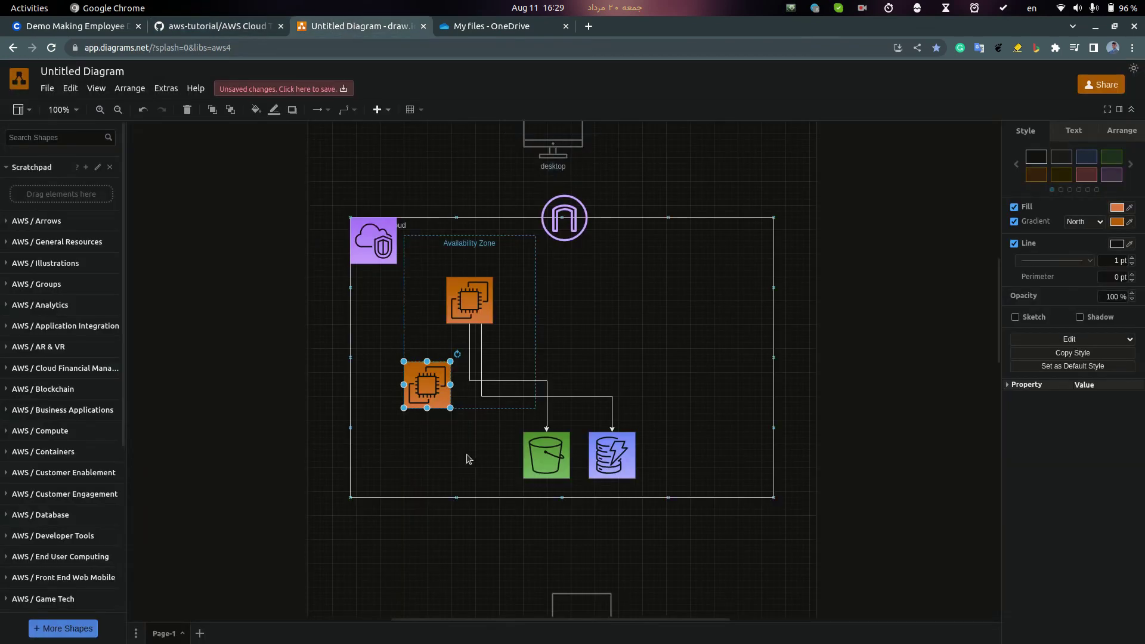
Draw annotation arrows from the desktop to the internet gateway and from the load balancer to both EC2 instances in the two-zone diagram
{"action": "left_click", "coordinate": [467, 459]}
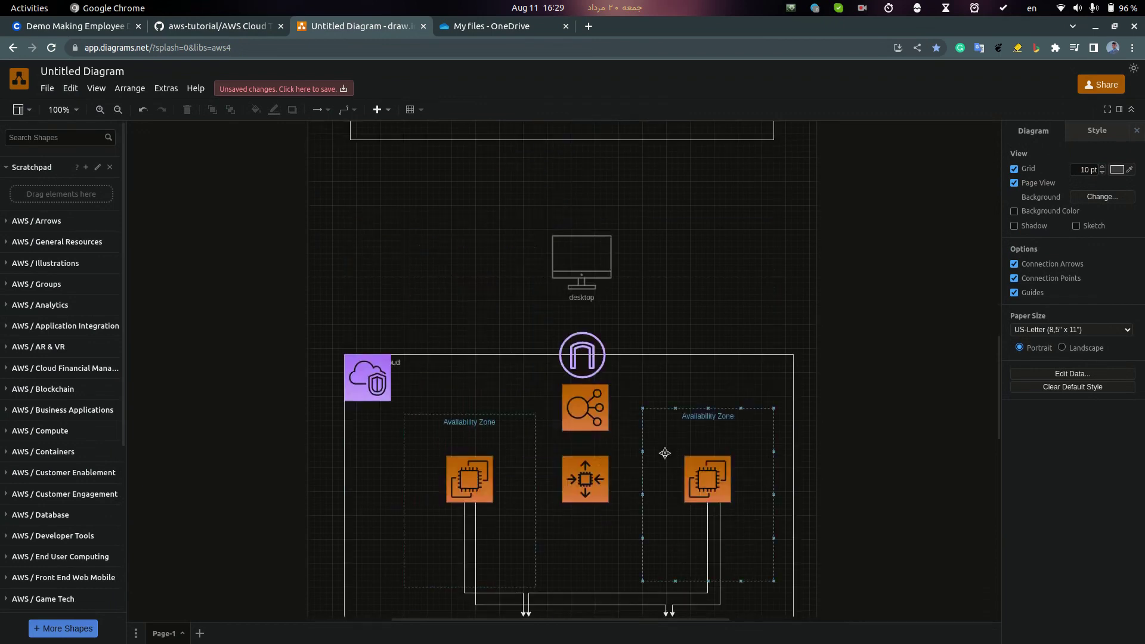
{"action": "scroll", "coordinate": [665, 455], "scroll_direction": "down", "scroll_amount": 4}
{"action": "scroll", "coordinate": [639, 450], "scroll_direction": "up", "scroll_amount": 3}
{"action": "left_click", "coordinate": [574, 340]}
{"action": "left_click", "coordinate": [634, 231]}
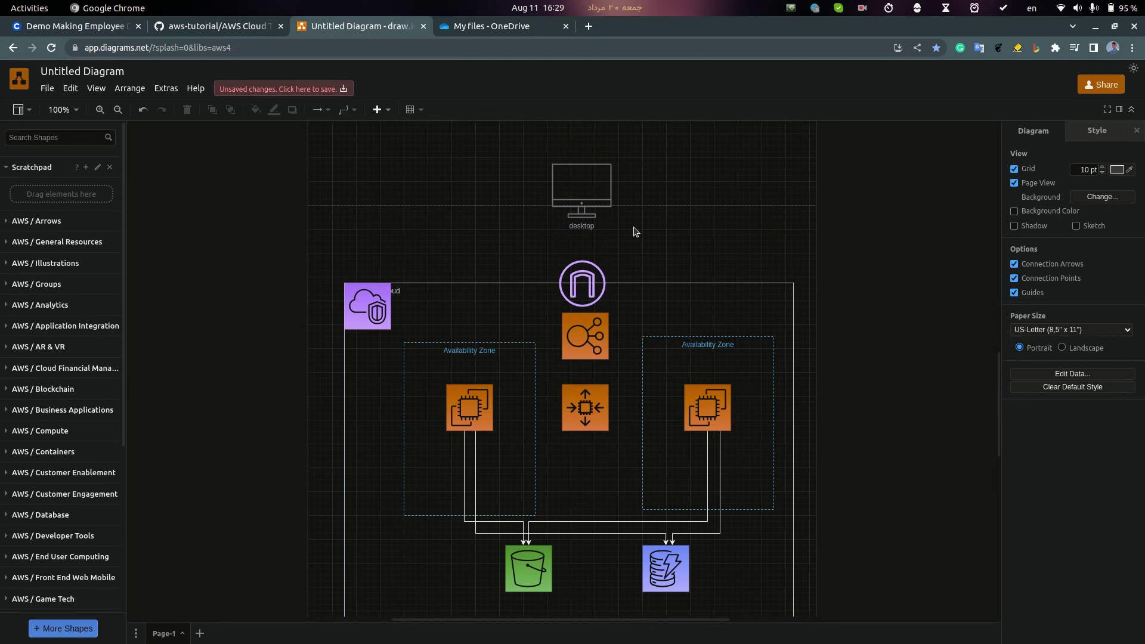
{"action": "key", "text": "super+alt+d"}
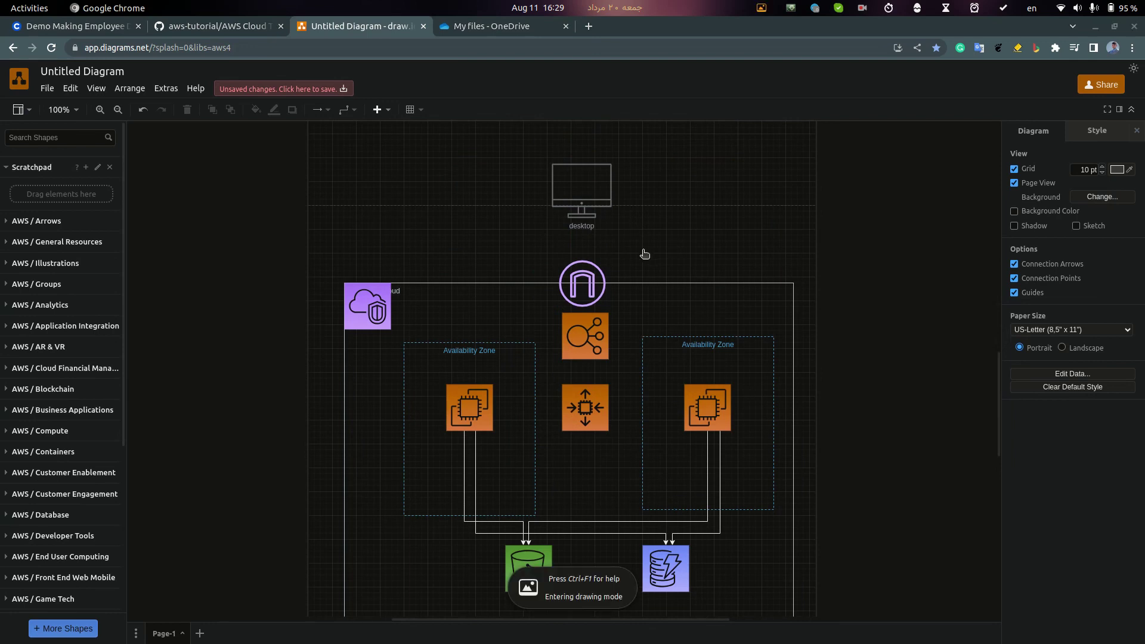
{"action": "mouse_move", "coordinate": [569, 152]}
{"action": "left_mouse_down"}
{"action": "mouse_move", "coordinate": [583, 206]}
{"action": "mouse_move", "coordinate": [572, 257]}
{"action": "left_mouse_up"}
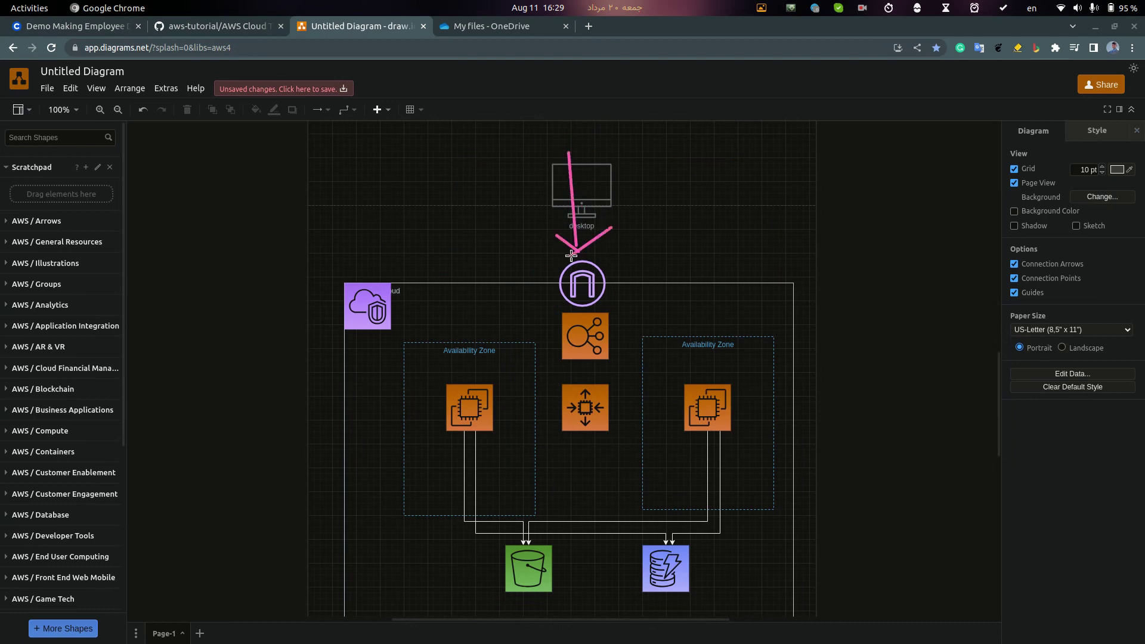
{"action": "left_click_drag", "start_coordinate": [590, 359], "coordinate": [523, 398]}
{"action": "left_click_drag", "start_coordinate": [600, 369], "coordinate": [665, 400]}
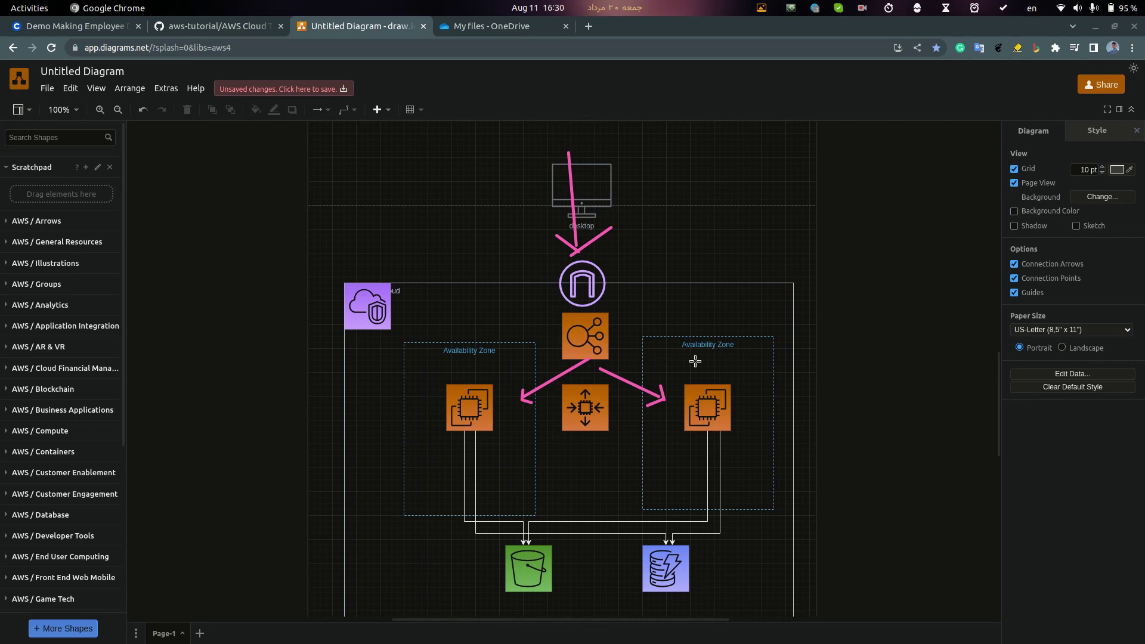
{"action": "key", "text": "super+alt+d"}
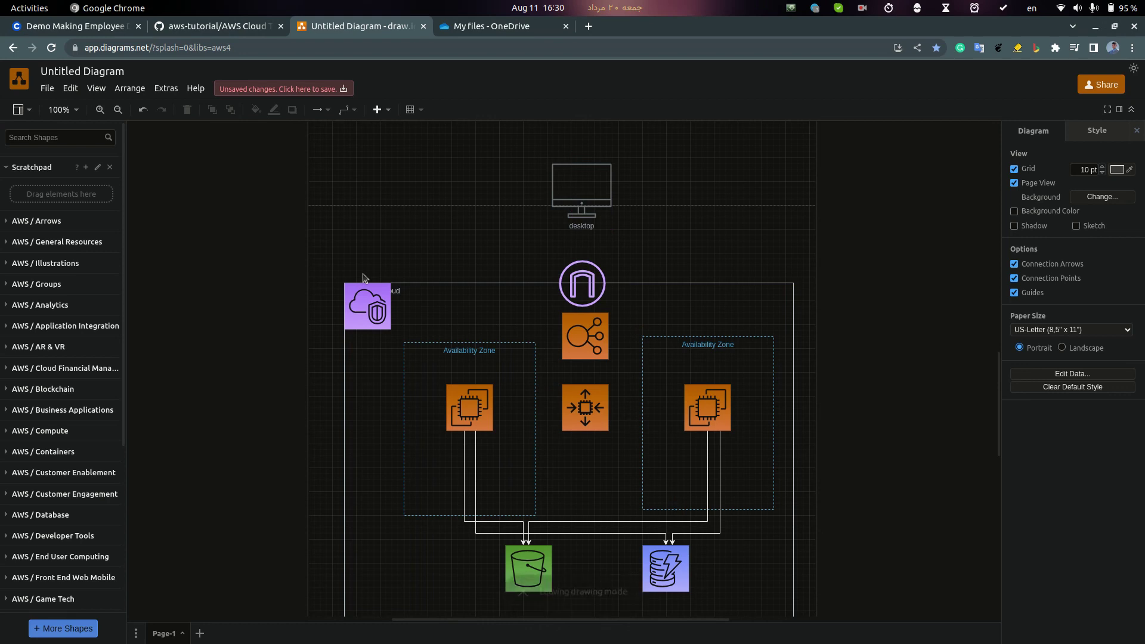
Switch to the AWS console in Firefox and search for "vpc" to open the VPC service
{"action": "key", "text": "alt+Tab"}
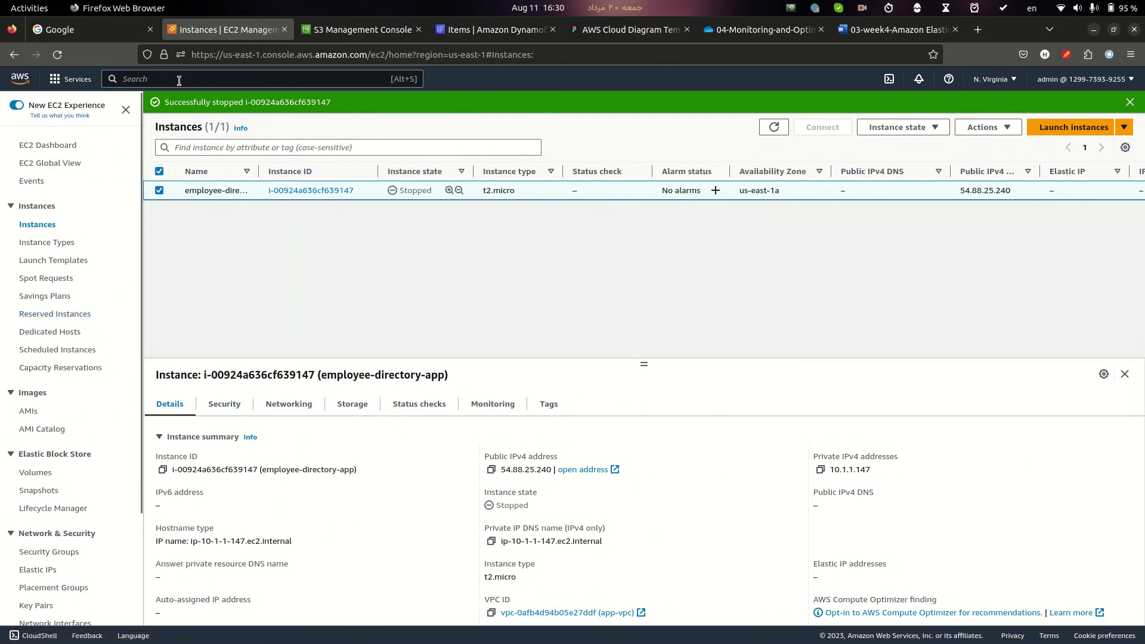
{"action": "type", "text": "vpc"}
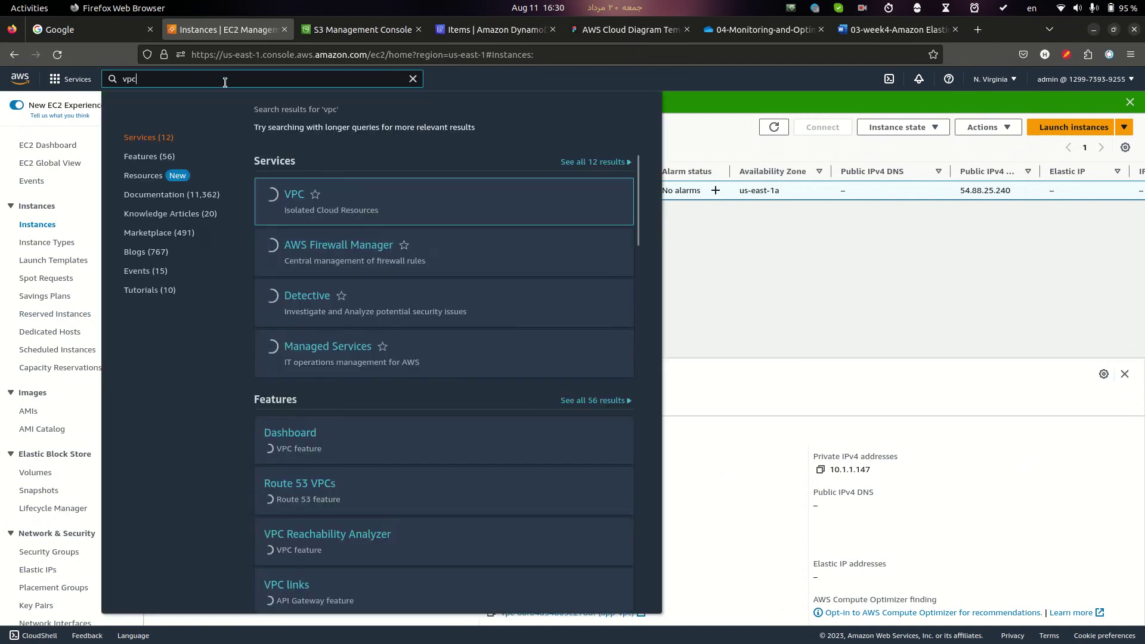
{"action": "left_click", "coordinate": [298, 197]}
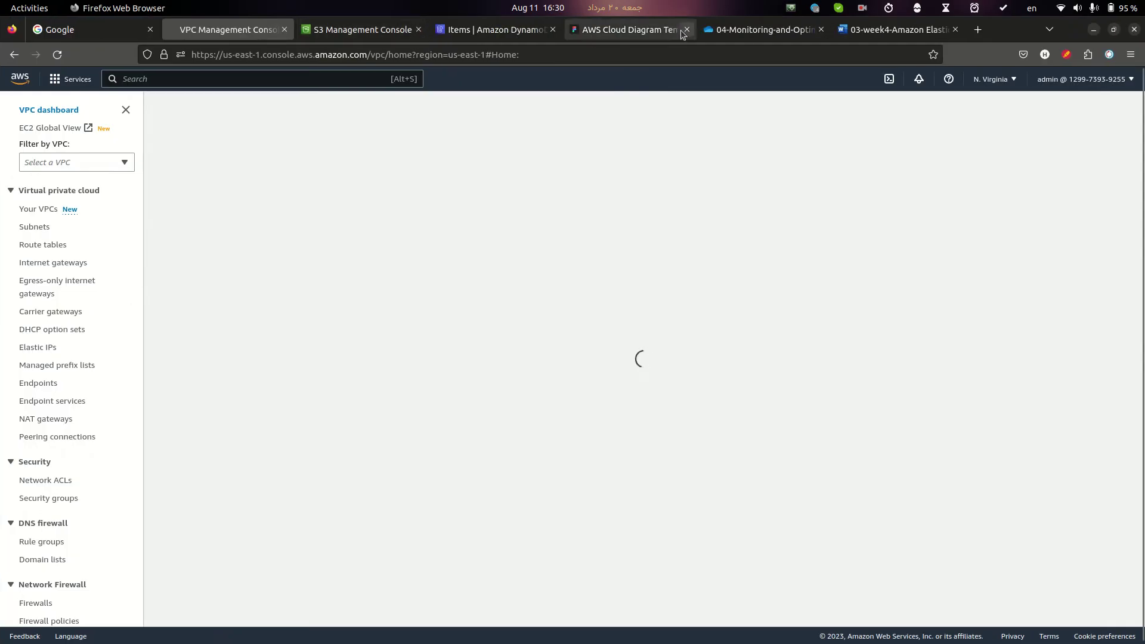
Open the AWS Cloud Diagram Template board in Figma and examine the app-vpc diagram and the subnet boxes around it
{"action": "left_click", "coordinate": [633, 29]}
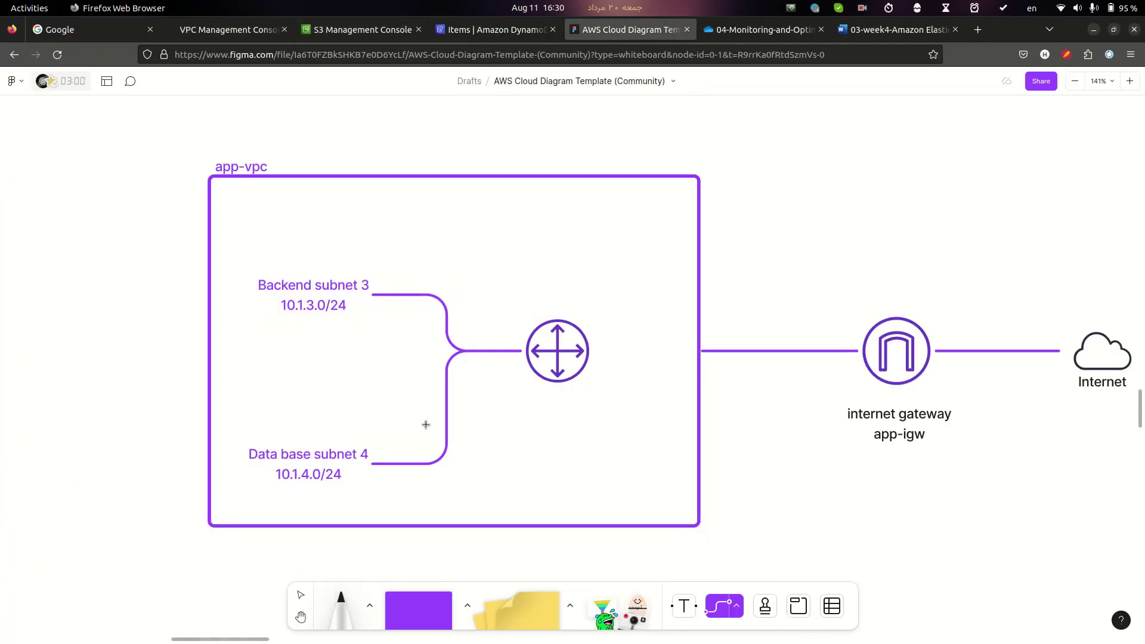
{"action": "scroll", "coordinate": [469, 403], "scroll_direction": "down", "scroll_amount": 5, "text": "ctrl"}
{"action": "scroll", "coordinate": [469, 402], "scroll_direction": "up", "scroll_amount": 3}
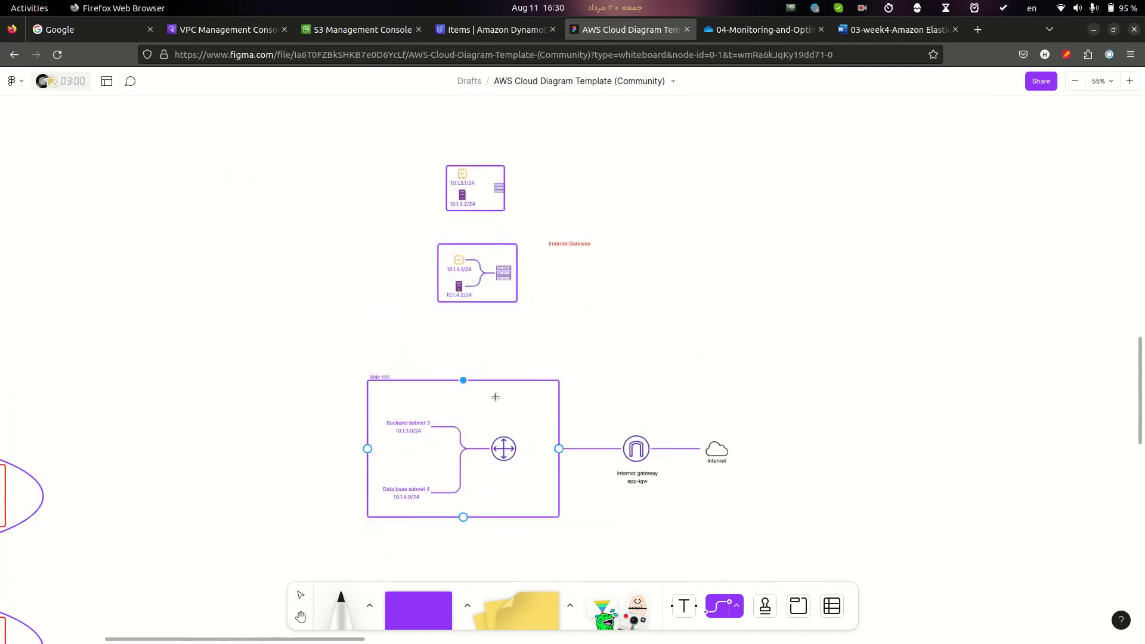
{"action": "scroll", "coordinate": [489, 394], "scroll_direction": "down", "scroll_amount": 3}
{"action": "scroll", "coordinate": [490, 255], "scroll_direction": "up", "scroll_amount": 5, "text": "ctrl"}
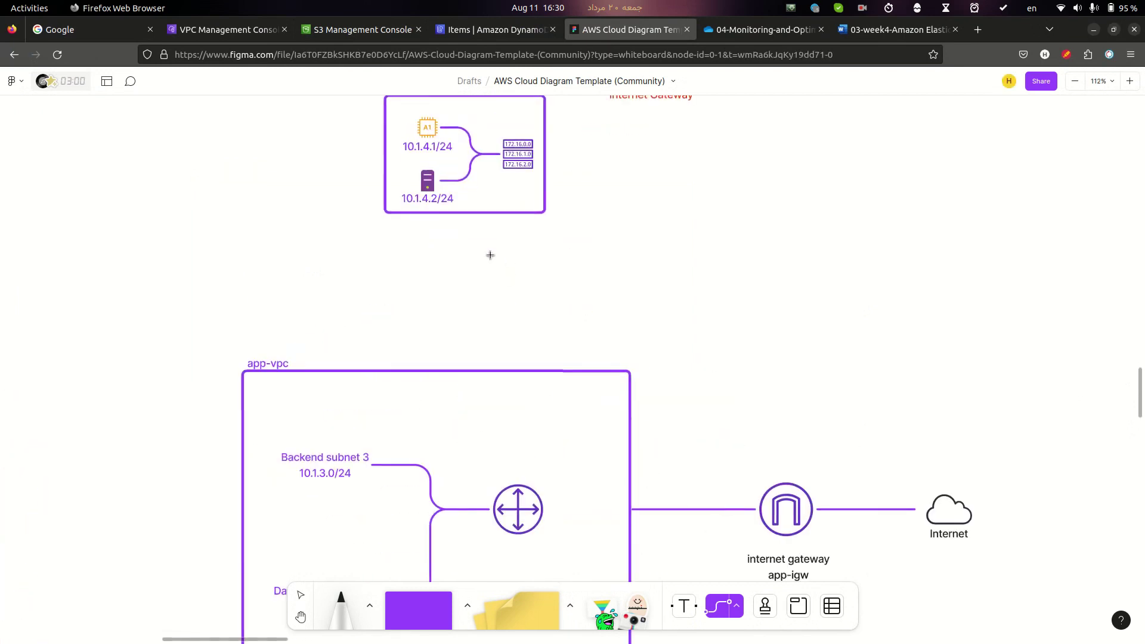
{"action": "scroll", "coordinate": [509, 294], "scroll_direction": "down", "scroll_amount": 3, "text": "ctrl"}
{"action": "left_click_drag", "start_coordinate": [554, 289], "coordinate": [432, 385]}
{"action": "key", "text": "Escape"}
{"action": "key", "text": "ctrl+z"}
Select the whole box containing 10.1.4.1/24 and 10.1.4.2/24, move it below the app-vpc box, and clear the selection
{"action": "left_click_drag", "start_coordinate": [538, 291], "coordinate": [412, 426]}
{"action": "scroll", "coordinate": [454, 392], "scroll_direction": "down", "scroll_amount": 3}
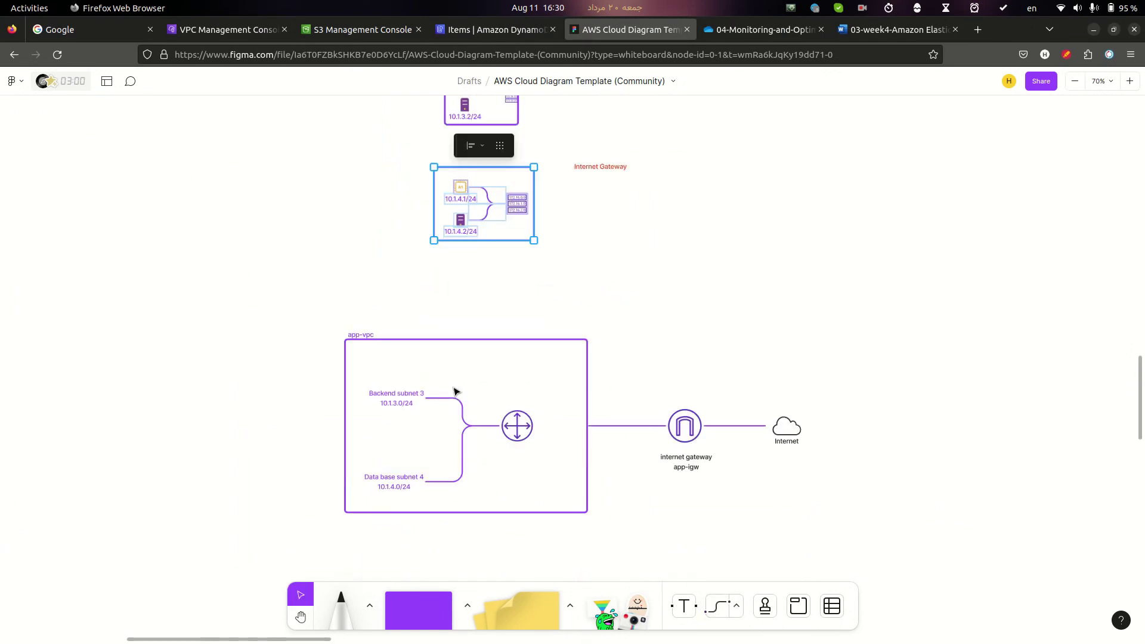
{"action": "left_click_drag", "start_coordinate": [467, 215], "coordinate": [474, 339]}
{"action": "scroll", "coordinate": [658, 418], "scroll_direction": "down", "scroll_amount": 3}
{"action": "scroll", "coordinate": [659, 419], "scroll_direction": "down", "scroll_amount": 9}
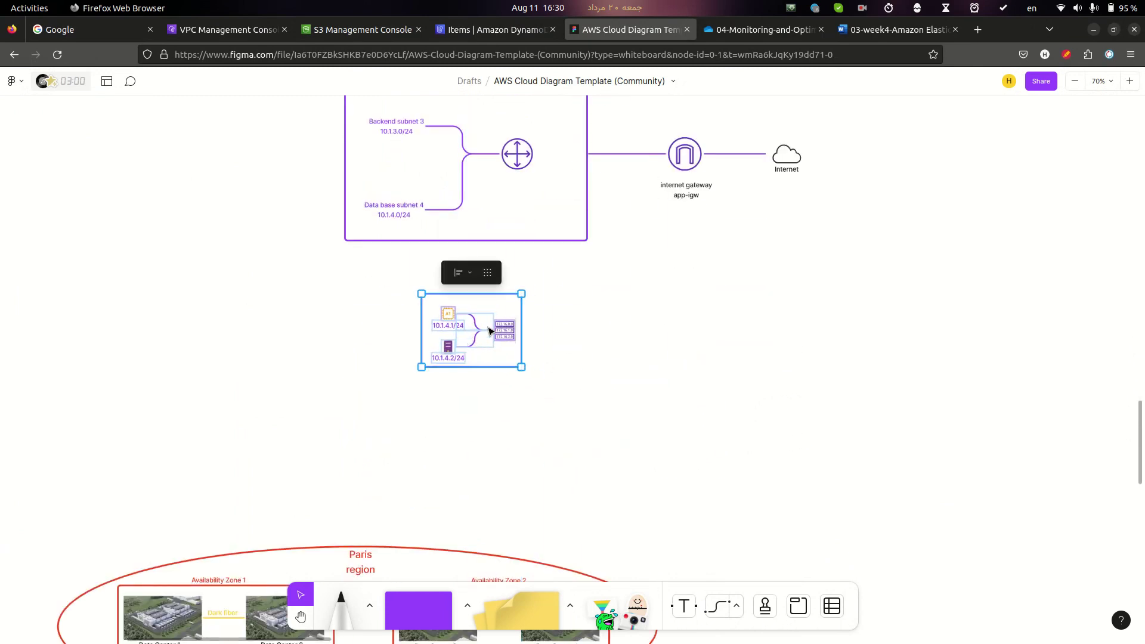
{"action": "key", "text": "ctrl+alt+Left"}
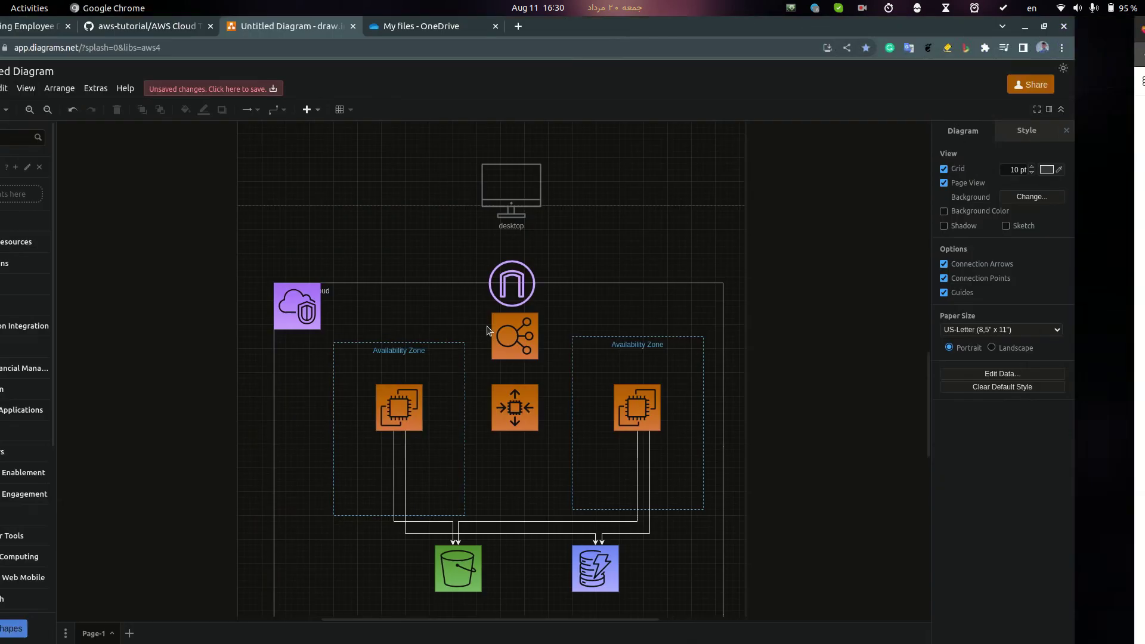
{"action": "key", "text": "ctrl+alt+Right"}
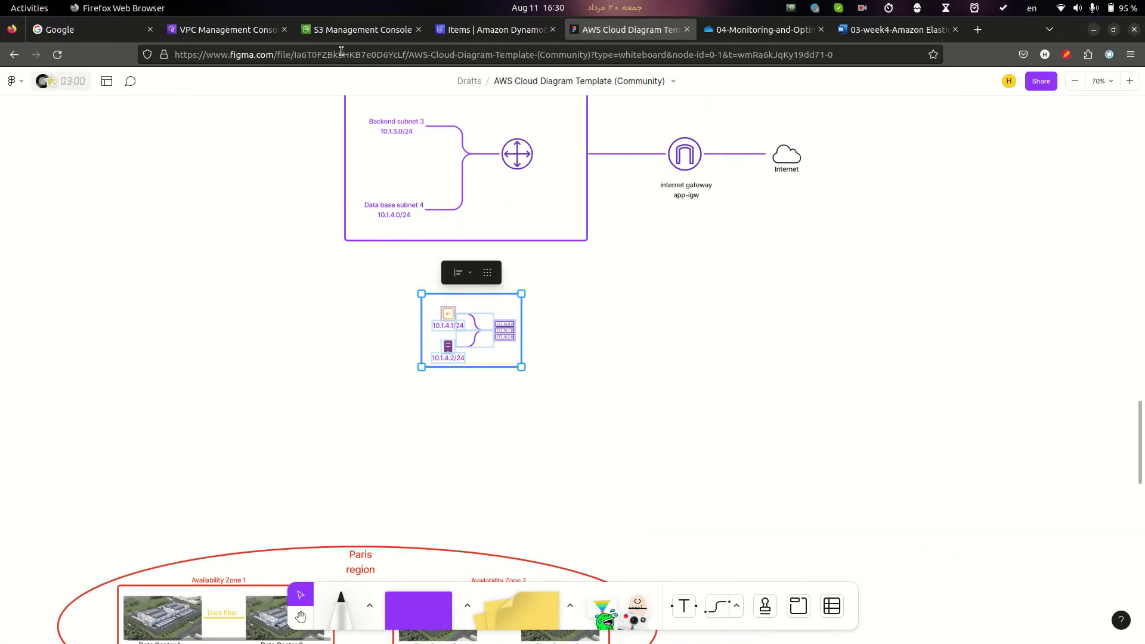
{"action": "left_click", "coordinate": [693, 234]}
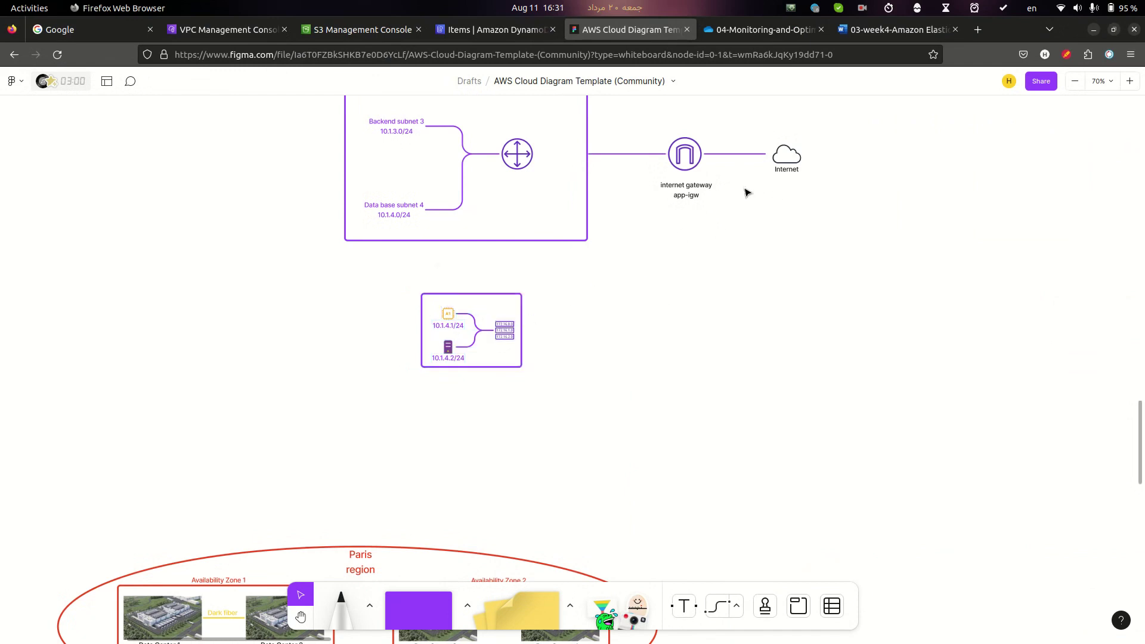
Place the circular merging-arrows icon from further down the board below the internet gateway, between app-vpc and the 10.1.4 subnet box
{"action": "scroll", "coordinate": [727, 442], "scroll_direction": "down", "scroll_amount": 2}
{"action": "scroll", "coordinate": [728, 442], "scroll_direction": "down", "scroll_amount": 5}
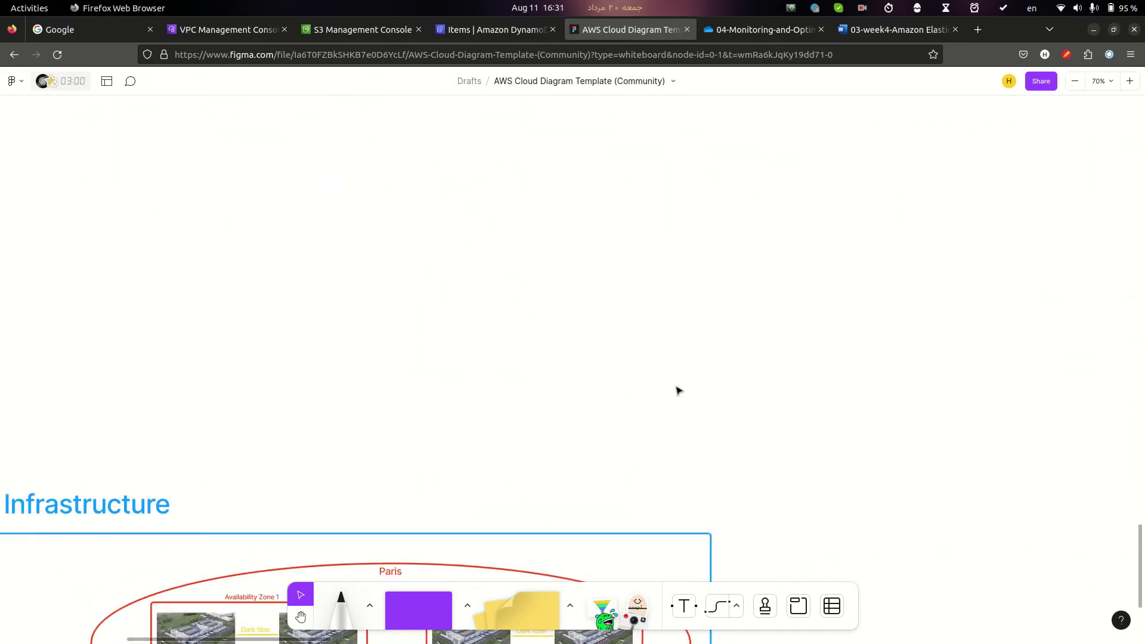
{"action": "left_click_drag", "start_coordinate": [366, 362], "coordinate": [502, 325]}
{"action": "key", "text": "ctrl+z"}
{"action": "scroll", "coordinate": [364, 445], "scroll_direction": "up", "scroll_amount": 2}
{"action": "left_click_drag", "start_coordinate": [360, 495], "coordinate": [547, 337]}
{"action": "scroll", "coordinate": [563, 179], "scroll_direction": "up", "scroll_amount": 5}
{"action": "scroll", "coordinate": [615, 156], "scroll_direction": "up", "scroll_amount": 6}
{"action": "scroll", "coordinate": [618, 164], "scroll_direction": "down", "scroll_amount": 3}
{"action": "scroll", "coordinate": [623, 173], "scroll_direction": "up", "scroll_amount": 4}
{"action": "scroll", "coordinate": [622, 197], "scroll_direction": "up", "scroll_amount": 3}
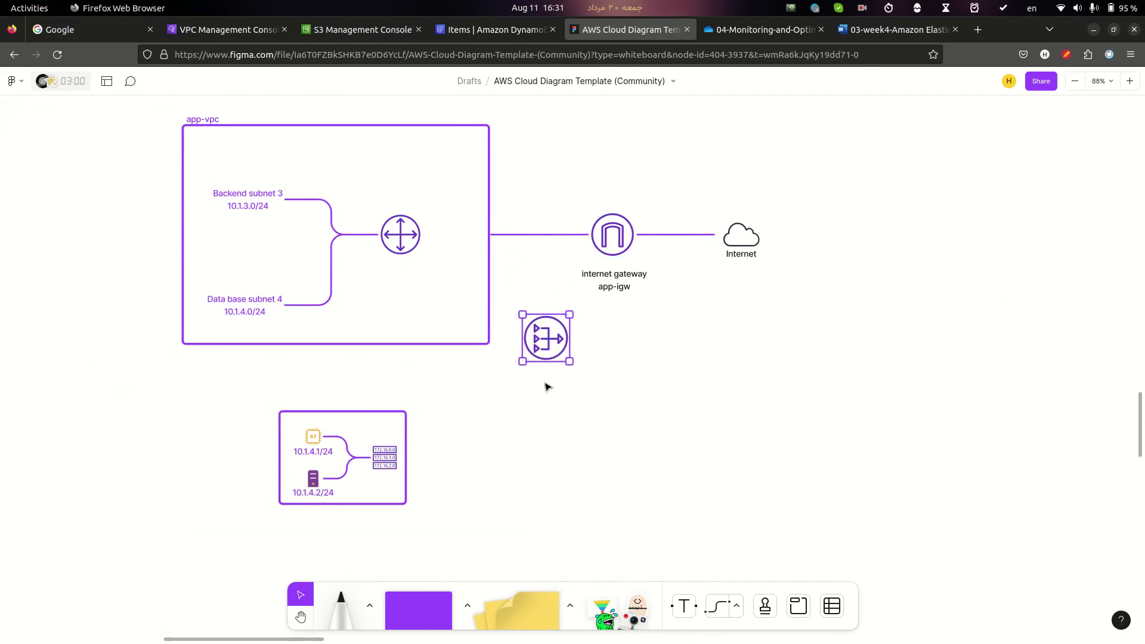
Clear the old screen annotations and draw line arrows from the merging-arrows icon to the app-vpc router and to the 10.1.4 subnet box
{"action": "key", "text": "super+alt+d"}
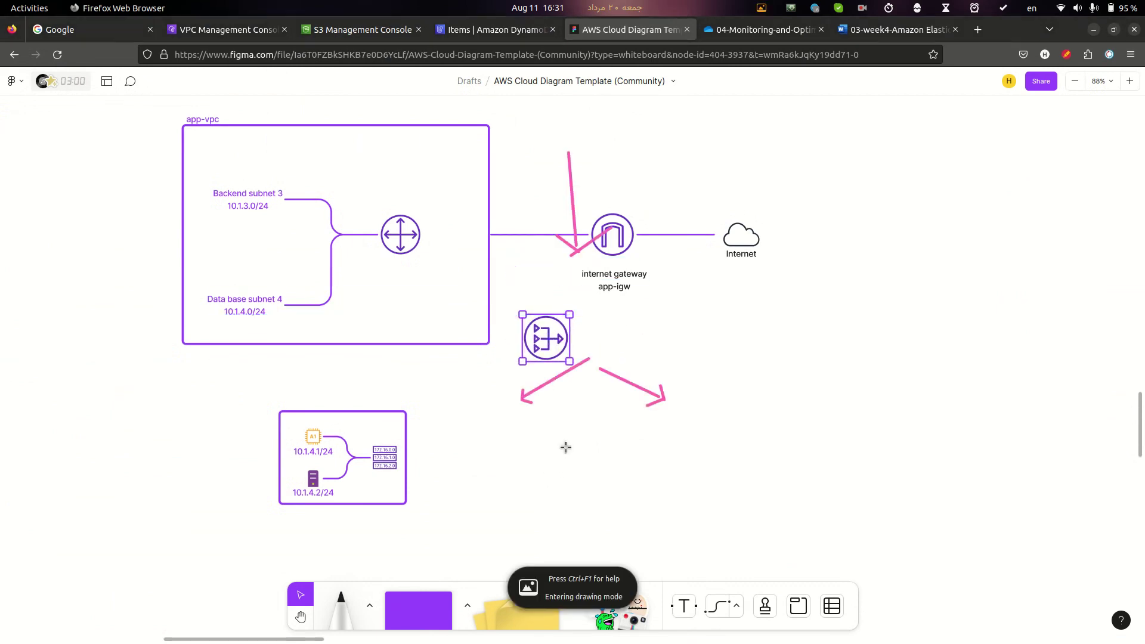
{"action": "key", "text": "Delete"}
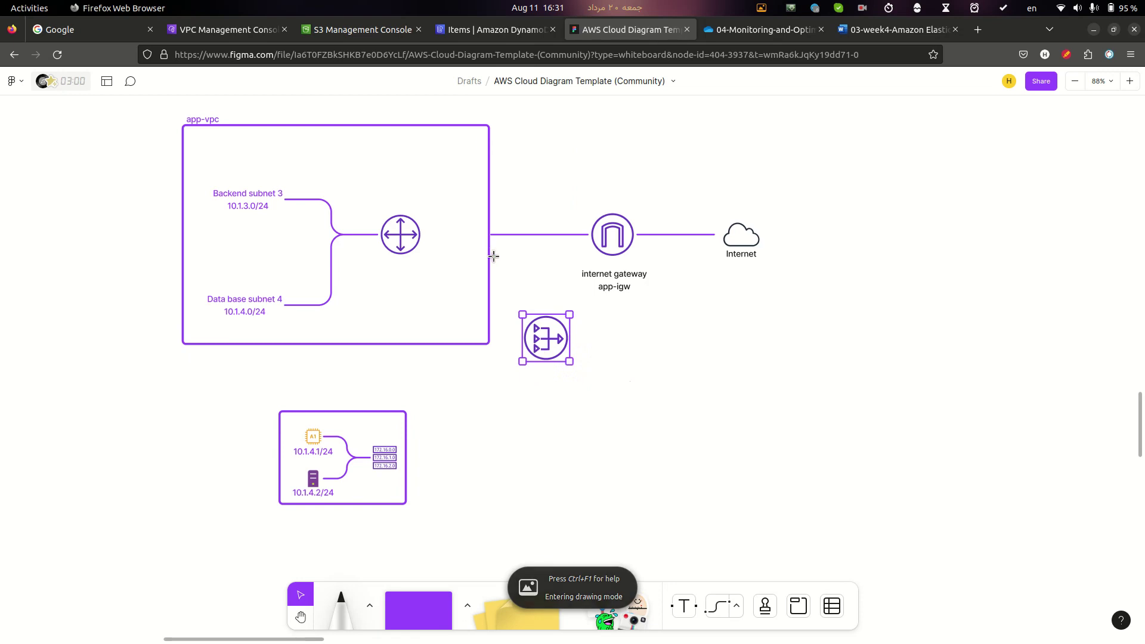
{"action": "key", "text": "l"}
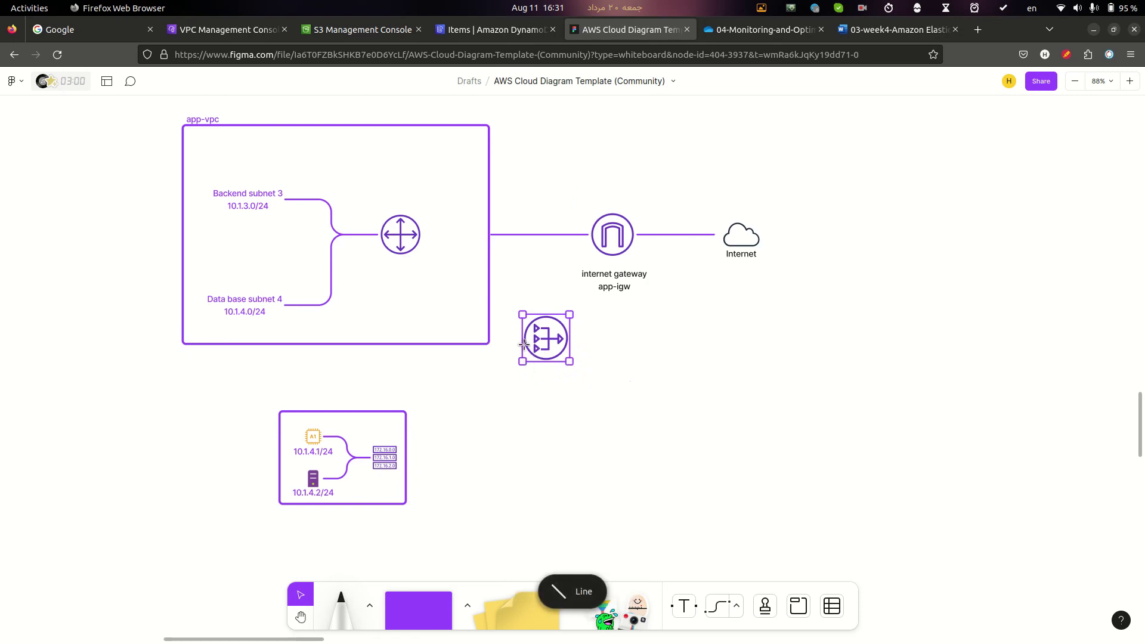
{"action": "mouse_move", "coordinate": [523, 338]}
{"action": "left_mouse_down"}
{"action": "mouse_move", "coordinate": [440, 266]}
{"action": "mouse_move", "coordinate": [478, 263]}
{"action": "left_mouse_up"}
{"action": "mouse_move", "coordinate": [521, 350]}
{"action": "left_mouse_down"}
{"action": "mouse_move", "coordinate": [434, 440]}
{"action": "mouse_move", "coordinate": [466, 469]}
{"action": "left_mouse_up"}
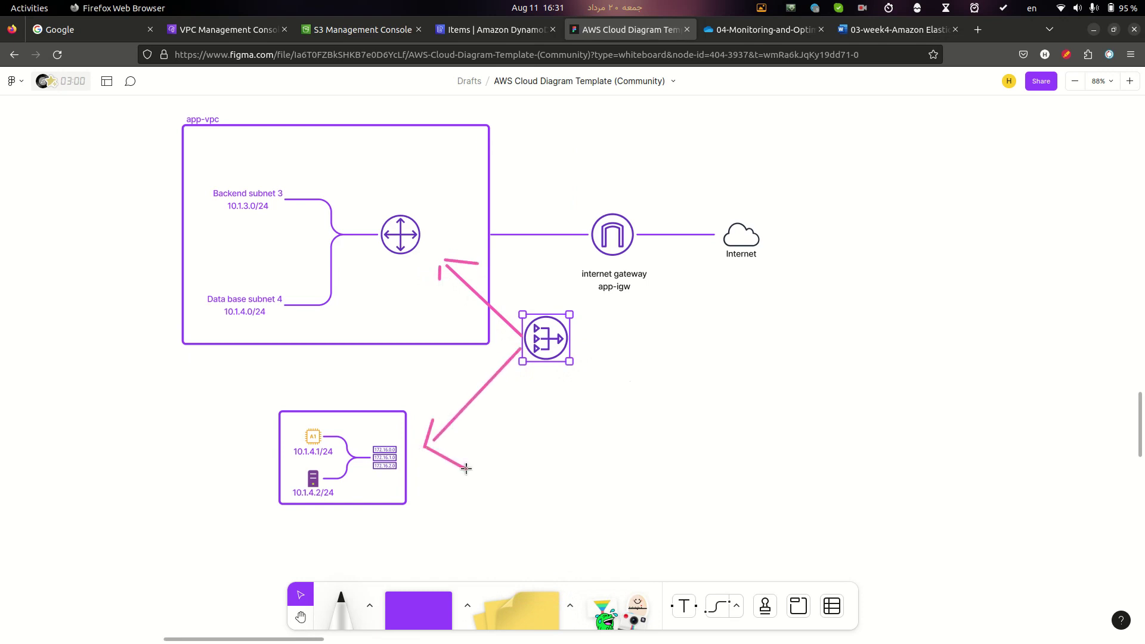
Switch to the GitHub tutorial in Chrome, open 03-VPC.md, and review the Public Subnet 2 settings under subnet creation
{"action": "key", "text": "alt+Tab"}
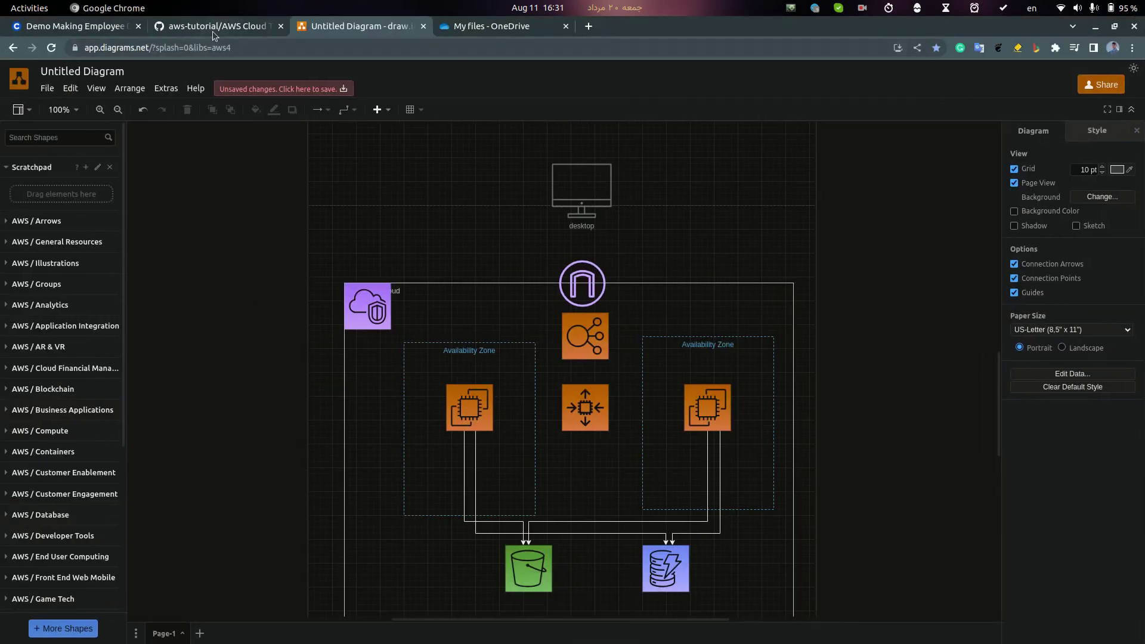
{"action": "left_click", "coordinate": [221, 33]}
{"action": "left_click", "coordinate": [120, 322]}
{"action": "scroll", "coordinate": [753, 558], "scroll_direction": "down", "scroll_amount": 12}
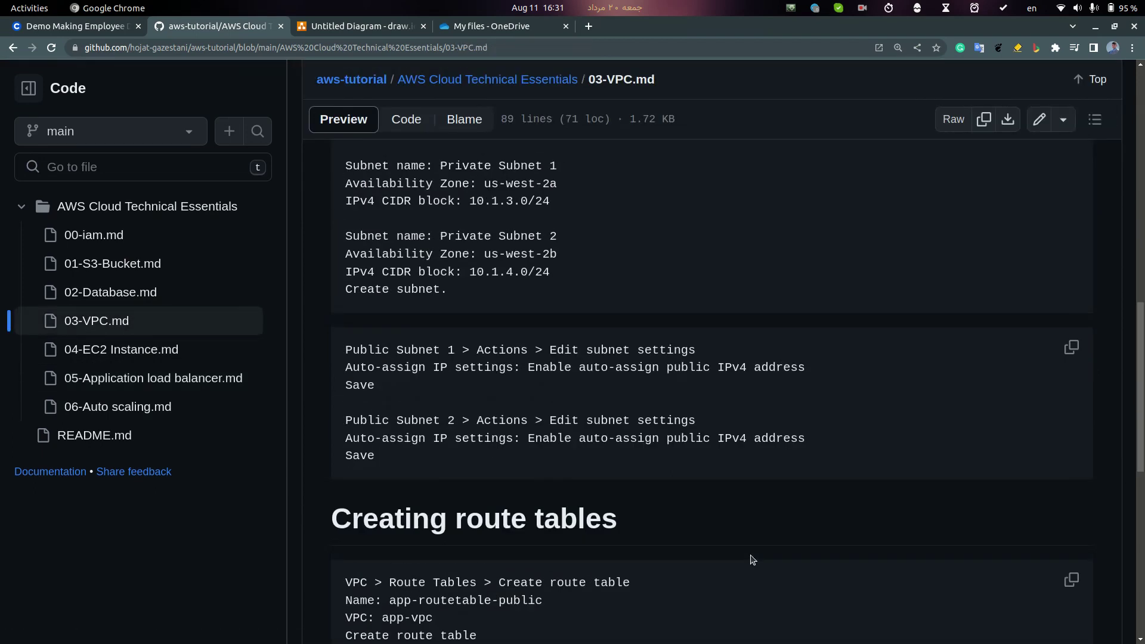
{"action": "scroll", "coordinate": [753, 559], "scroll_direction": "up", "scroll_amount": 4}
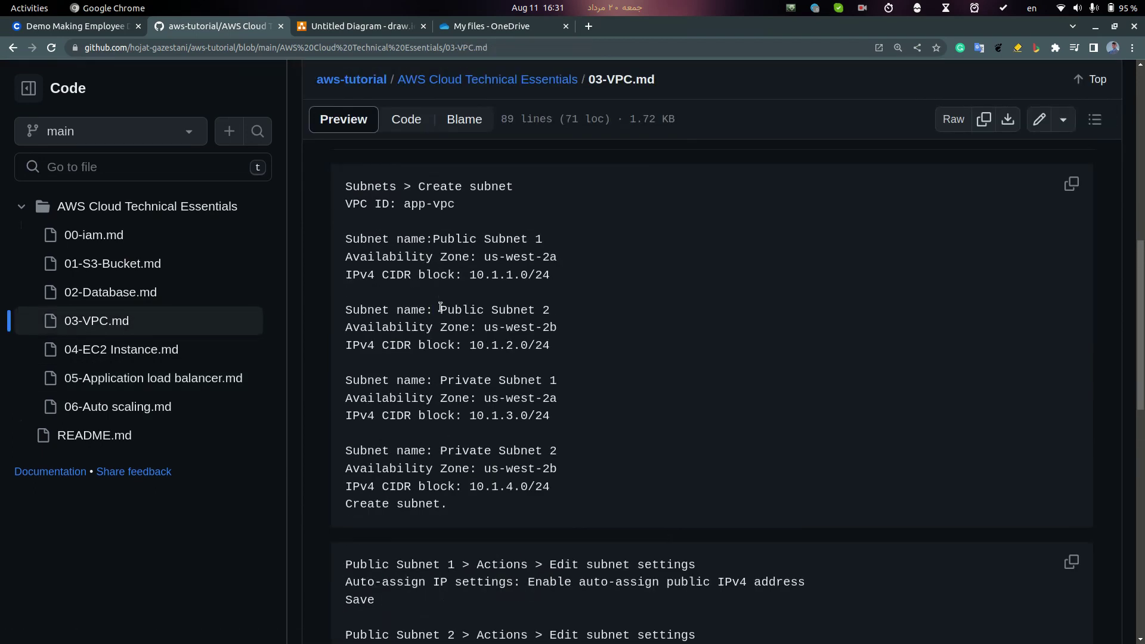
{"action": "left_click_drag", "start_coordinate": [432, 309], "coordinate": [634, 311]}
Start creating a new subnet in the AWS VPC console and select app-vpc as its VPC
{"action": "key", "text": "alt+Tab"}
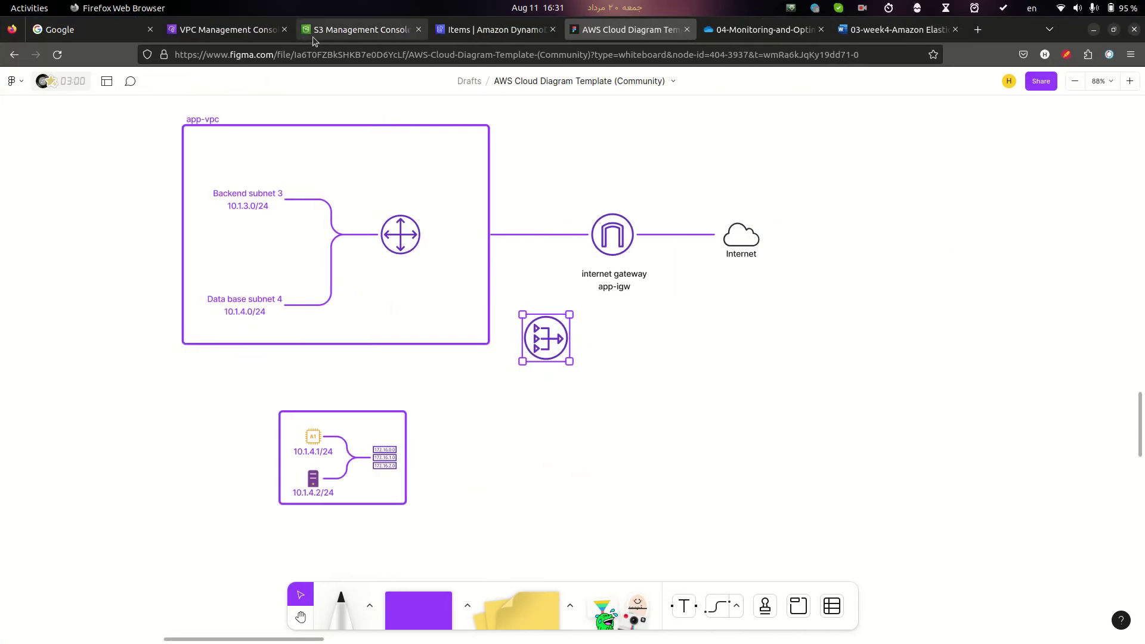
{"action": "left_click", "coordinate": [272, 33]}
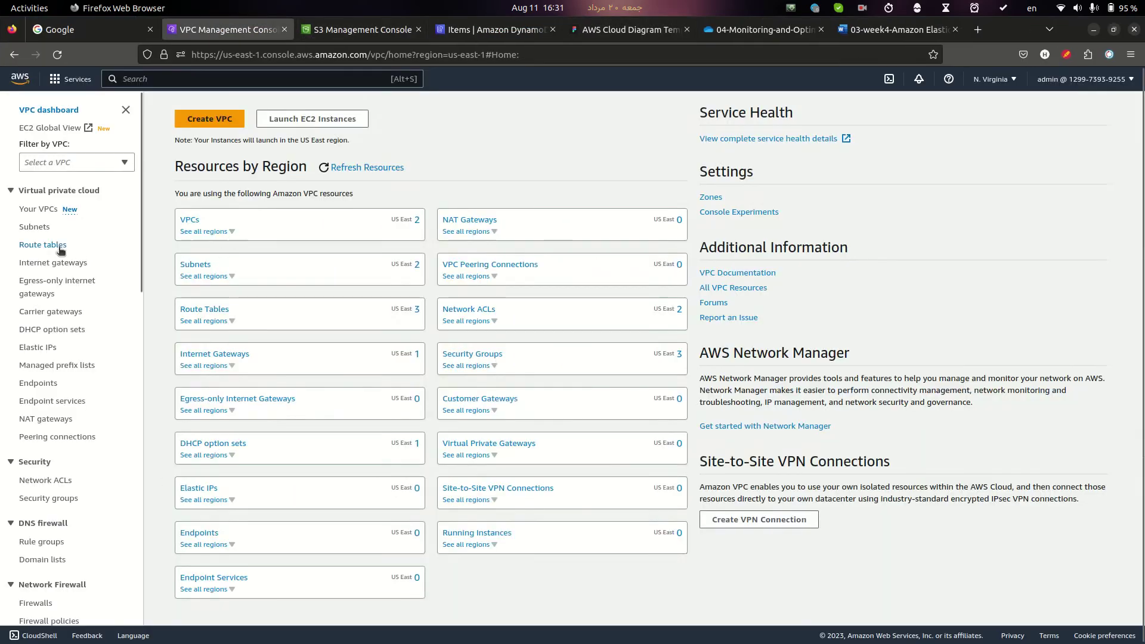
{"action": "left_click", "coordinate": [31, 231]}
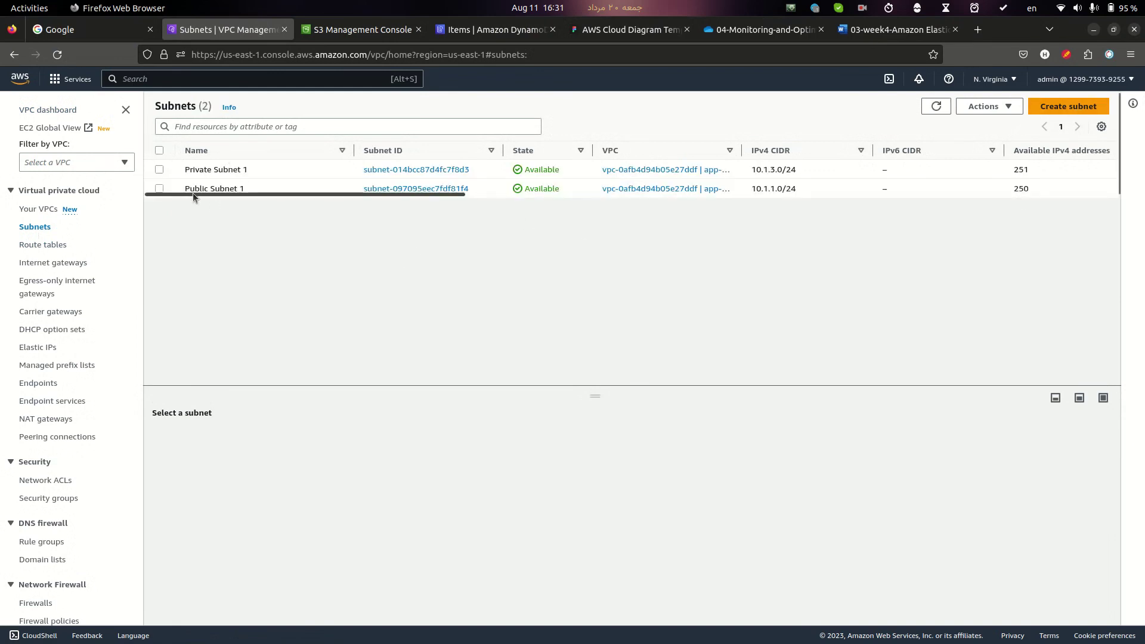
{"action": "left_click", "coordinate": [1067, 107]}
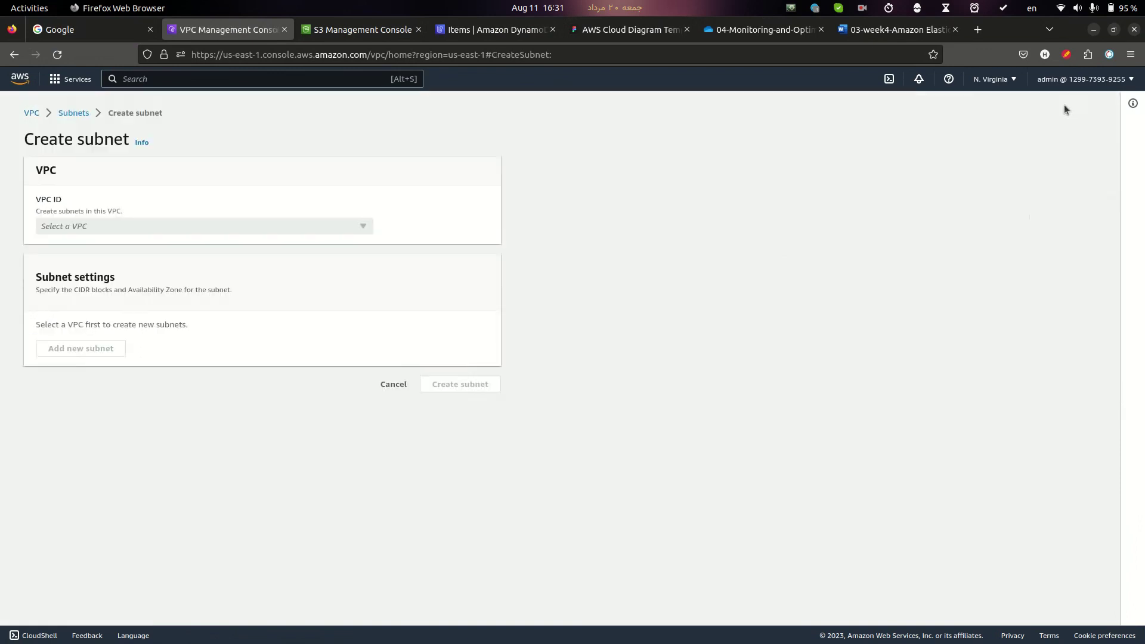
{"action": "left_click", "coordinate": [160, 226]}
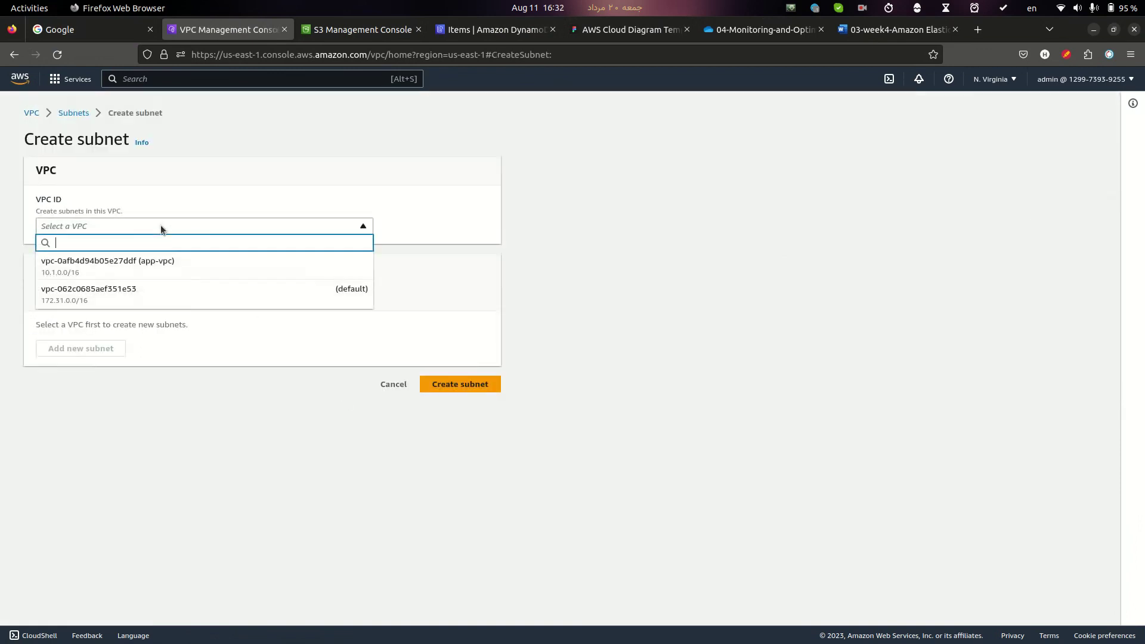
{"action": "left_click", "coordinate": [167, 263]}
Copy the name Public Subnet 2 from 03-VPC.md and enter it as the new subnet's name in the AWS console
{"action": "key", "text": "super+Page_Up"}
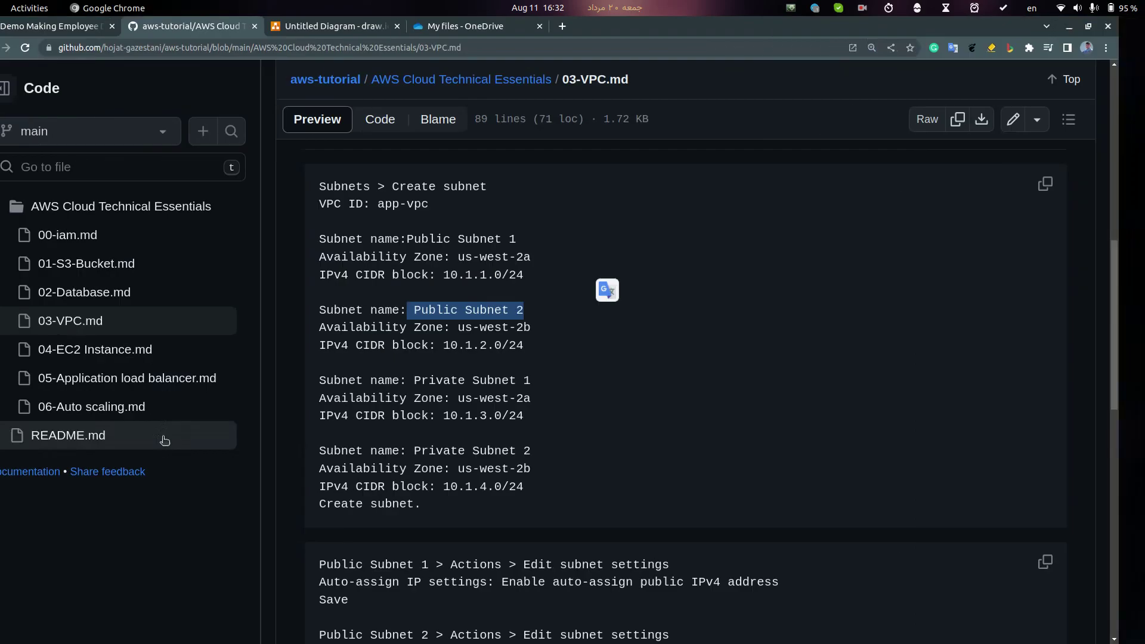
{"action": "left_click", "coordinate": [474, 362]}
{"action": "left_click_drag", "start_coordinate": [441, 311], "coordinate": [567, 312]}
{"action": "key", "text": "ctrl+c"}
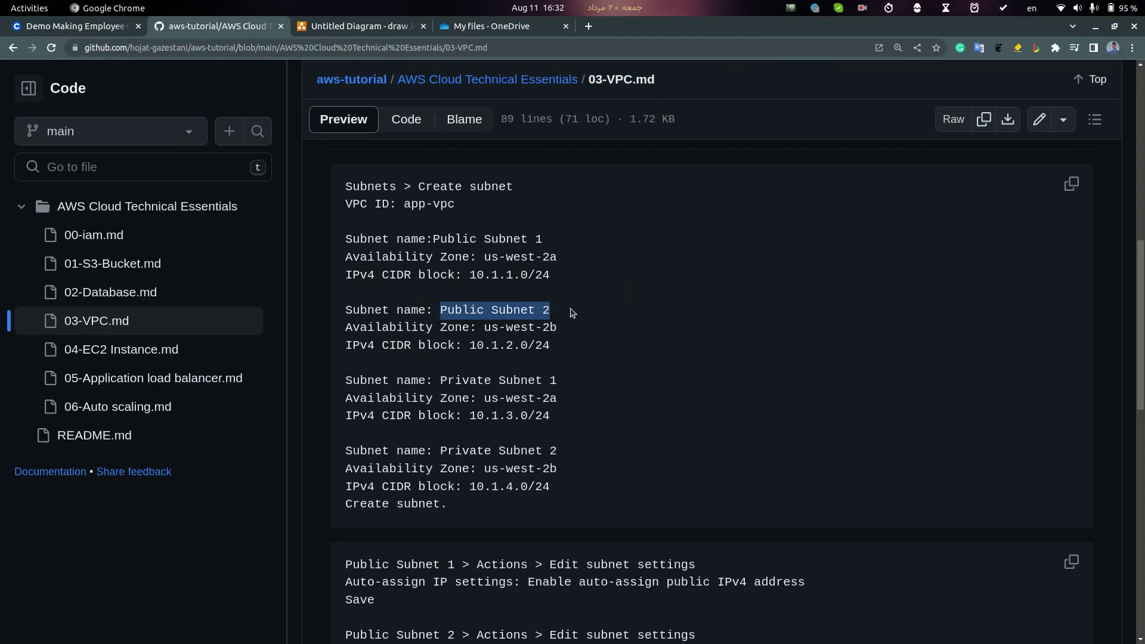
{"action": "key", "text": "super+Page_Down"}
{"action": "left_click", "coordinate": [139, 433]}
{"action": "key", "text": "ctrl+v"}
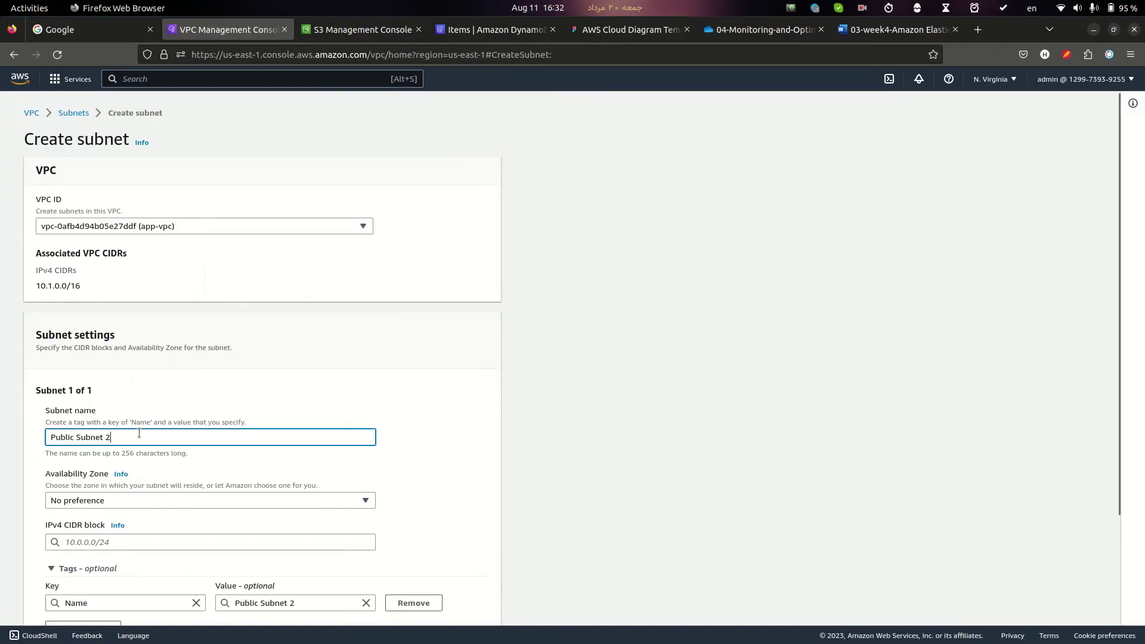
{"action": "scroll", "coordinate": [241, 489], "scroll_direction": "down", "scroll_amount": 3}
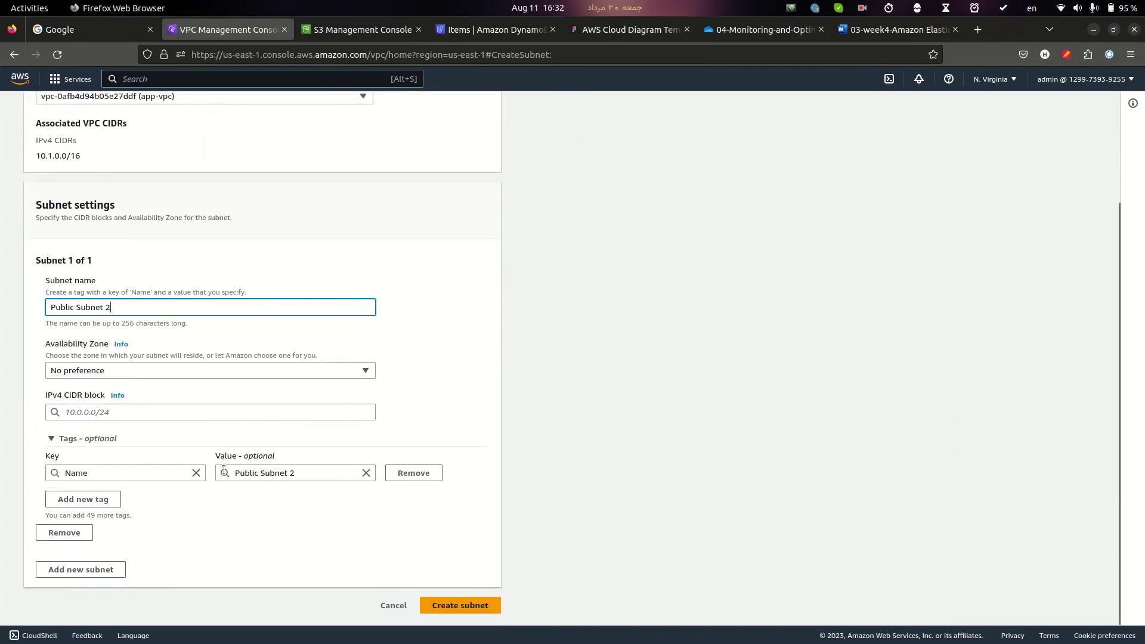
Set the availability zone to us-east-1b, copy the IPv4 CIDR block 10.1.2.0/24 from 03-VPC.md, and create the subnet
{"action": "left_click", "coordinate": [158, 371]}
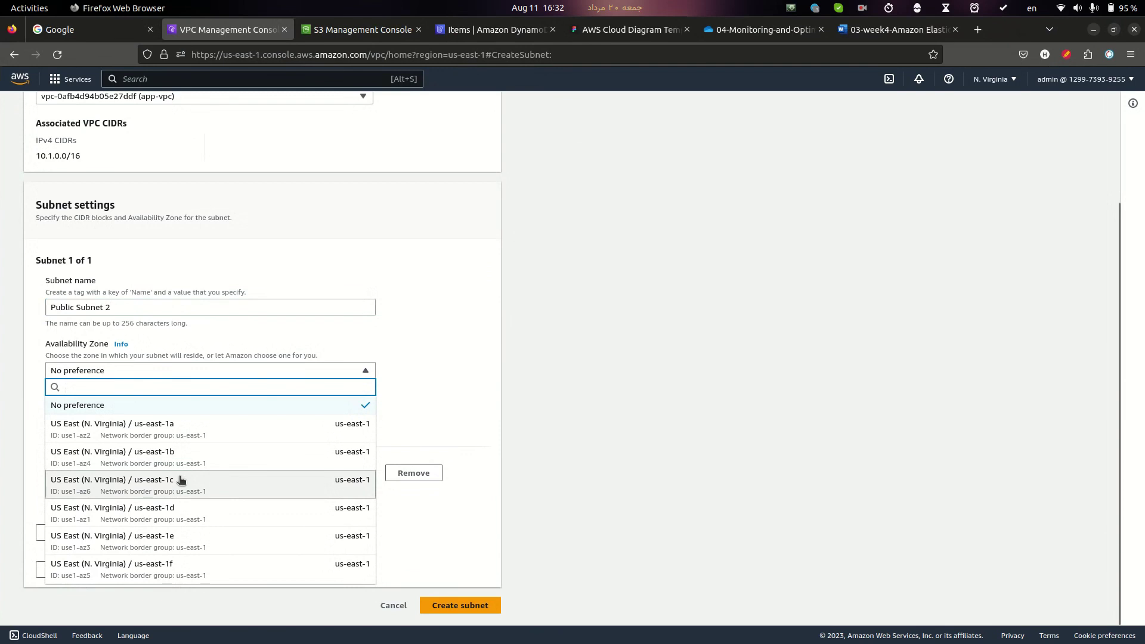
{"action": "left_click", "coordinate": [205, 459]}
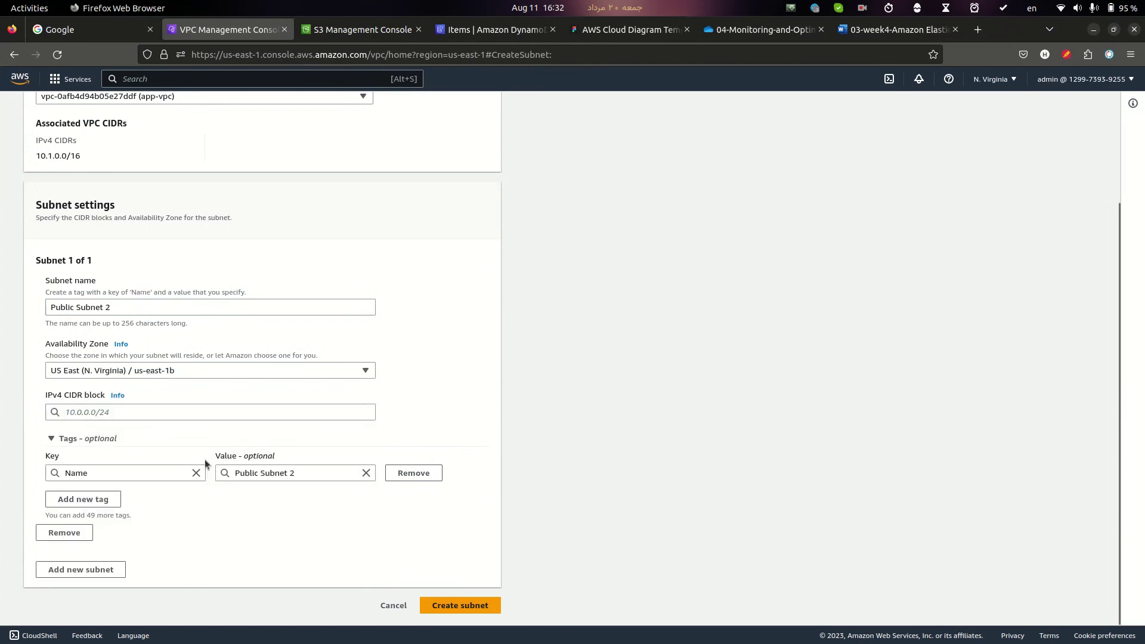
{"action": "key", "text": "alt+Tab"}
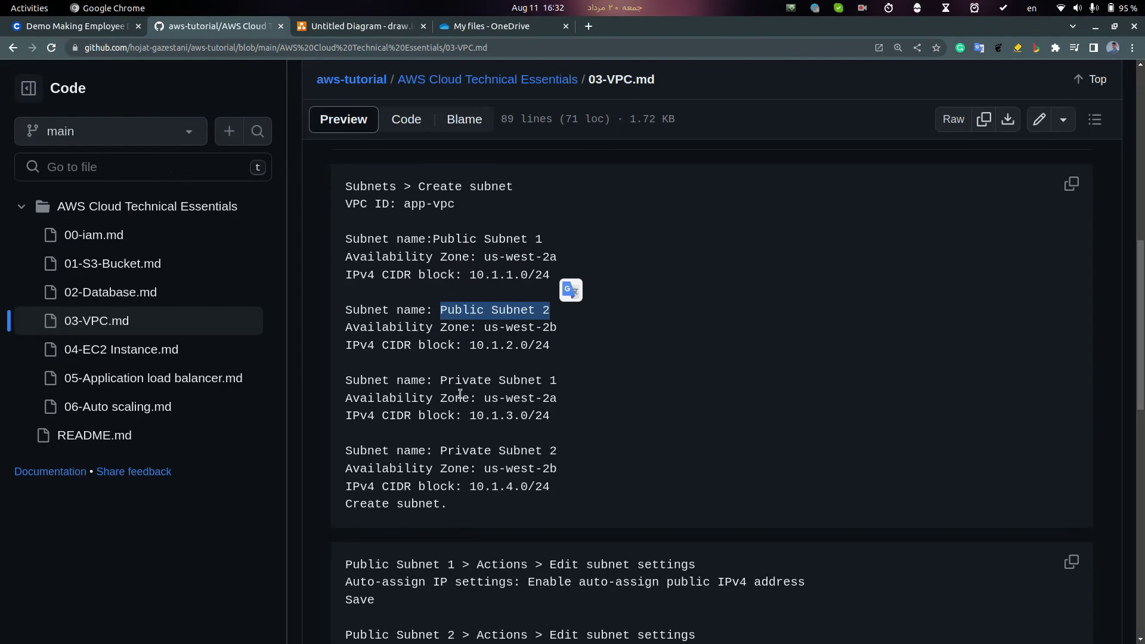
{"action": "left_click_drag", "start_coordinate": [472, 345], "coordinate": [601, 349]}
{"action": "key", "text": "ctrl+c"}
{"action": "key", "text": "alt+Tab"}
{"action": "left_click", "coordinate": [158, 413]}
{"action": "key", "text": "ctrl+v"}
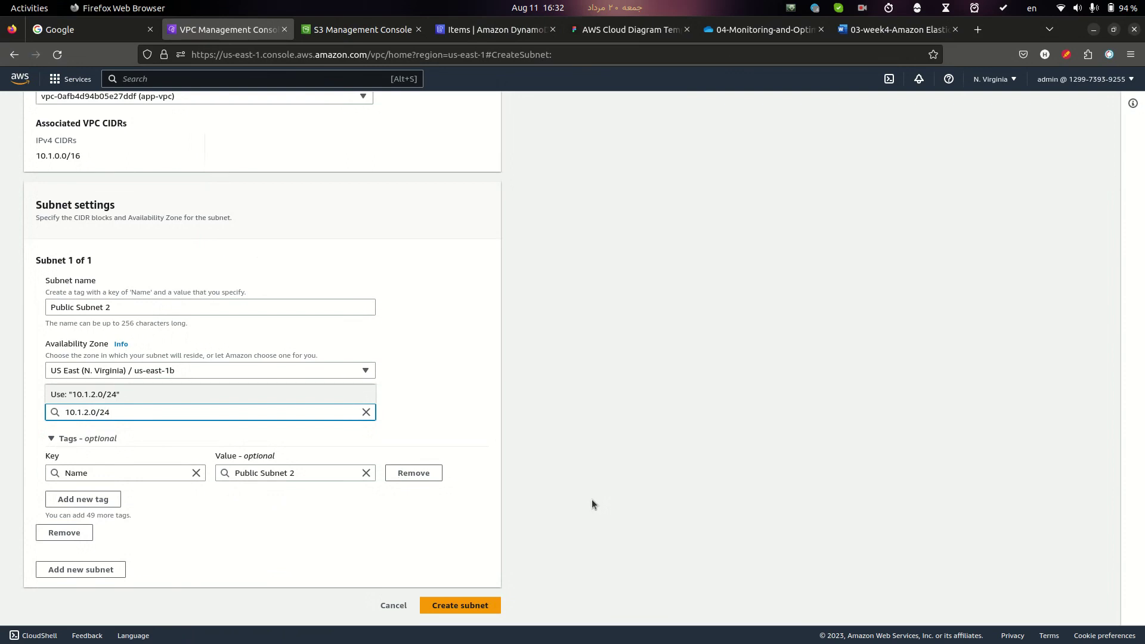
{"action": "left_click", "coordinate": [459, 606]}
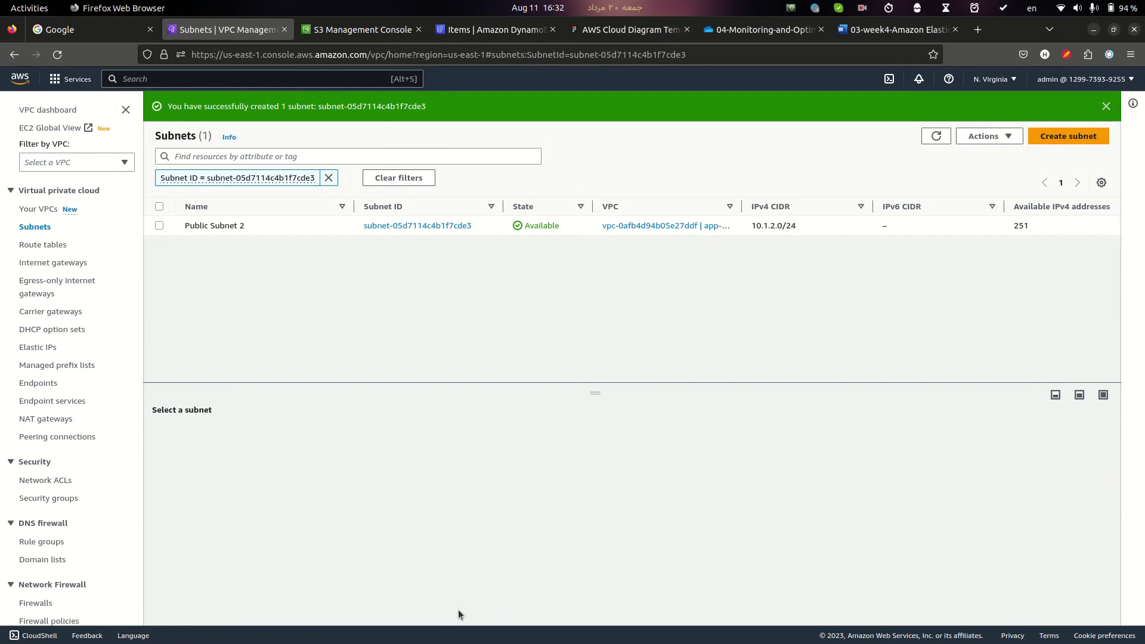
Switch to the GitHub tutorial and open 05-Application load balancer.md to read the path for creating a load balancer
{"action": "key", "text": "alt+Tab"}
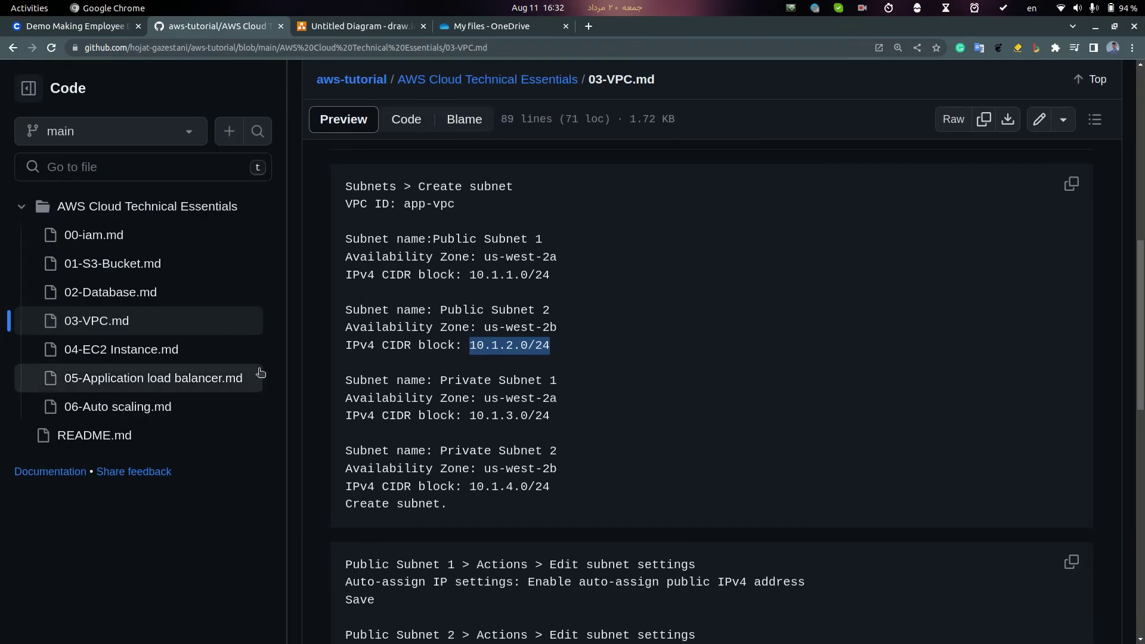
{"action": "left_click", "coordinate": [149, 378]}
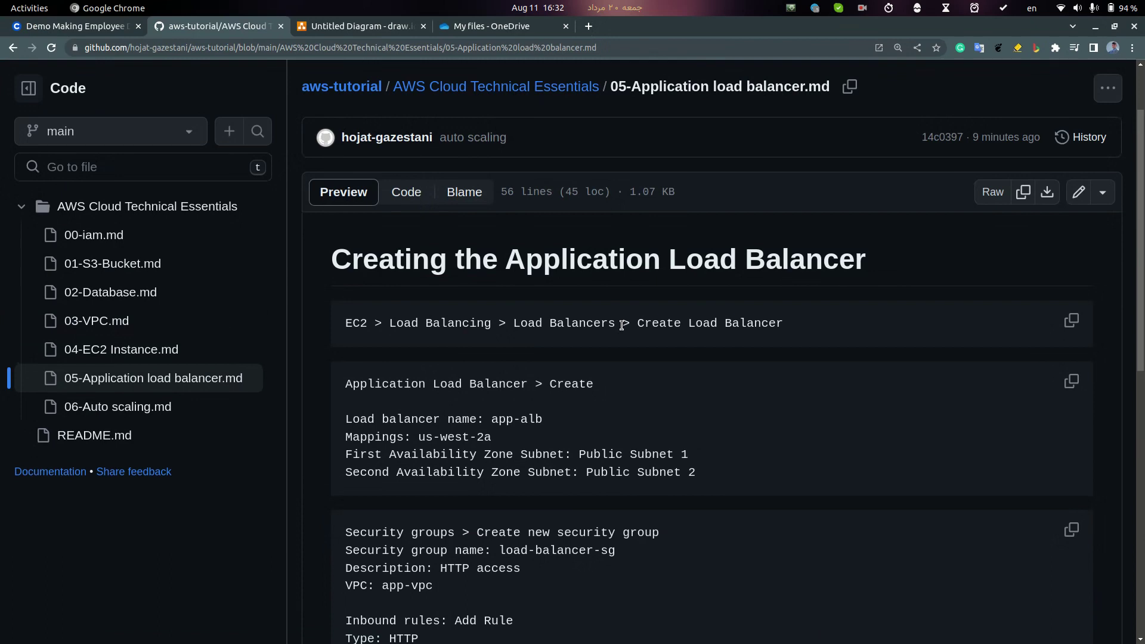
{"action": "left_click_drag", "start_coordinate": [570, 328], "coordinate": [712, 328]}
Look for Load Balancers among the AWS VPC console's navigation entries, rechecking the path in 05-Application load balancer.md
{"action": "key", "text": "alt+Tab"}
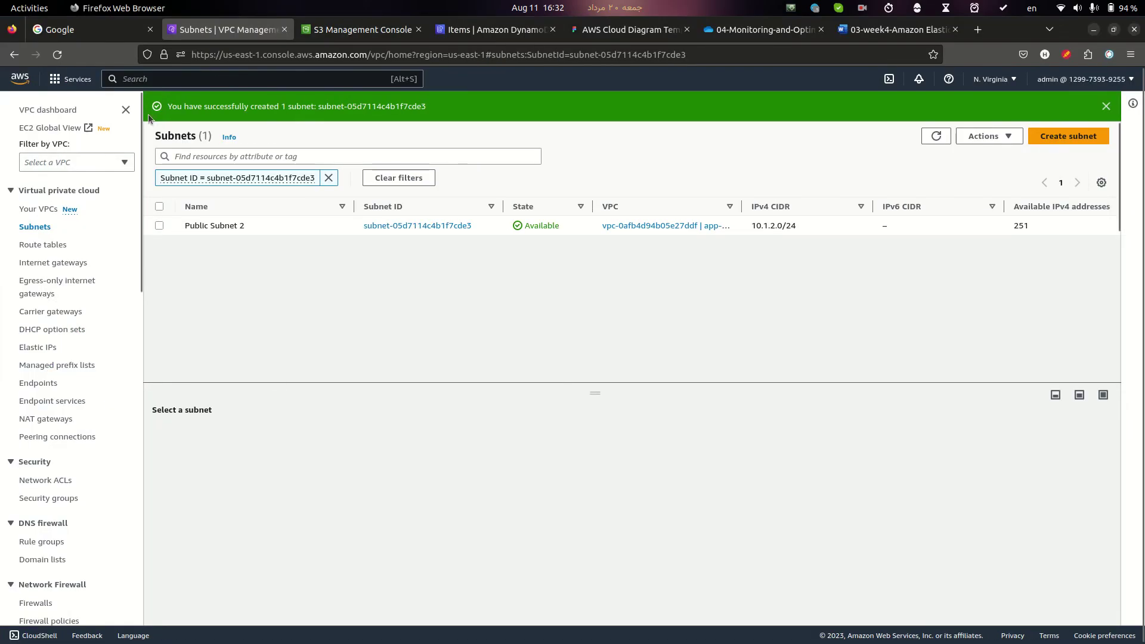
{"action": "scroll", "coordinate": [69, 171], "scroll_direction": "down", "scroll_amount": 10}
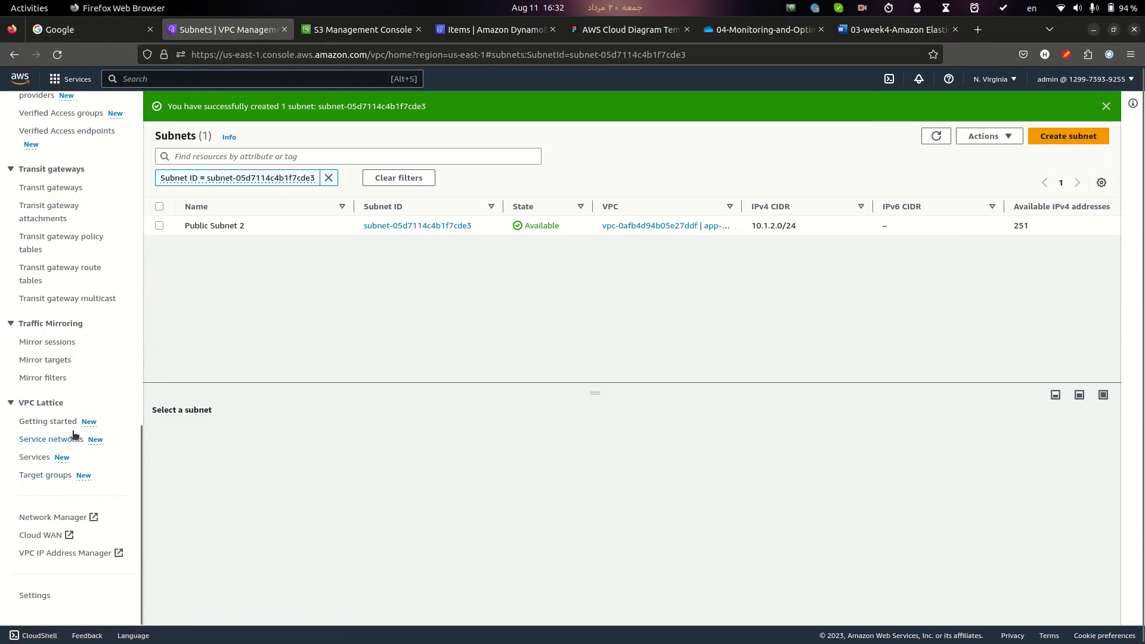
{"action": "scroll", "coordinate": [80, 399], "scroll_direction": "up", "scroll_amount": 5}
{"action": "scroll", "coordinate": [80, 394], "scroll_direction": "up", "scroll_amount": 4}
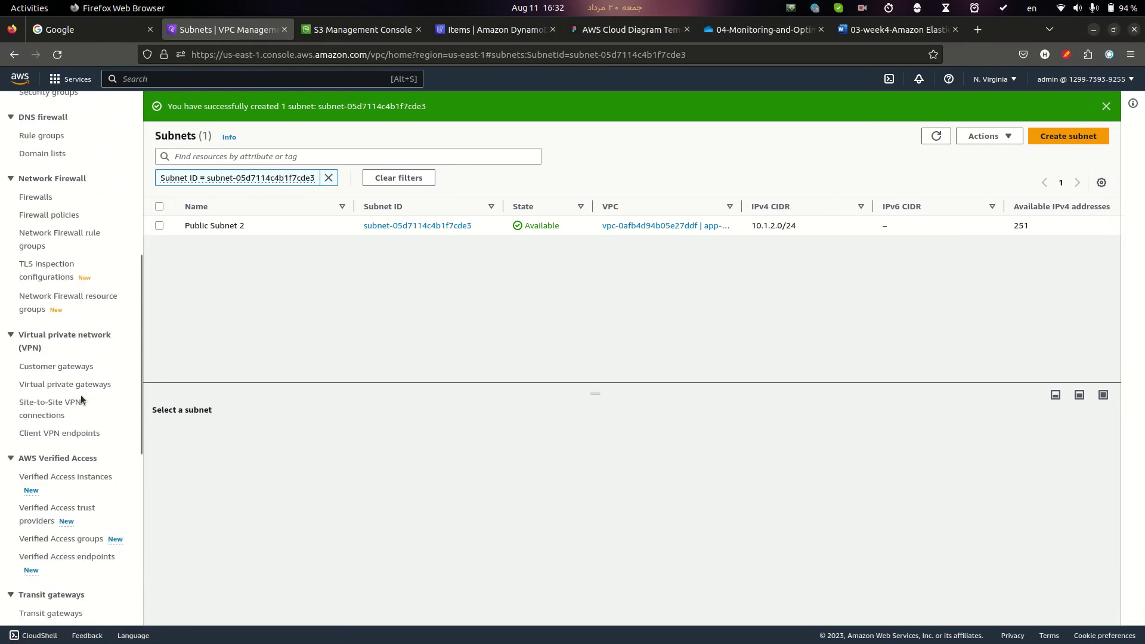
{"action": "scroll", "coordinate": [81, 395], "scroll_direction": "up", "scroll_amount": 6}
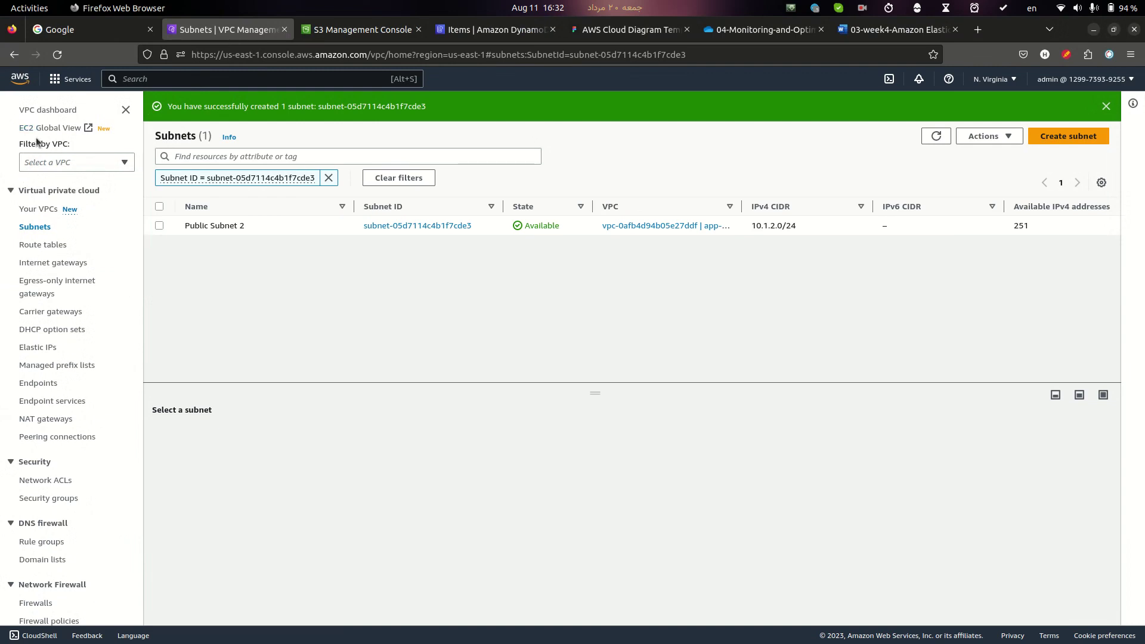
{"action": "key", "text": "alt+Tab"}
{"action": "left_click", "coordinate": [563, 425]}
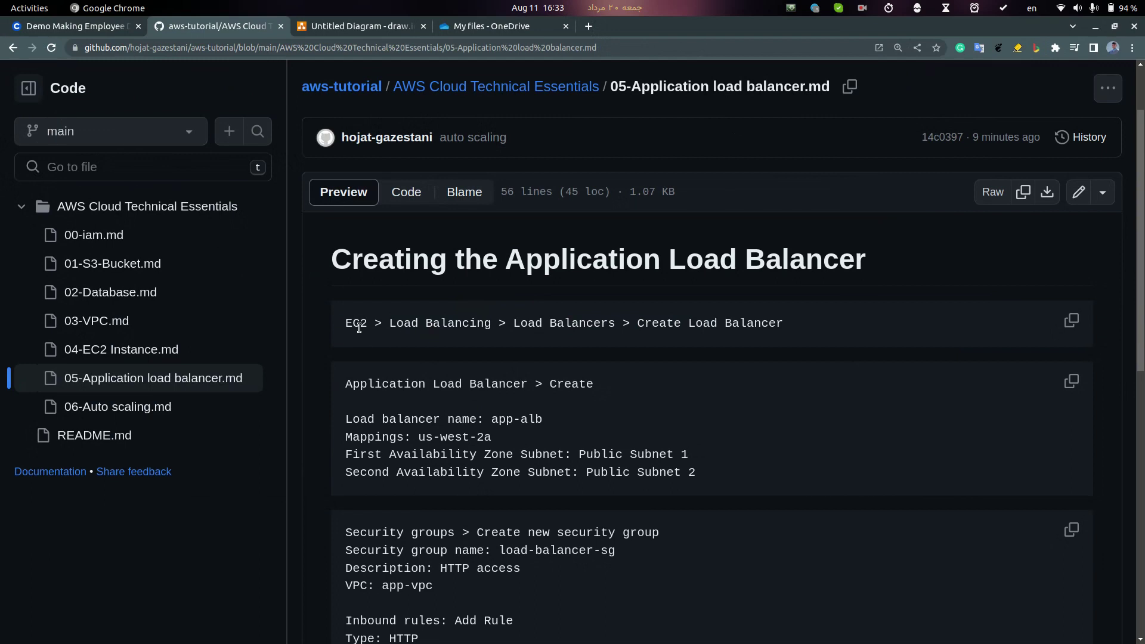
{"action": "left_click_drag", "start_coordinate": [359, 328], "coordinate": [581, 327]}
{"action": "key", "text": "alt+Tab"}
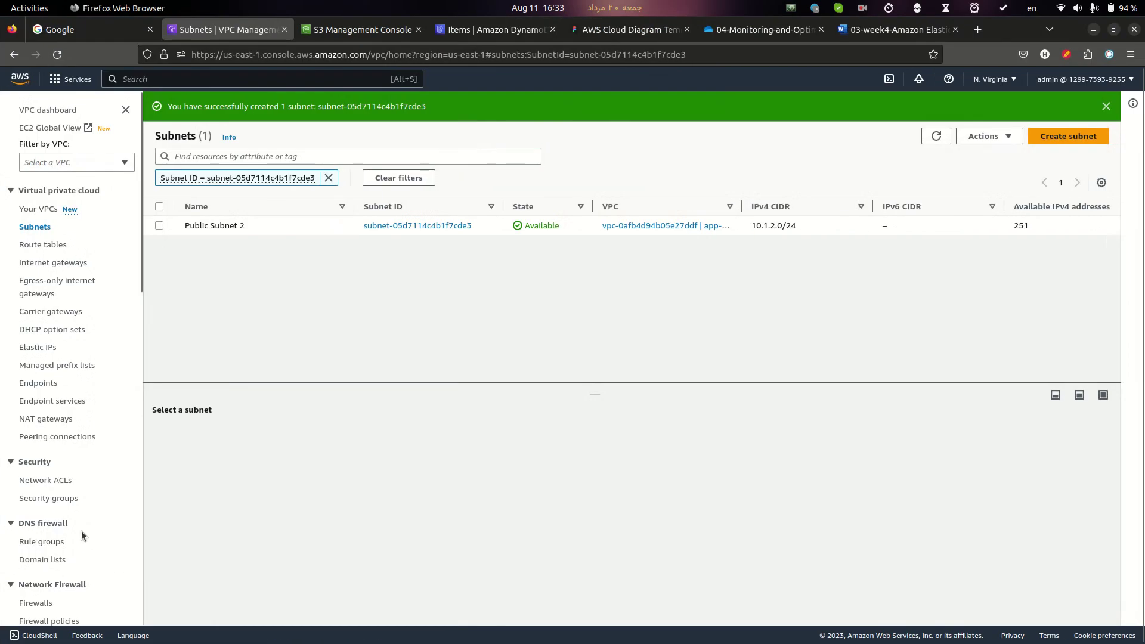
{"action": "scroll", "coordinate": [81, 532], "scroll_direction": "down", "scroll_amount": 5}
{"action": "scroll", "coordinate": [84, 537], "scroll_direction": "down", "scroll_amount": 4}
{"action": "scroll", "coordinate": [84, 417], "scroll_direction": "up", "scroll_amount": 10}
Search the AWS console for ec2, open the EC2 service, and go to its Load Balancers list
{"action": "left_click", "coordinate": [185, 80]}
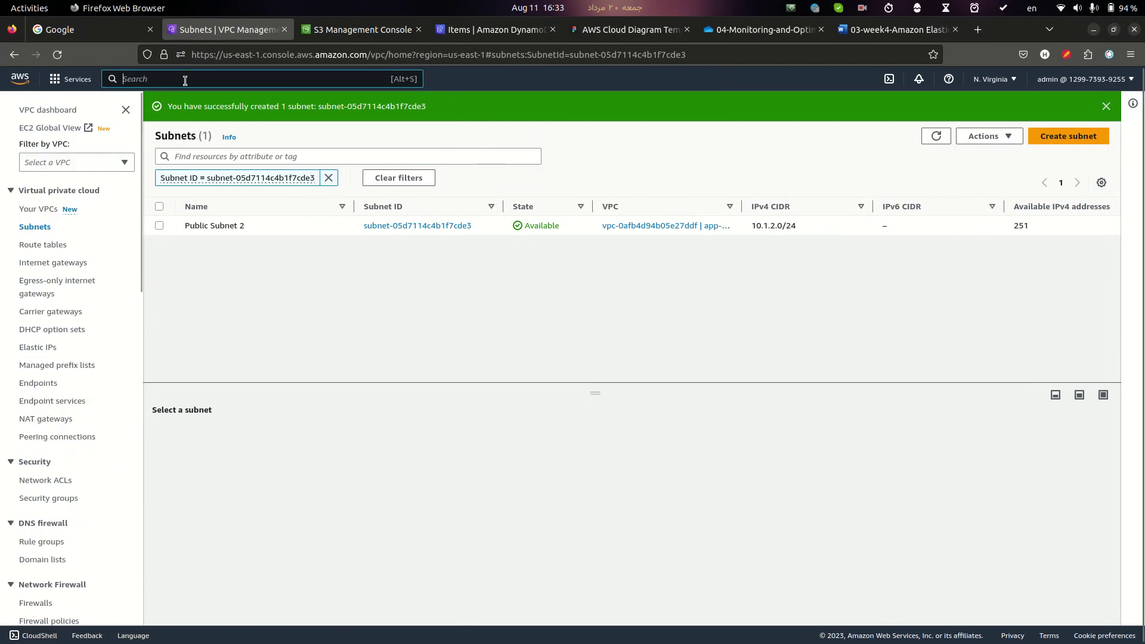
{"action": "type", "text": "ec"}
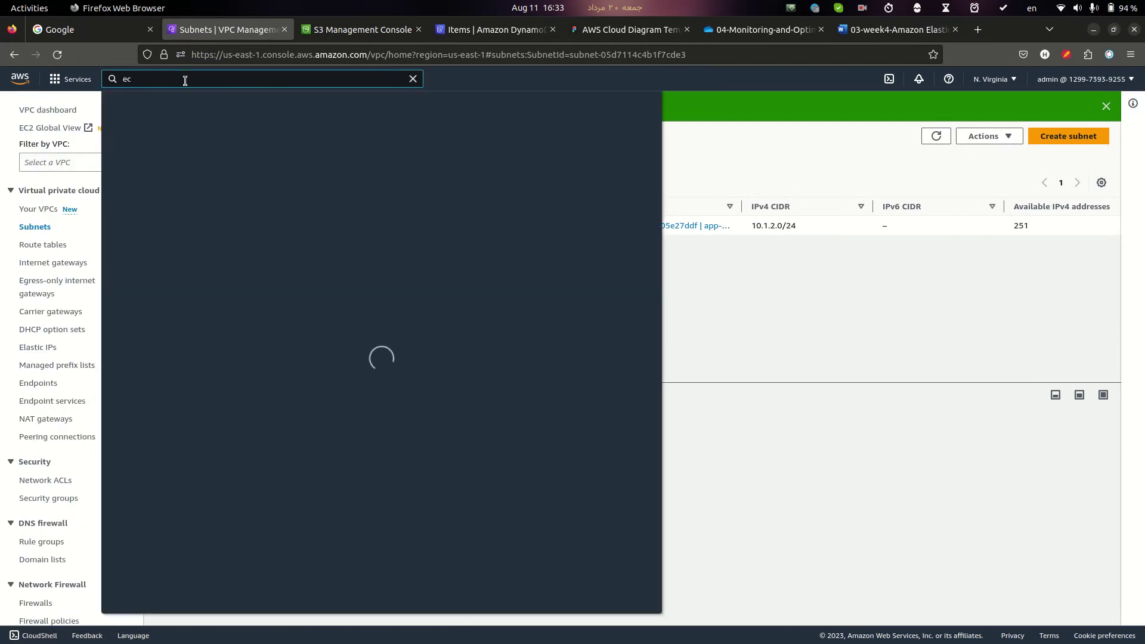
{"action": "type", "text": "2"}
{"action": "left_click", "coordinate": [294, 196]}
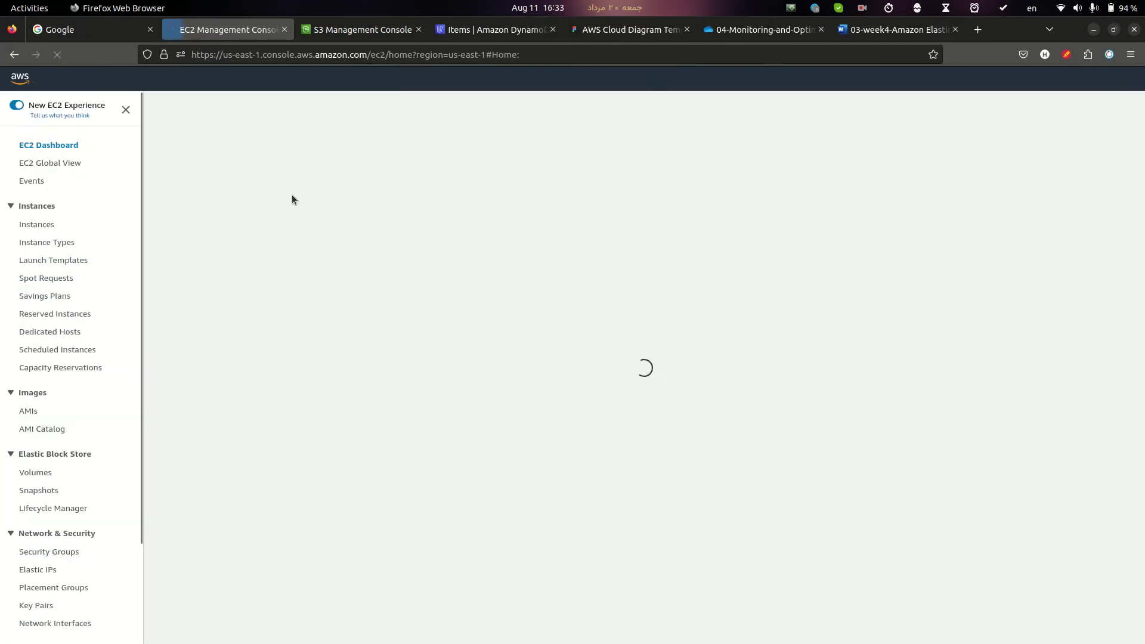
{"action": "scroll", "coordinate": [65, 409], "scroll_direction": "down", "scroll_amount": 3}
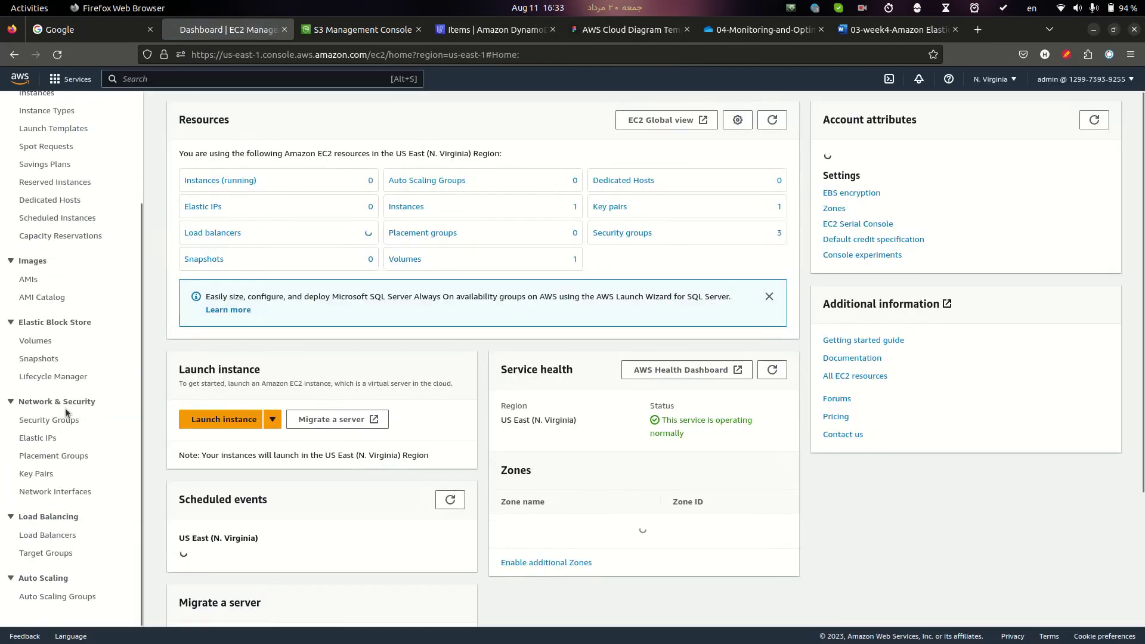
{"action": "left_click", "coordinate": [49, 535]}
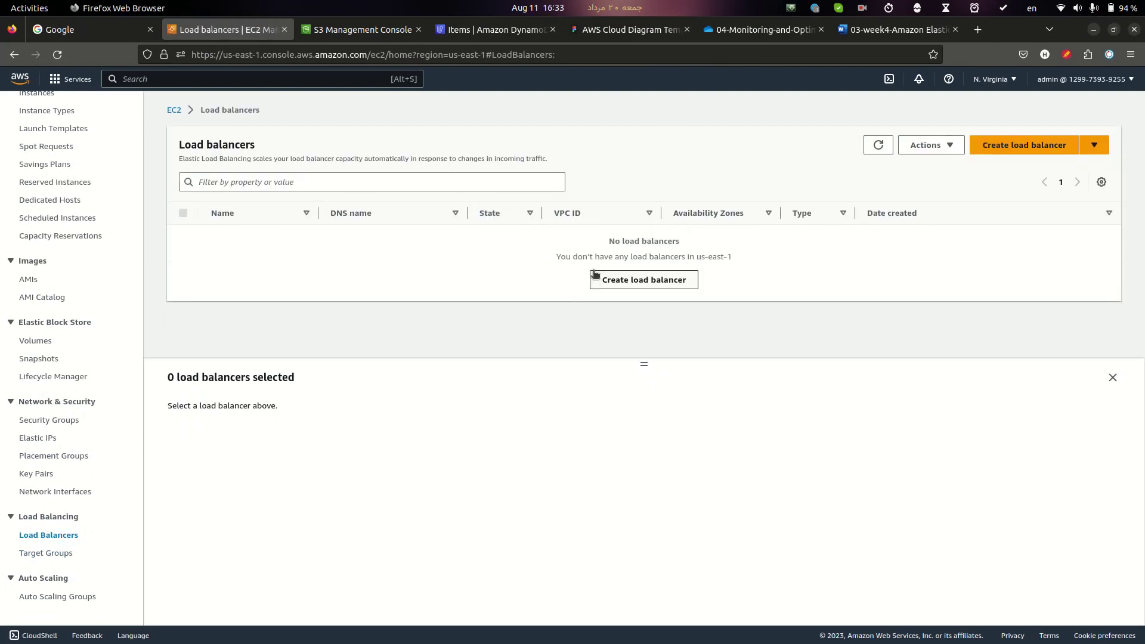
Start creating a load balancer, review the available types, and choose Application Load Balancer
{"action": "left_click", "coordinate": [1027, 147]}
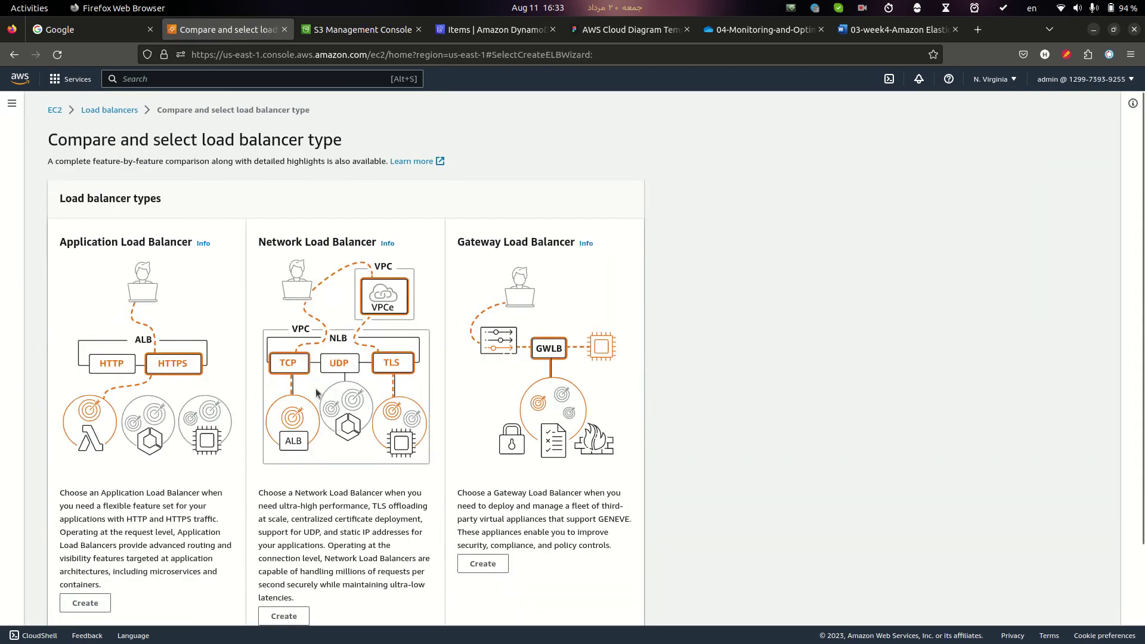
{"action": "scroll", "coordinate": [229, 214], "scroll_direction": "down", "scroll_amount": 2}
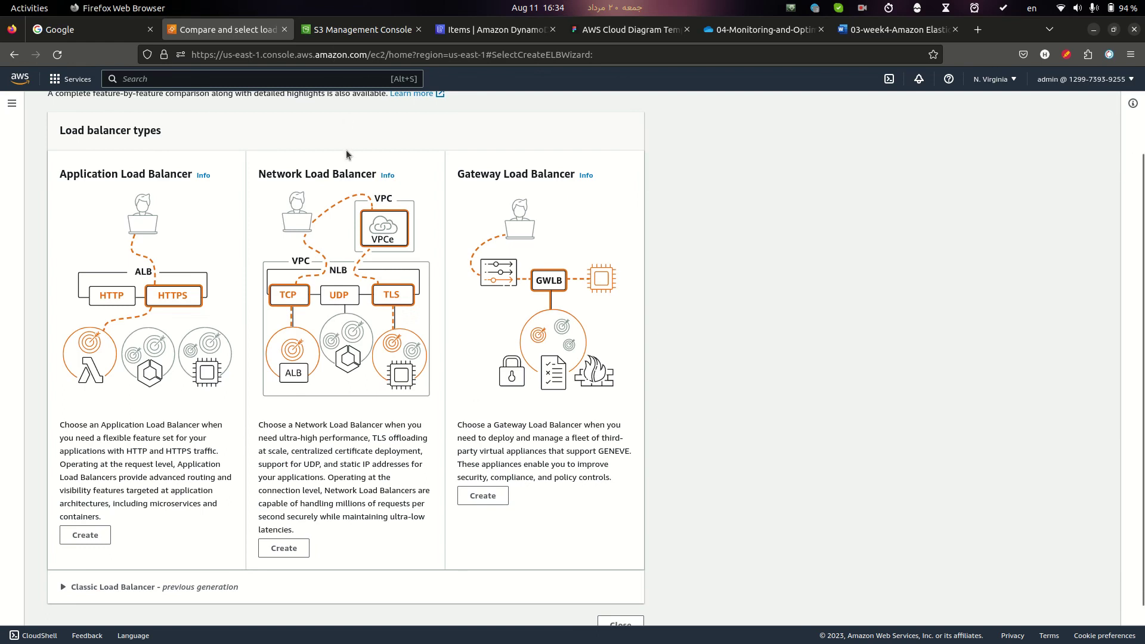
{"action": "left_click", "coordinate": [84, 537]}
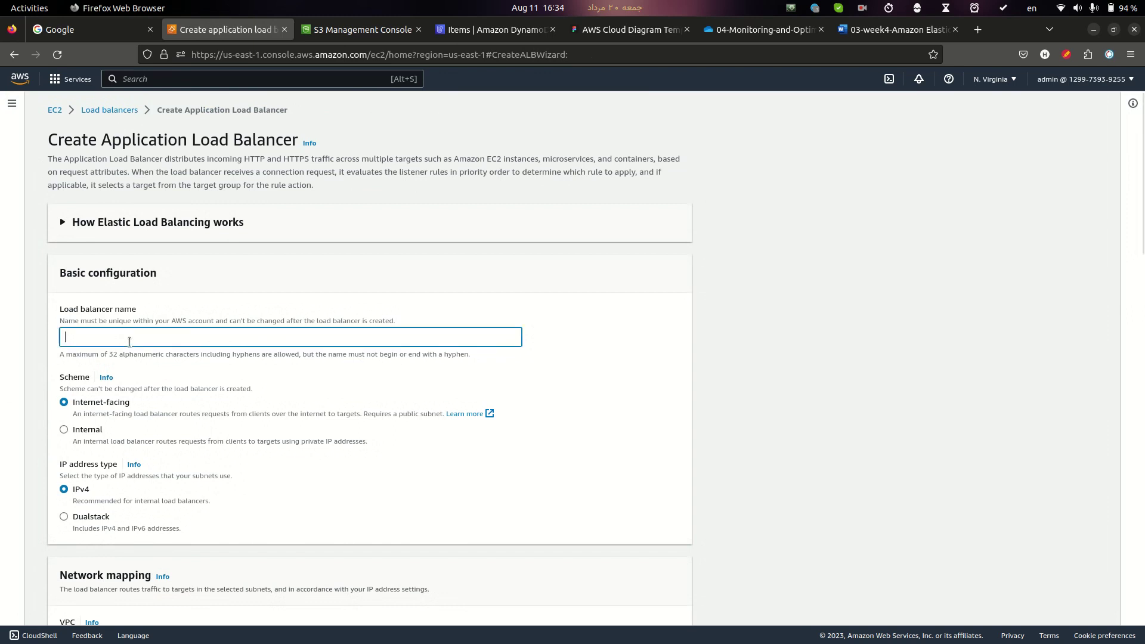
Copy the name app-alb from 05-Application load balancer.md, enter it as the load balancer name, and enlarge the page to 120%
{"action": "left_click", "coordinate": [129, 342]}
{"action": "key", "text": "alt+Tab"}
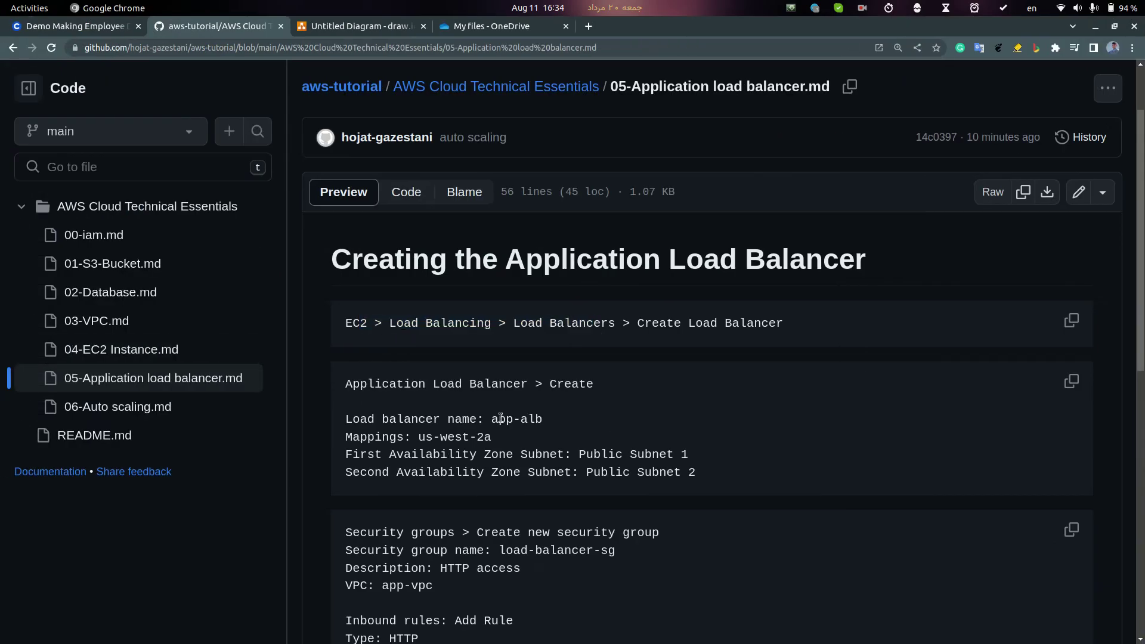
{"action": "left_click_drag", "start_coordinate": [494, 420], "coordinate": [542, 420]}
{"action": "key", "text": "ctrl+c"}
{"action": "key", "text": "alt+Tab"}
{"action": "key", "text": "ctrl+v"}
{"action": "key", "text": "ctrl+plus"}
{"action": "key", "text": "ctrl+plus"}
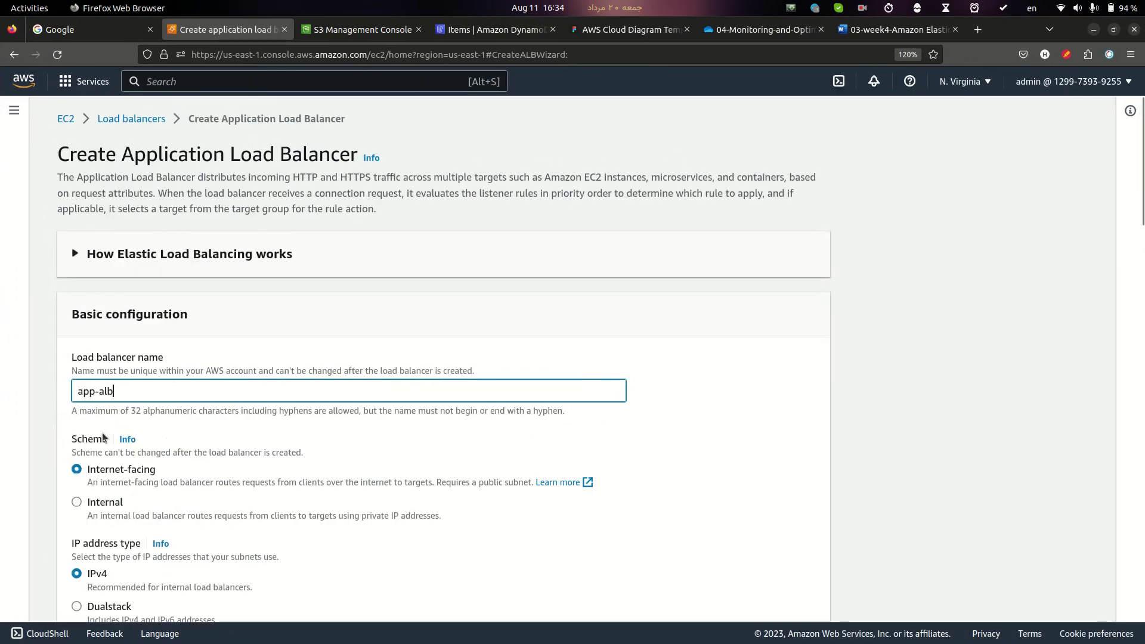
Review the load balancer's scheme and IP address type, then switch to the Figma diagram and shift the merging-arrows icon slightly down and right
{"action": "scroll", "coordinate": [102, 435], "scroll_direction": "down", "scroll_amount": 4}
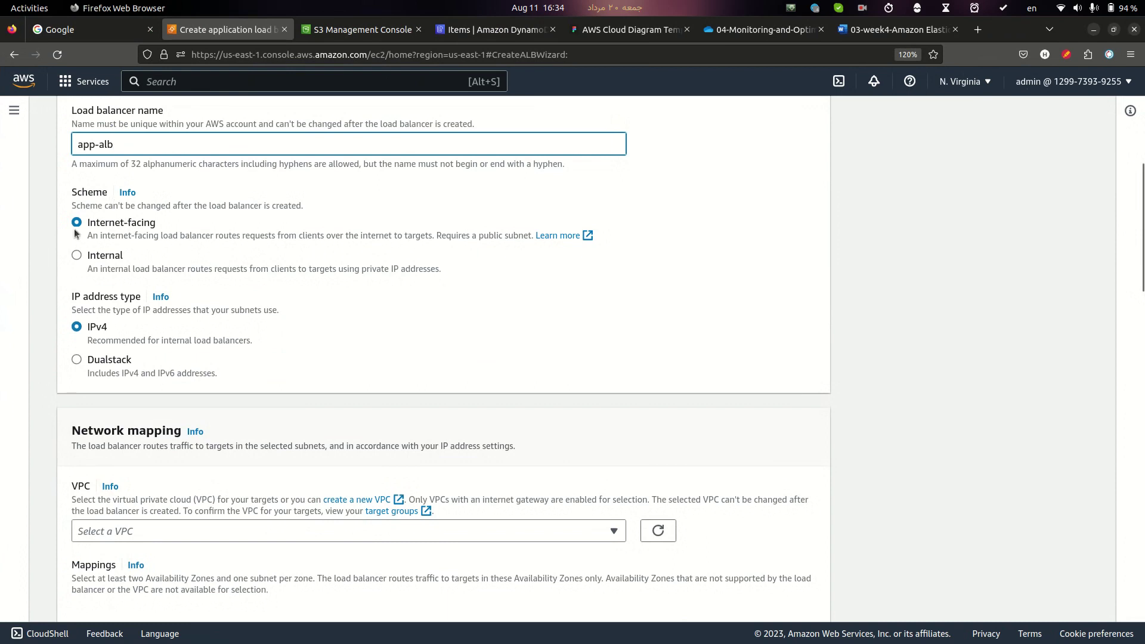
{"action": "key", "text": "alt+Tab"}
{"action": "key", "text": "alt+Tab"}
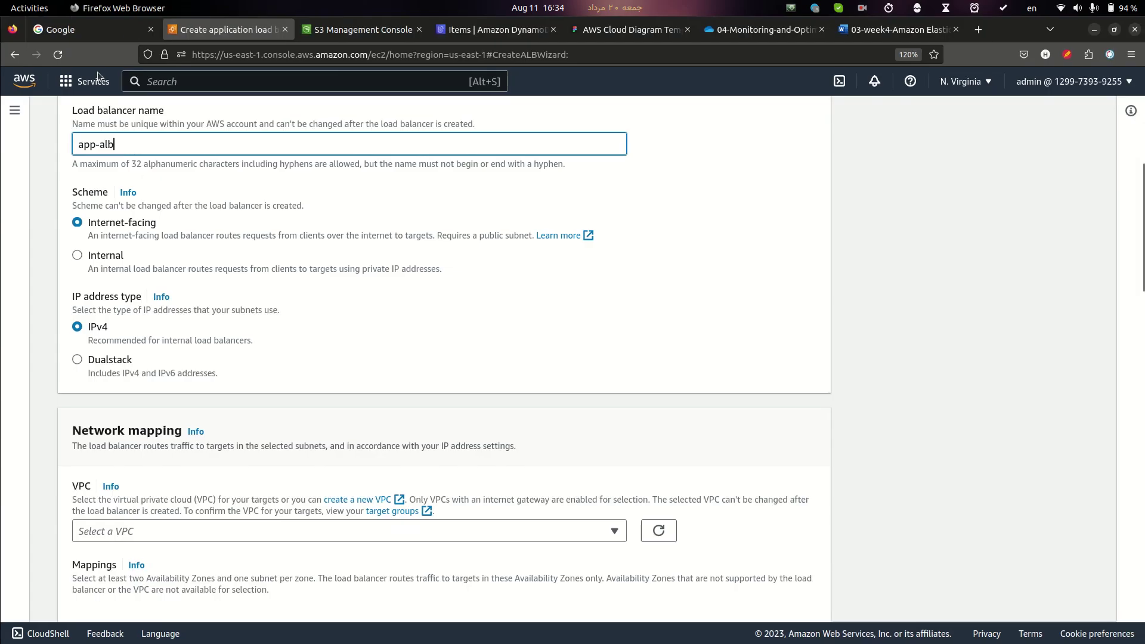
{"action": "left_click", "coordinate": [678, 30]}
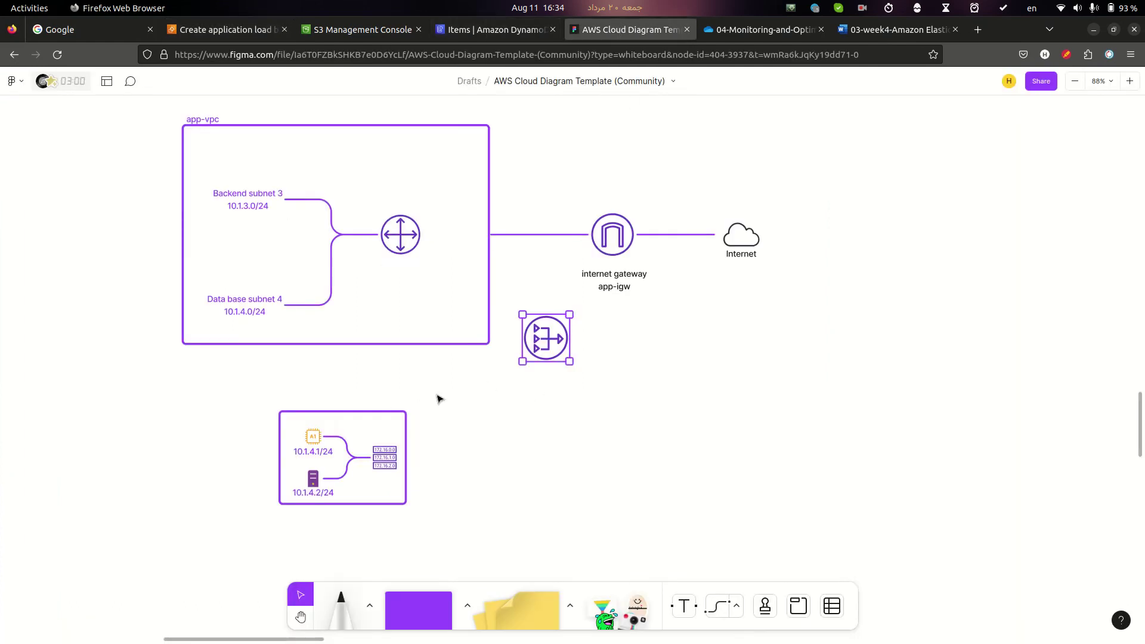
{"action": "left_click_drag", "start_coordinate": [572, 353], "coordinate": [597, 365]}
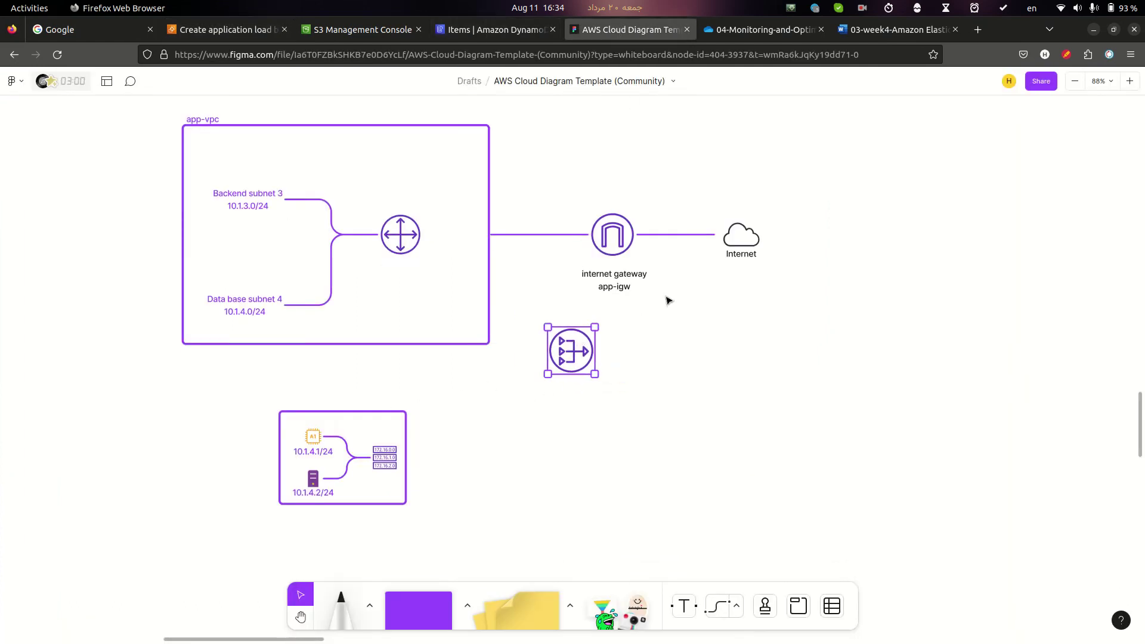
Annotate the path from the Internet cloud to the merging-arrows icon with the screen drawing tool, then leave drawing mode
{"action": "key", "text": "super+alt+d"}
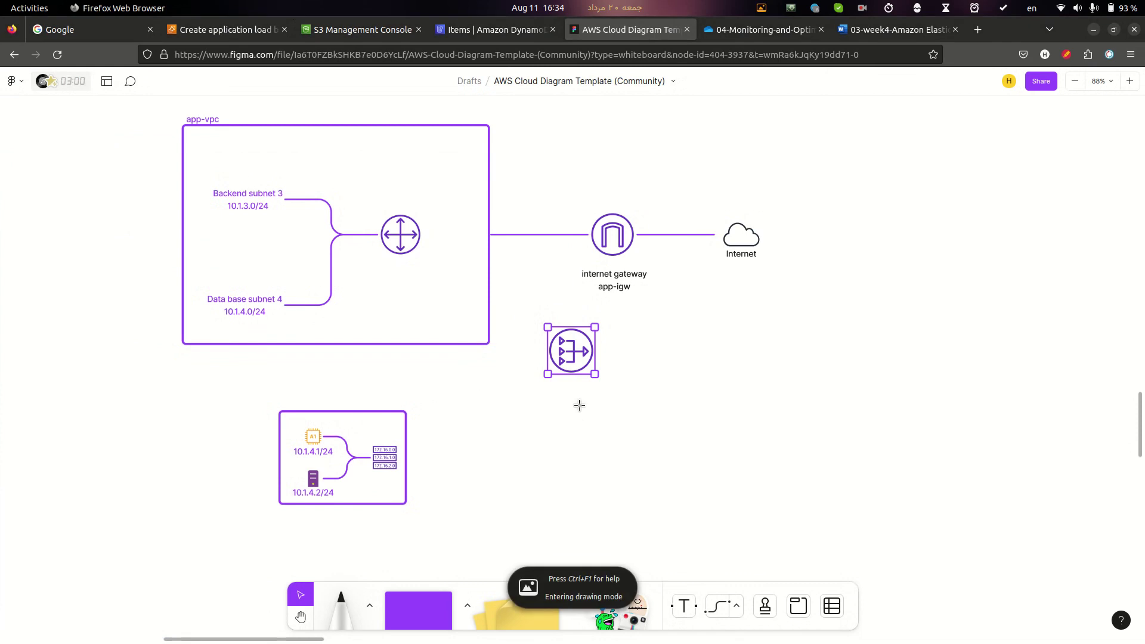
{"action": "mouse_move", "coordinate": [736, 269]}
{"action": "left_mouse_down"}
{"action": "mouse_move", "coordinate": [603, 343]}
{"action": "mouse_move", "coordinate": [622, 359]}
{"action": "left_mouse_up"}
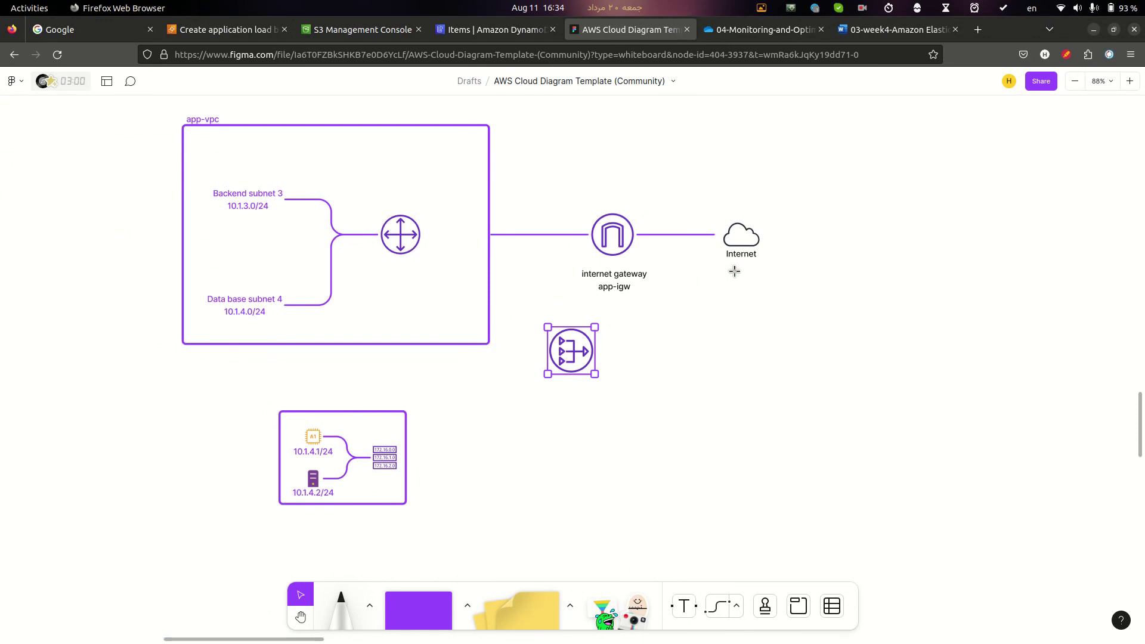
{"action": "key", "text": "Escape"}
{"action": "scroll", "coordinate": [277, 417], "scroll_direction": "down", "scroll_amount": 3}
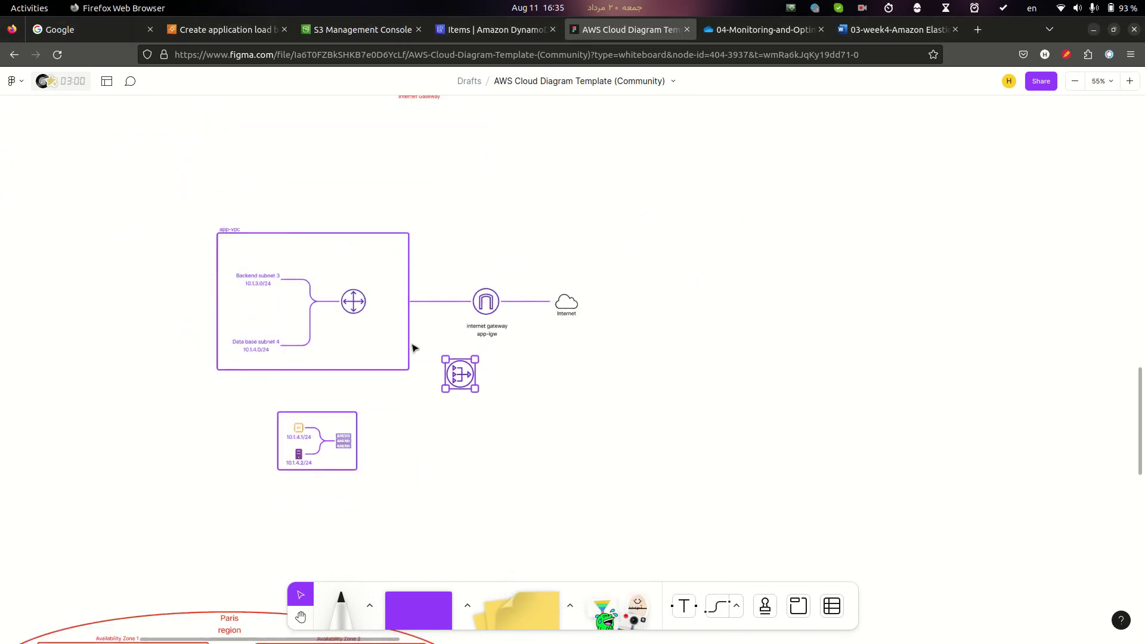
Switch to the draw.io diagram in Chrome and place a copy of the left Availability Zone's EC2 icon below the original
{"action": "left_click", "coordinate": [262, 30]}
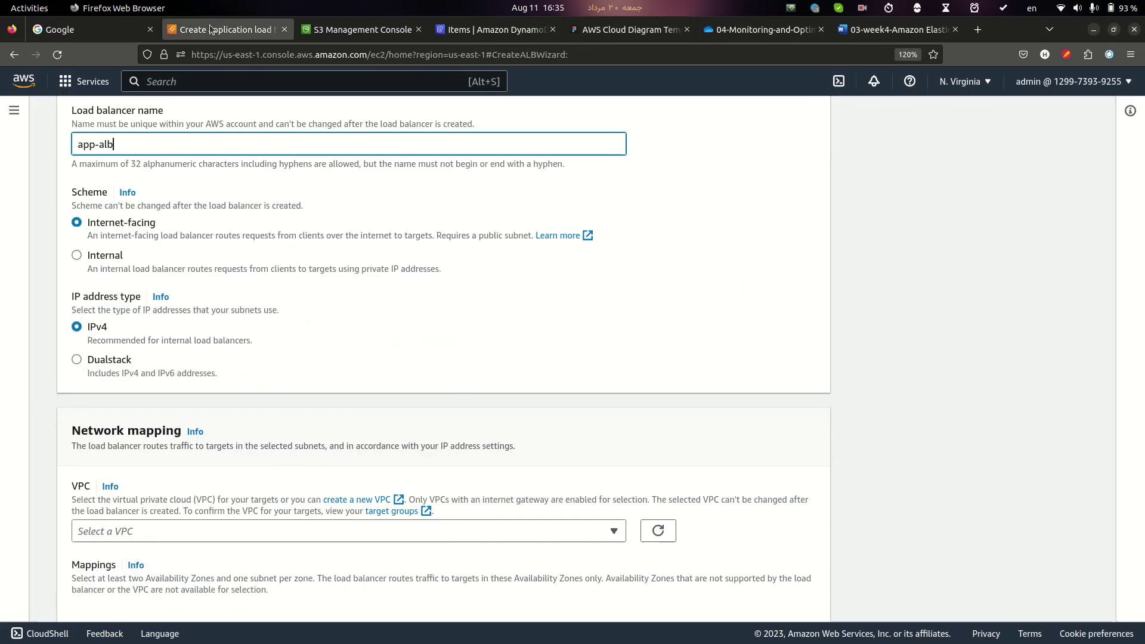
{"action": "key", "text": "alt+Tab"}
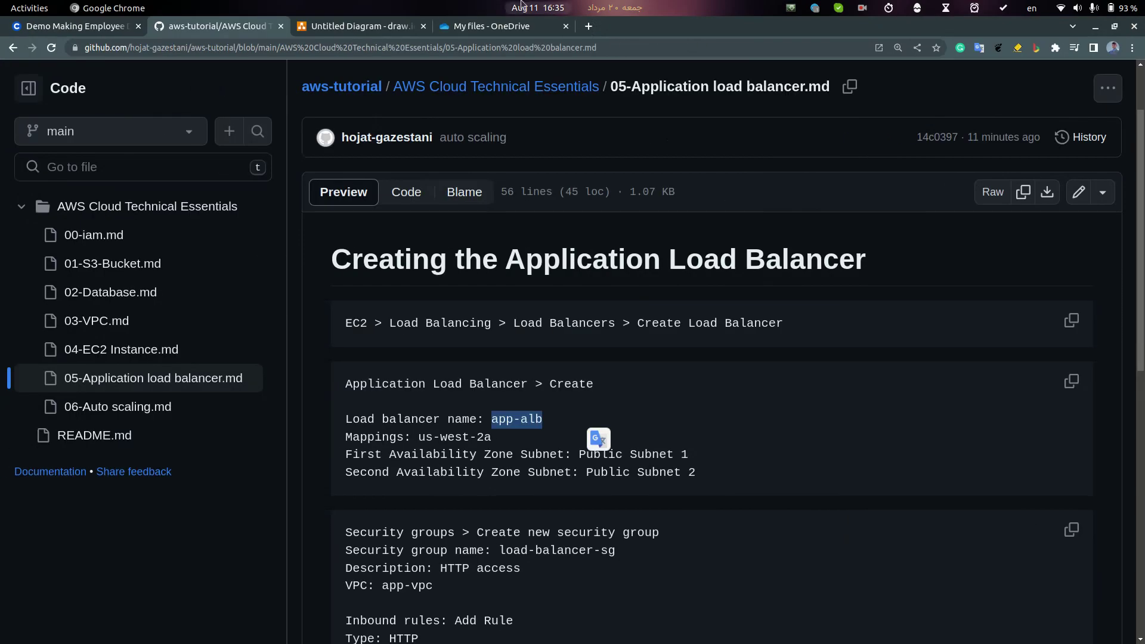
{"action": "left_click", "coordinate": [361, 26]}
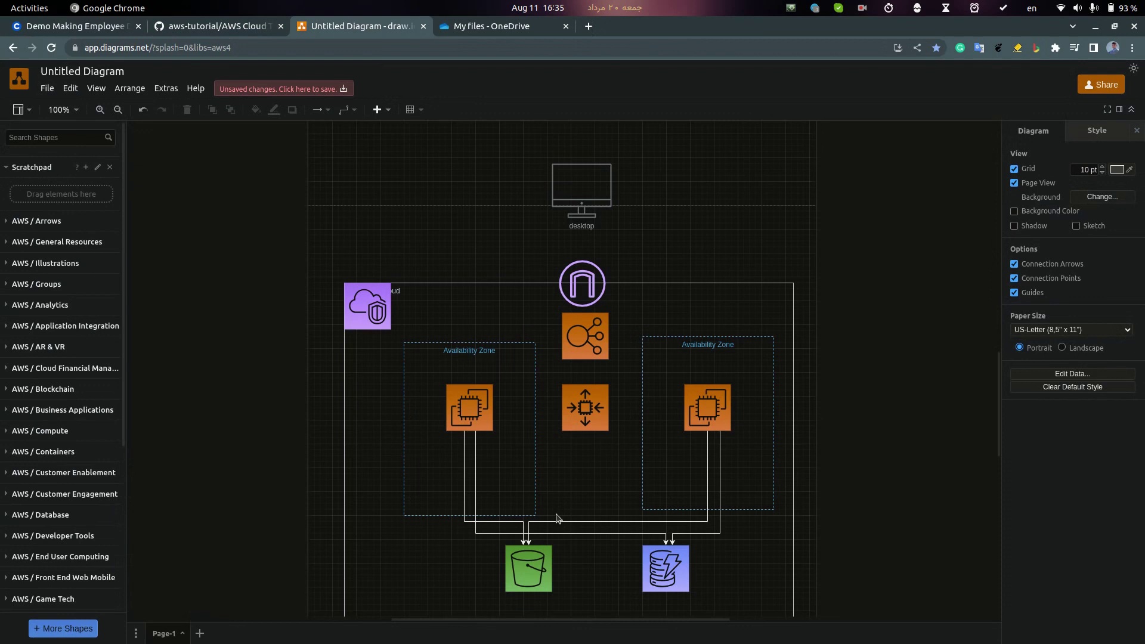
{"action": "scroll", "coordinate": [499, 503], "scroll_direction": "up", "scroll_amount": 3, "text": "ctrl"}
{"action": "left_click", "coordinate": [449, 351]}
{"action": "left_click", "coordinate": [448, 351]}
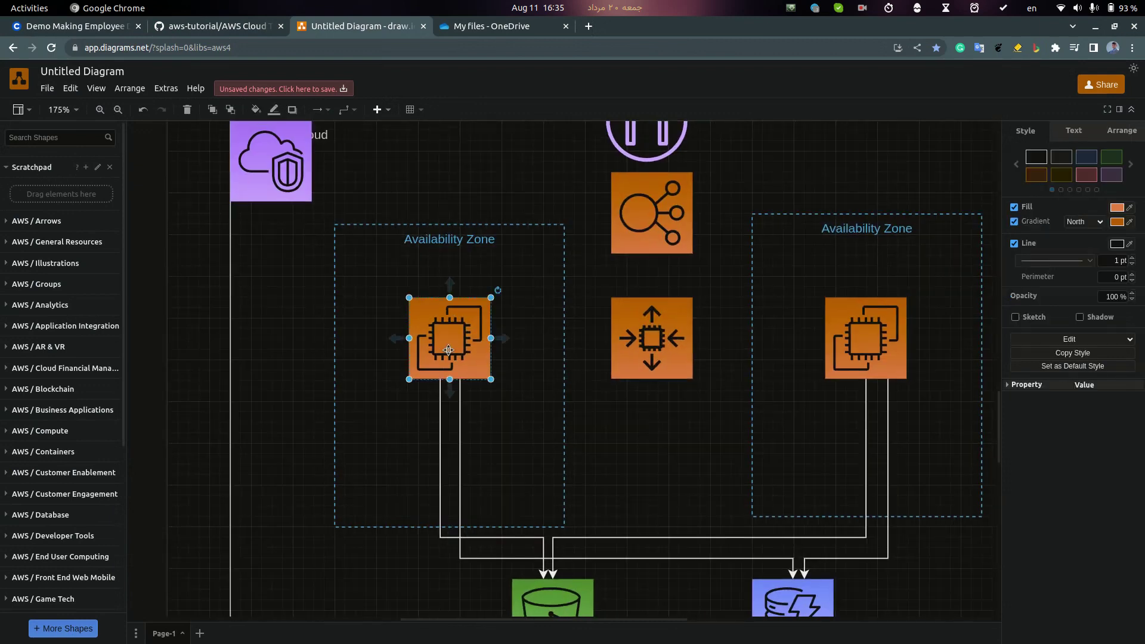
{"action": "left_click_drag", "start_coordinate": [448, 350], "coordinate": [451, 499]}
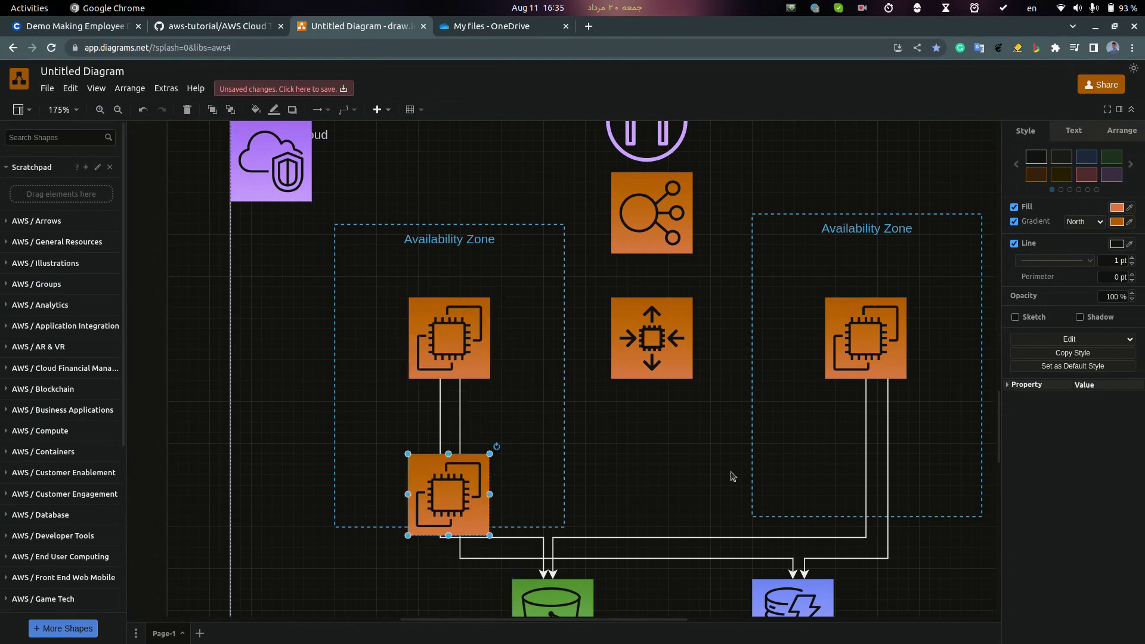
Place a copy of the EC2 icon in the right Availability Zone's lower area and a load balancer icon copy between the lower EC2 icons
{"action": "key", "text": "ctrl+d"}
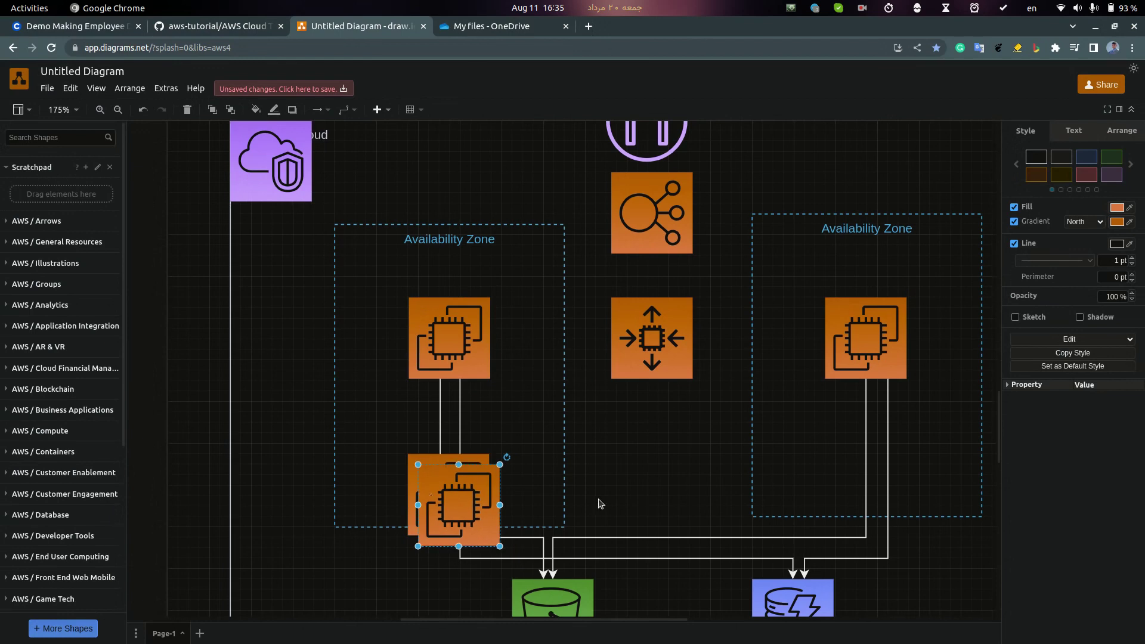
{"action": "left_click_drag", "start_coordinate": [449, 499], "coordinate": [843, 487]}
{"action": "left_click", "coordinate": [669, 216]}
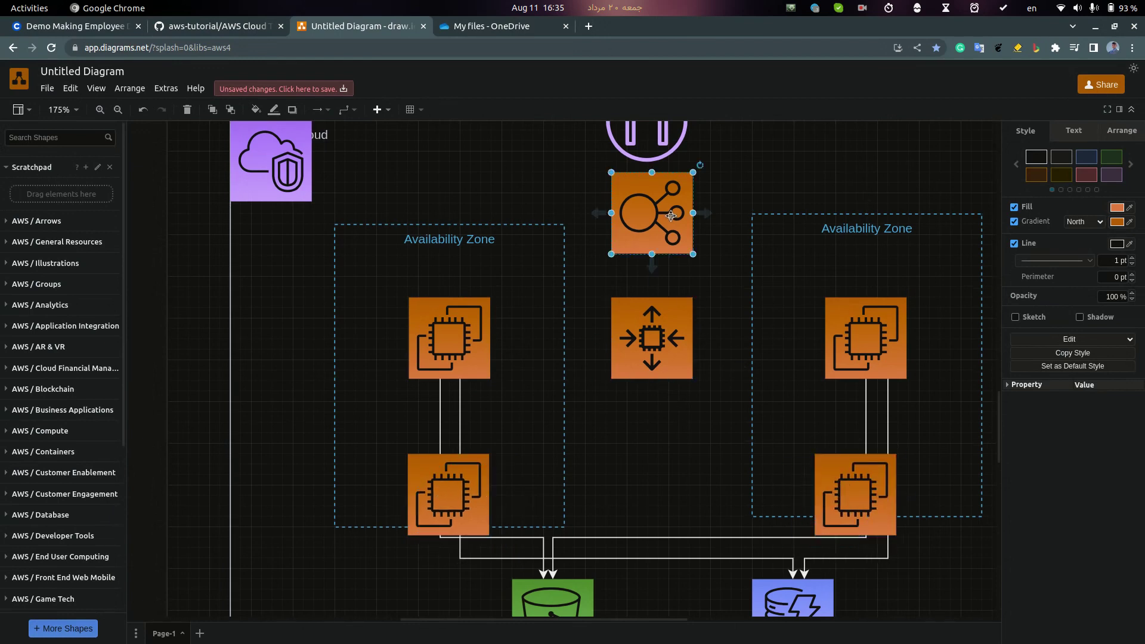
{"action": "key", "text": "ctrl+d"}
{"action": "left_click_drag", "start_coordinate": [670, 216], "coordinate": [644, 494]}
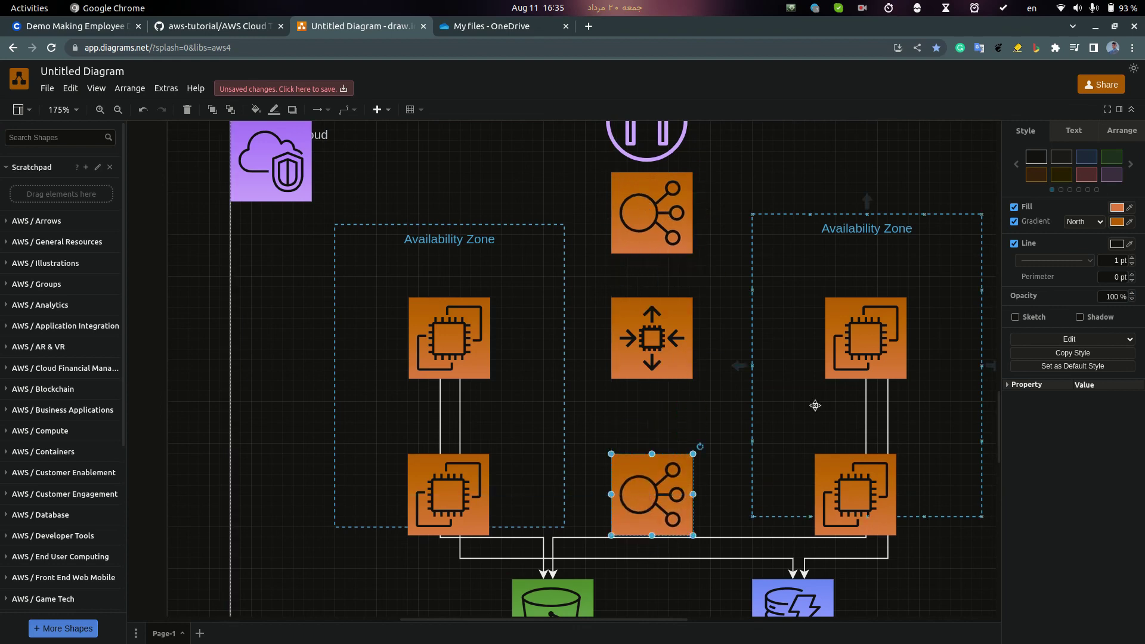
Annotate the lower load balancer icon with the screen drawing tool, adding an arrow toward it and strokes out to both sides
{"action": "key", "text": "super+alt+d"}
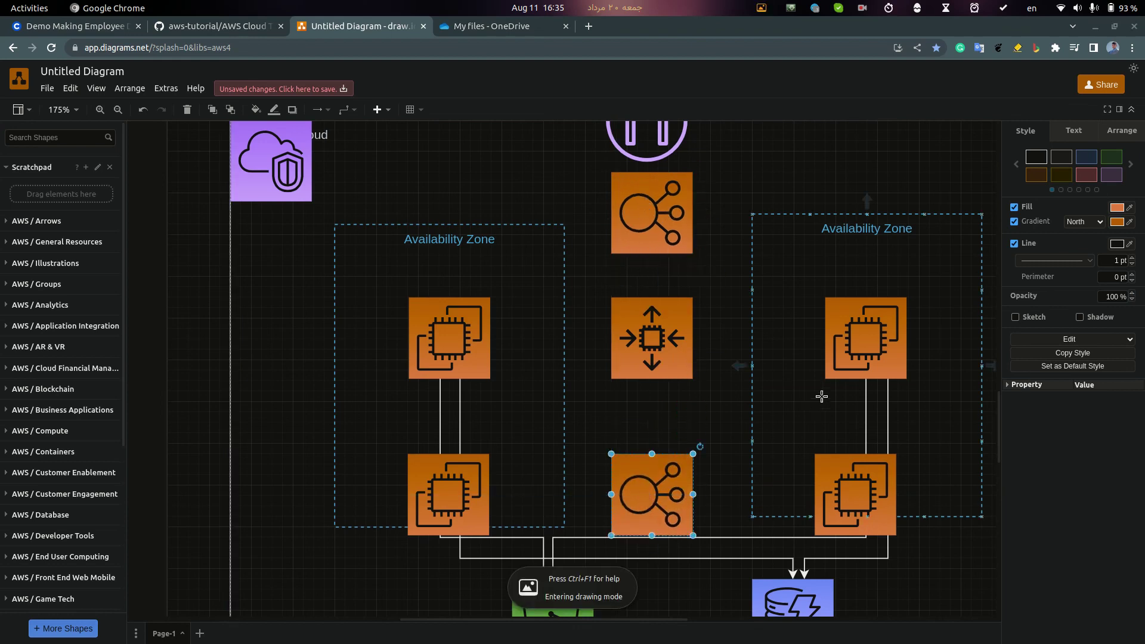
{"action": "mouse_move", "coordinate": [811, 377]}
{"action": "left_mouse_down"}
{"action": "mouse_move", "coordinate": [704, 452]}
{"action": "mouse_move", "coordinate": [711, 433]}
{"action": "mouse_move", "coordinate": [704, 452]}
{"action": "left_mouse_up"}
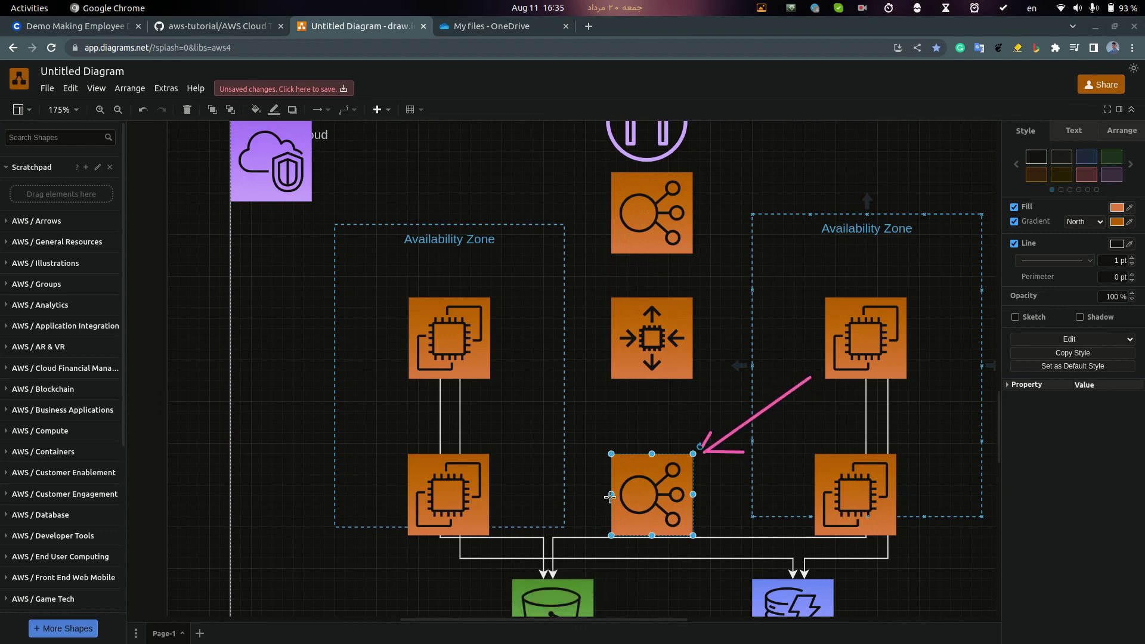
{"action": "mouse_move", "coordinate": [602, 510]}
{"action": "left_mouse_down"}
{"action": "mouse_move", "coordinate": [512, 512]}
{"action": "mouse_move", "coordinate": [498, 528]}
{"action": "mouse_move", "coordinate": [534, 535]}
{"action": "left_mouse_up"}
{"action": "mouse_move", "coordinate": [725, 510]}
{"action": "left_mouse_down"}
{"action": "mouse_move", "coordinate": [814, 524]}
{"action": "mouse_move", "coordinate": [760, 557]}
{"action": "left_mouse_up"}
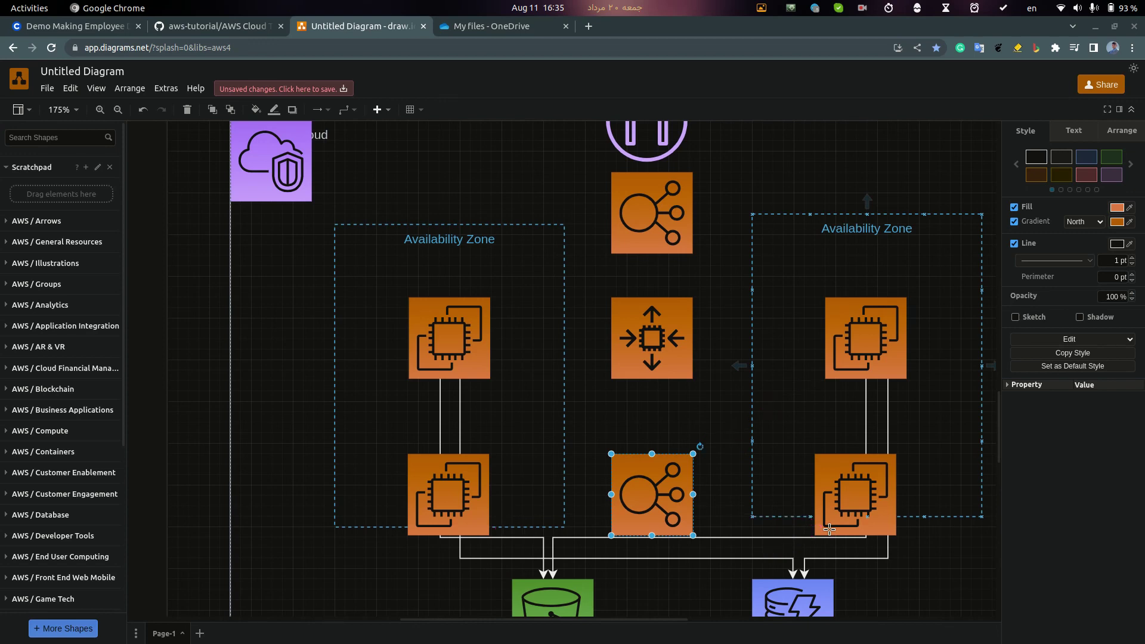
Switch to the AWS load balancer form in Firefox and select app-vpc as the VPC for the network mapping
{"action": "key", "text": "alt+Tab"}
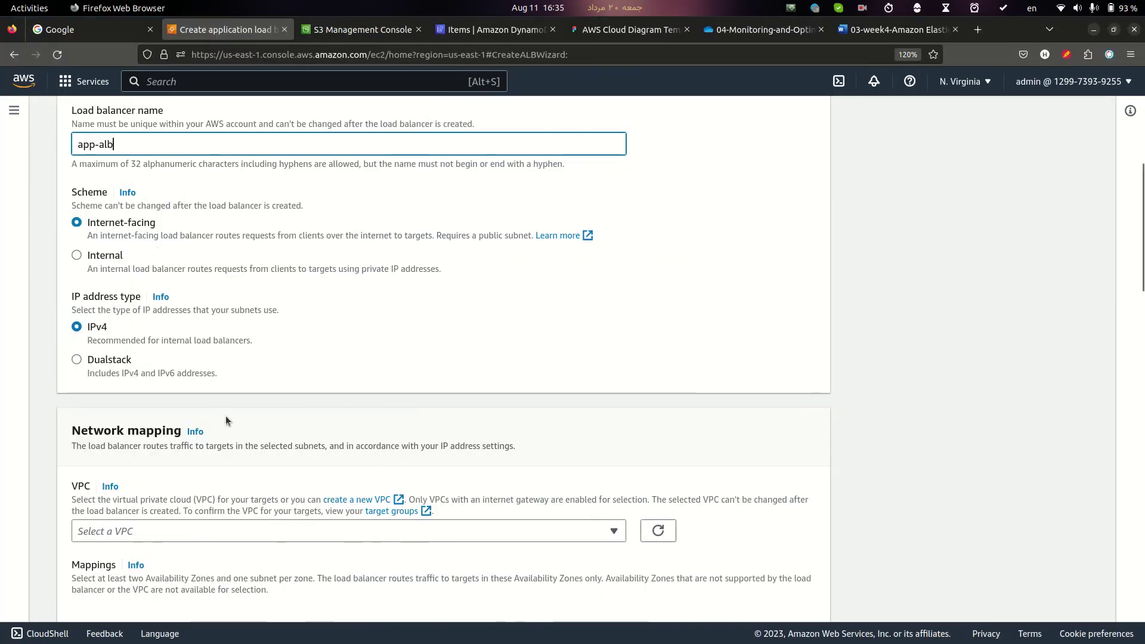
{"action": "scroll", "coordinate": [226, 416], "scroll_direction": "down", "scroll_amount": 5}
{"action": "scroll", "coordinate": [226, 394], "scroll_direction": "up", "scroll_amount": 1}
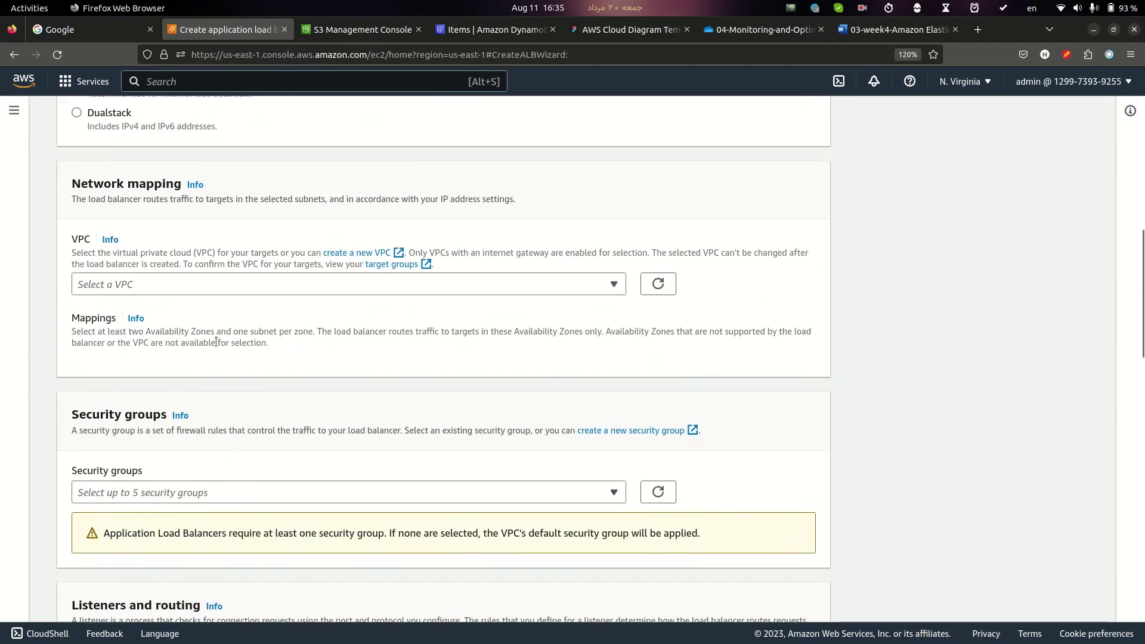
{"action": "left_click", "coordinate": [297, 290]}
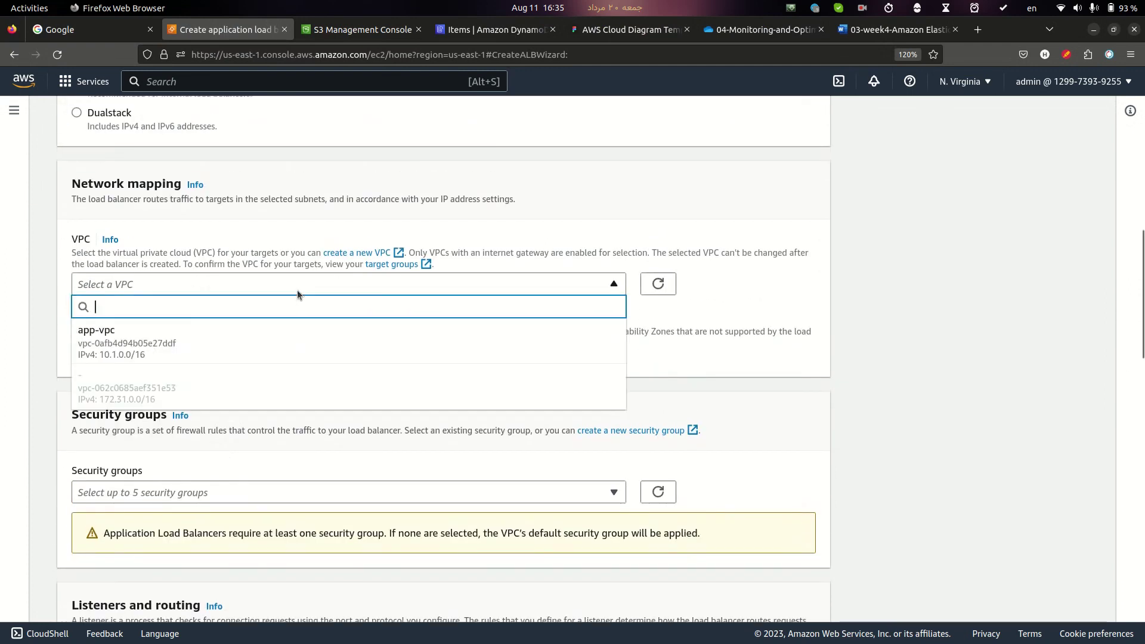
{"action": "left_click", "coordinate": [192, 350]}
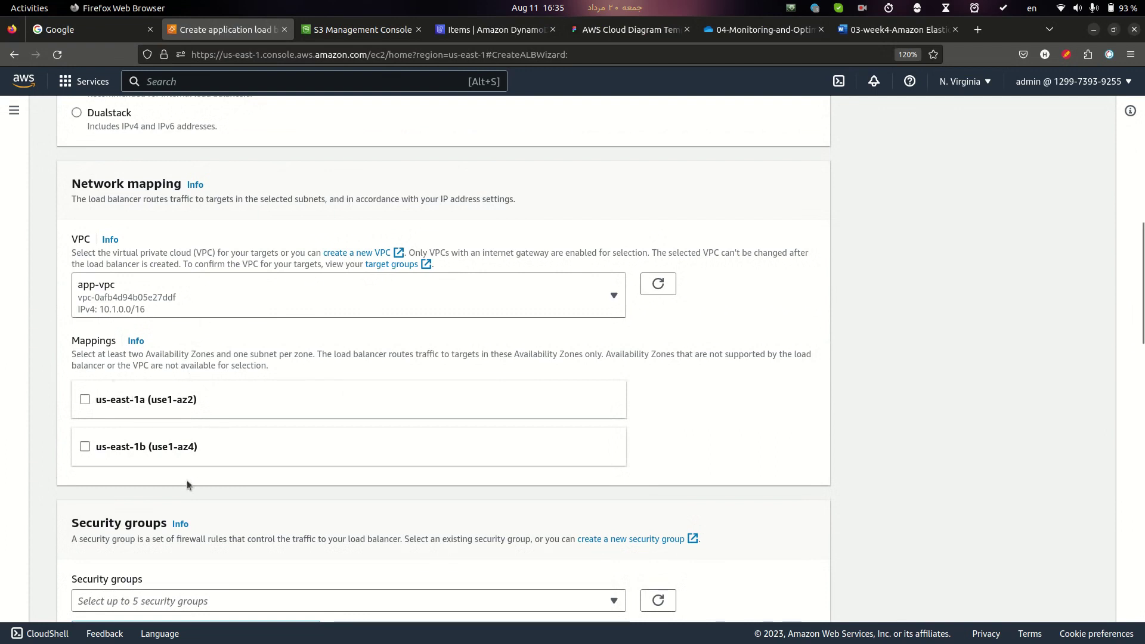
Enable the us-east-1a (use1-az2) mapping and set its subnet to Public Subnet 1
{"action": "left_click", "coordinate": [85, 399]}
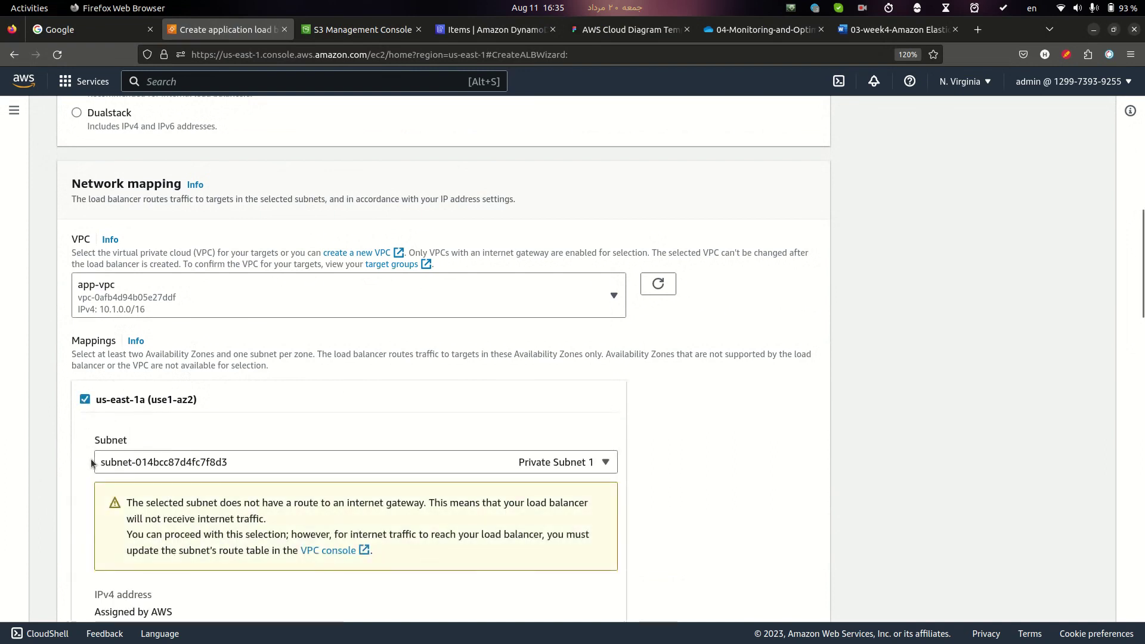
{"action": "scroll", "coordinate": [335, 485], "scroll_direction": "down", "scroll_amount": 3}
{"action": "left_click", "coordinate": [558, 288]}
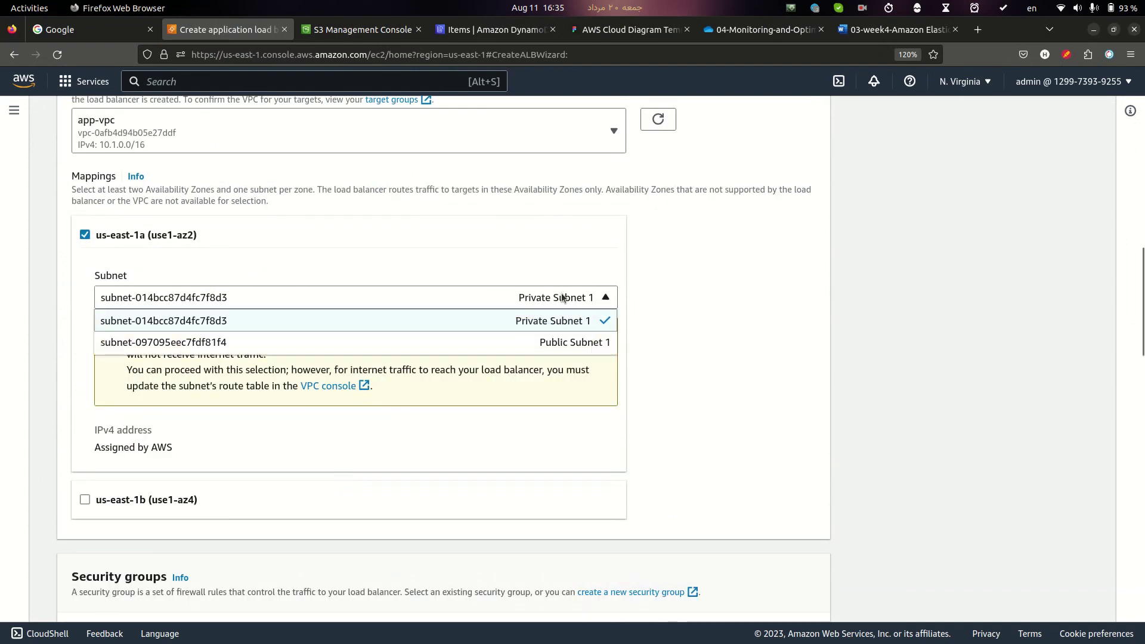
{"action": "left_click", "coordinate": [567, 341]}
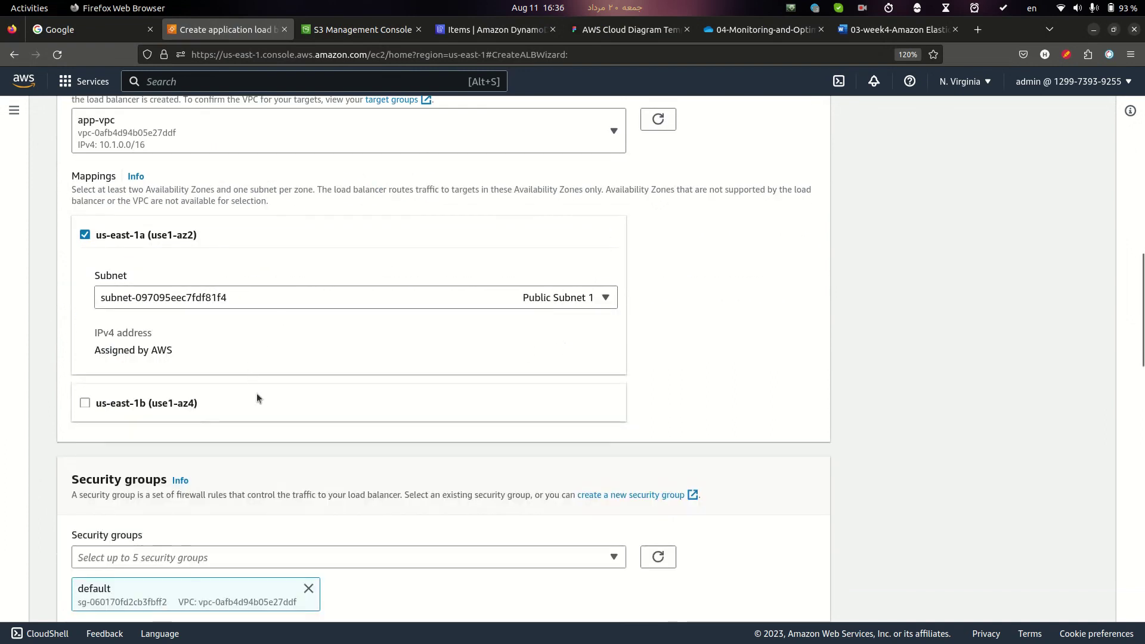
Try to map the us-east-1b (use1-az4) zone to Public Subnet 2
{"action": "scroll", "coordinate": [252, 388], "scroll_direction": "down", "scroll_amount": 3}
{"action": "scroll", "coordinate": [251, 401], "scroll_direction": "up", "scroll_amount": 2}
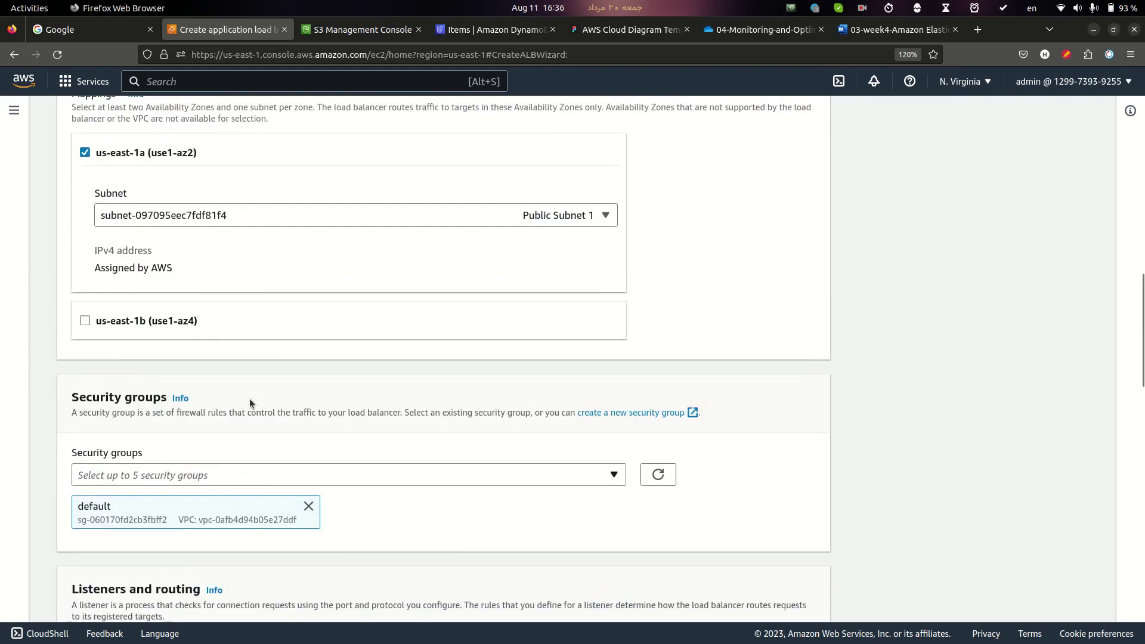
{"action": "left_click", "coordinate": [117, 323]}
{"action": "left_click", "coordinate": [307, 385]}
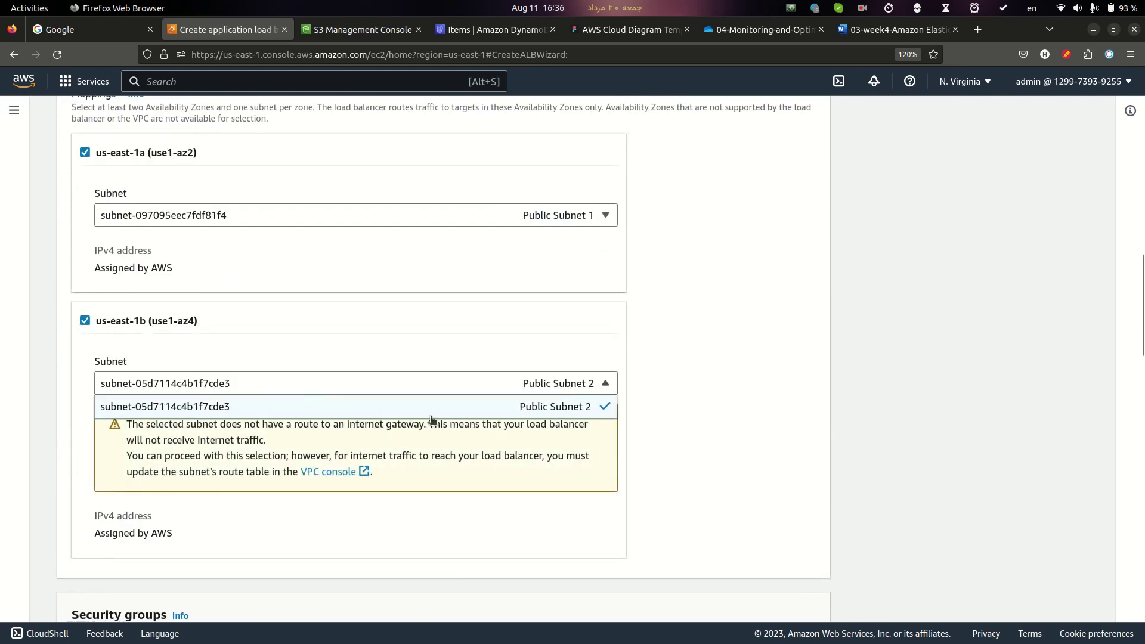
{"action": "left_click", "coordinate": [507, 406]}
{"action": "left_click", "coordinate": [530, 388]}
{"action": "left_click", "coordinate": [547, 408]}
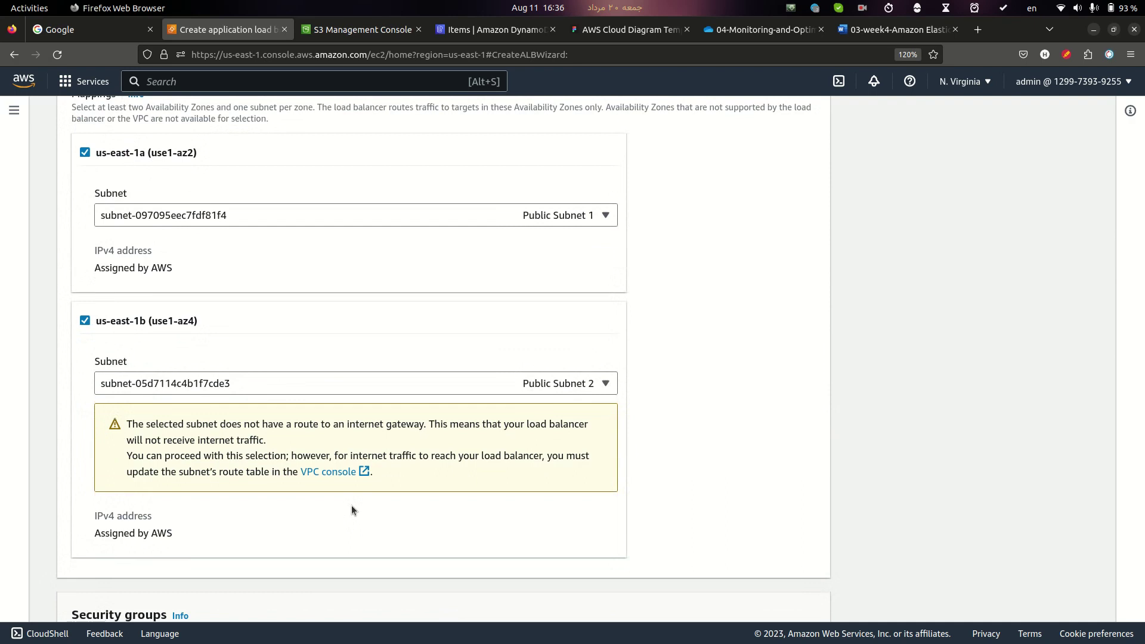
Highlight the internet gateway route warning for the us-east-1b subnet, then deselect that zone
{"action": "left_click_drag", "start_coordinate": [236, 426], "coordinate": [399, 427]}
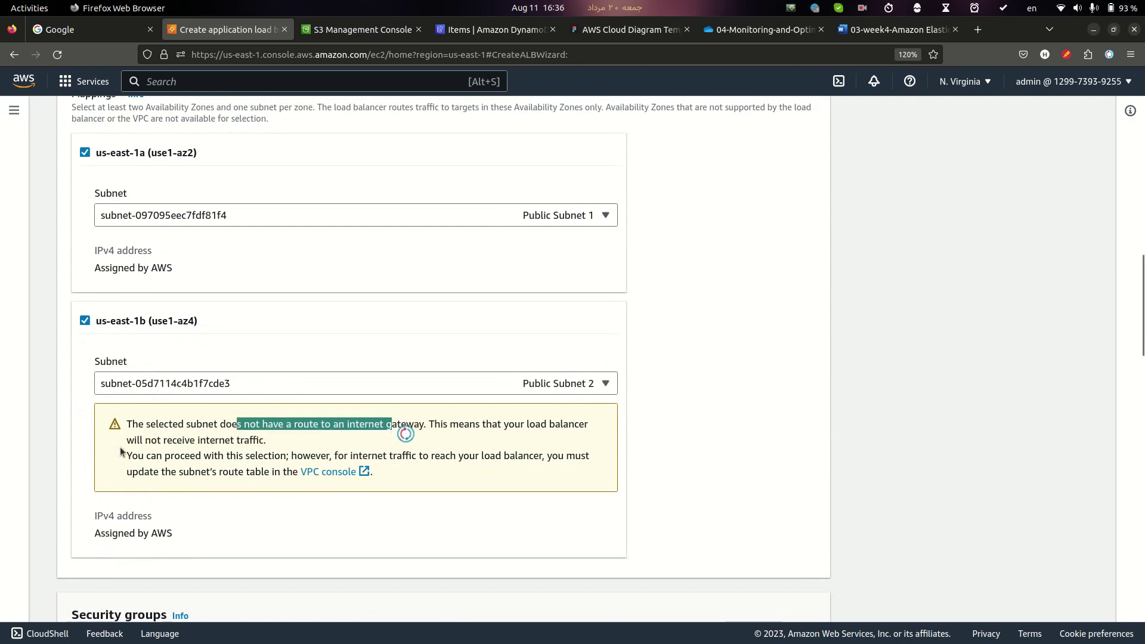
{"action": "left_click_drag", "start_coordinate": [164, 427], "coordinate": [420, 425]}
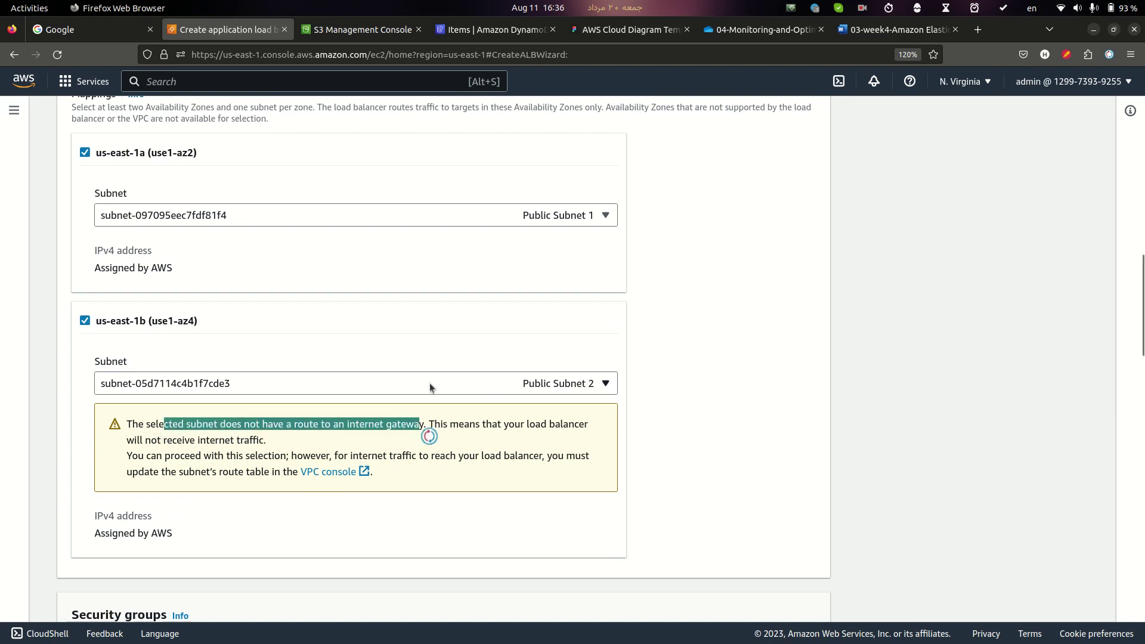
{"action": "left_click", "coordinate": [101, 320]}
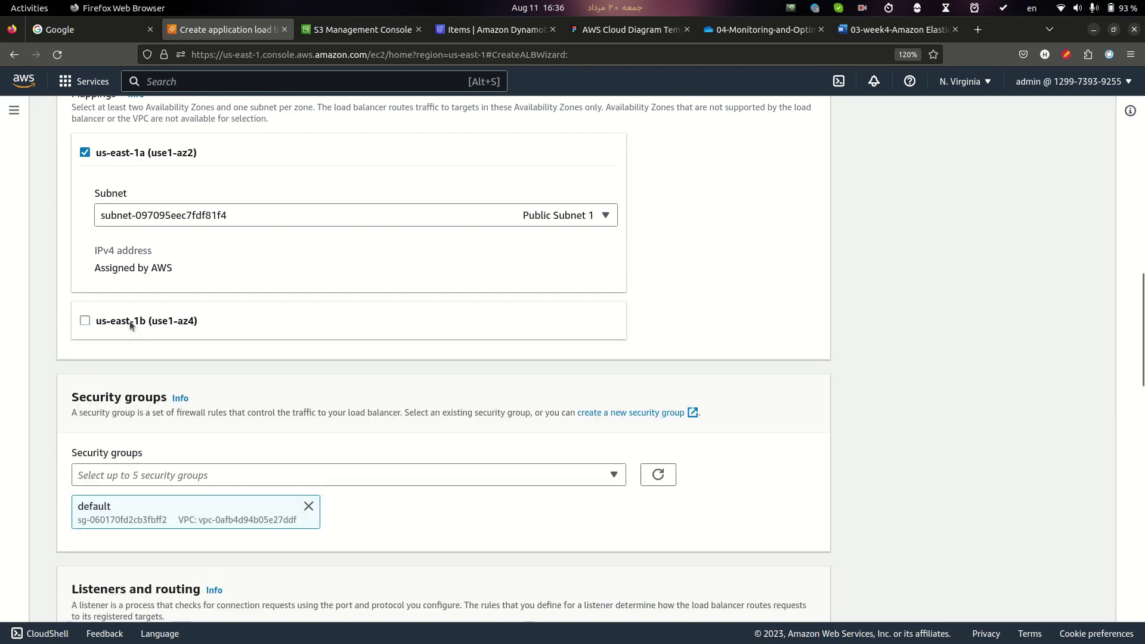
Switch to the S3 console page, search the AWS services for vpc, and open the VPC console
{"action": "left_click", "coordinate": [343, 30]}
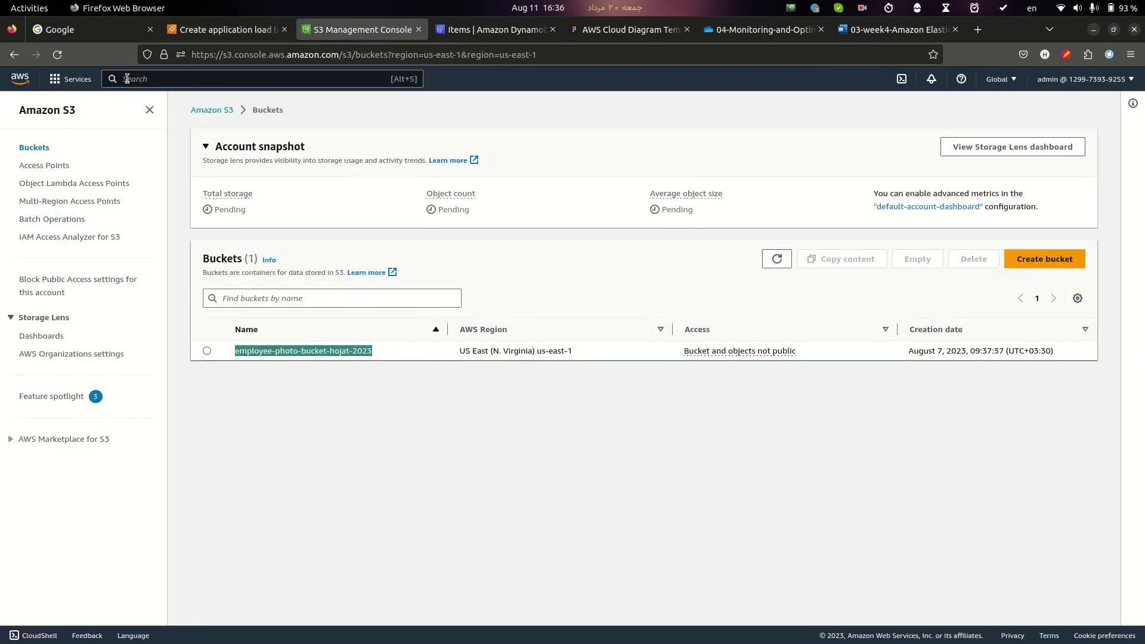
{"action": "left_click", "coordinate": [156, 79]}
{"action": "type", "text": "vic"}
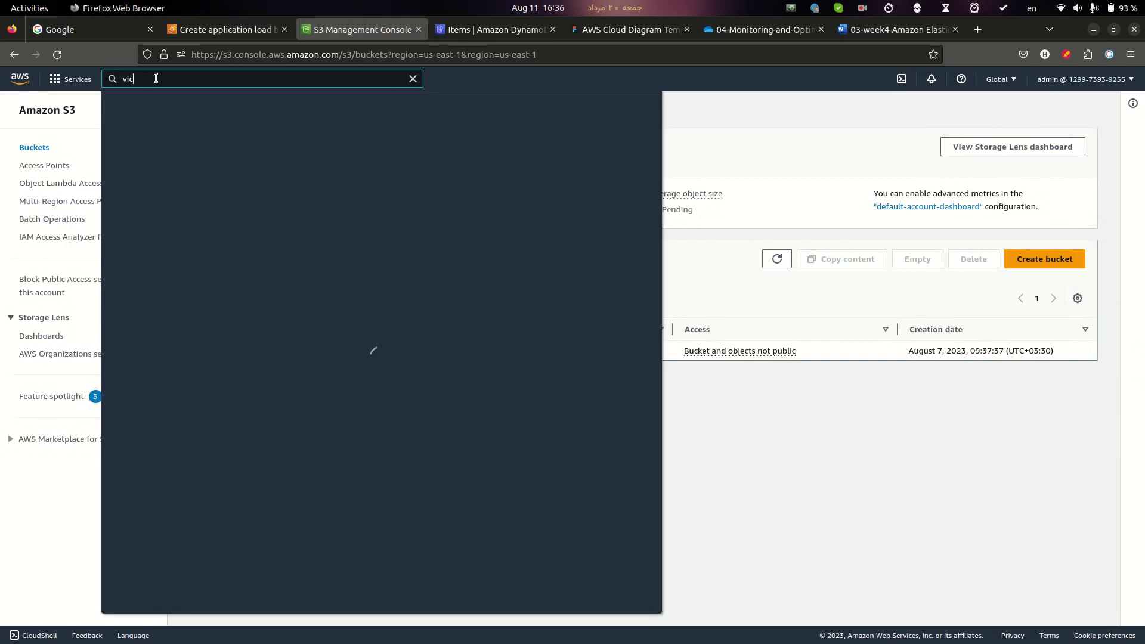
{"action": "key", "text": "BackSpace"}
{"action": "key", "text": "BackSpace"}
{"action": "key", "text": "BackSpace"}
{"action": "type", "text": "vpc"}
{"action": "left_click", "coordinate": [295, 197]}
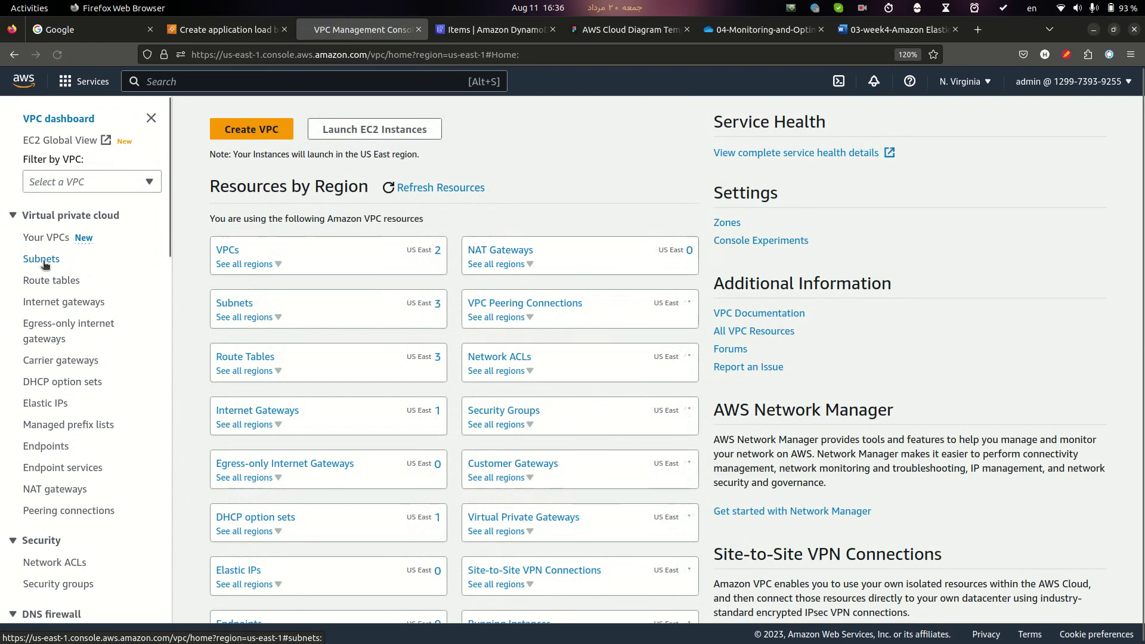
View the subnets list, then open the subnet associations of the app-routetable-public route table
{"action": "left_click", "coordinate": [42, 258]}
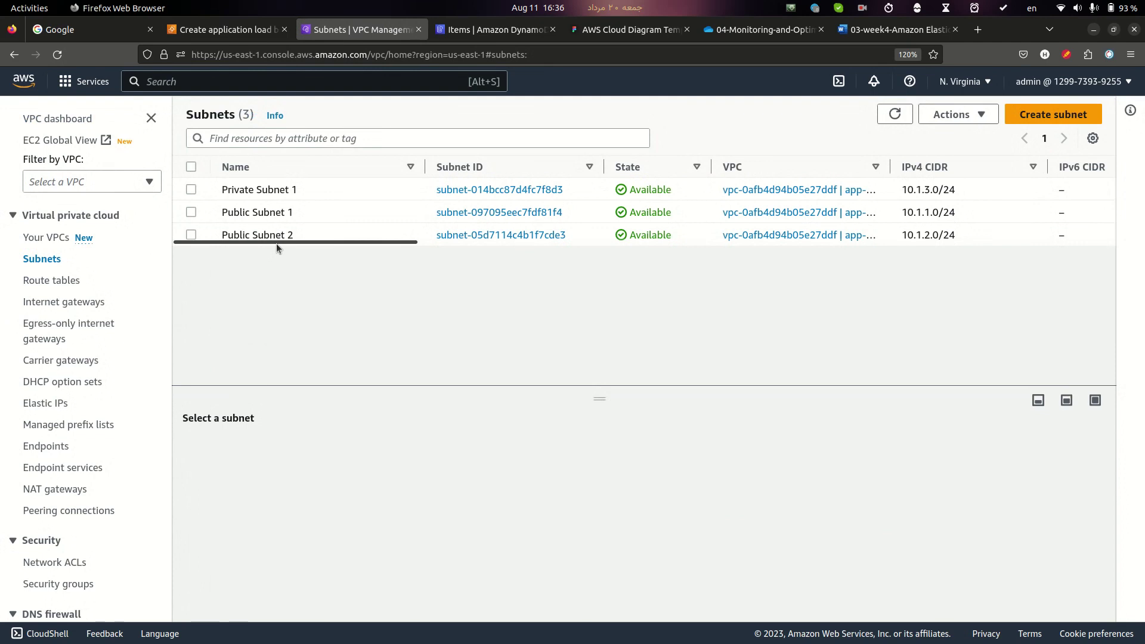
{"action": "left_click", "coordinate": [66, 277]}
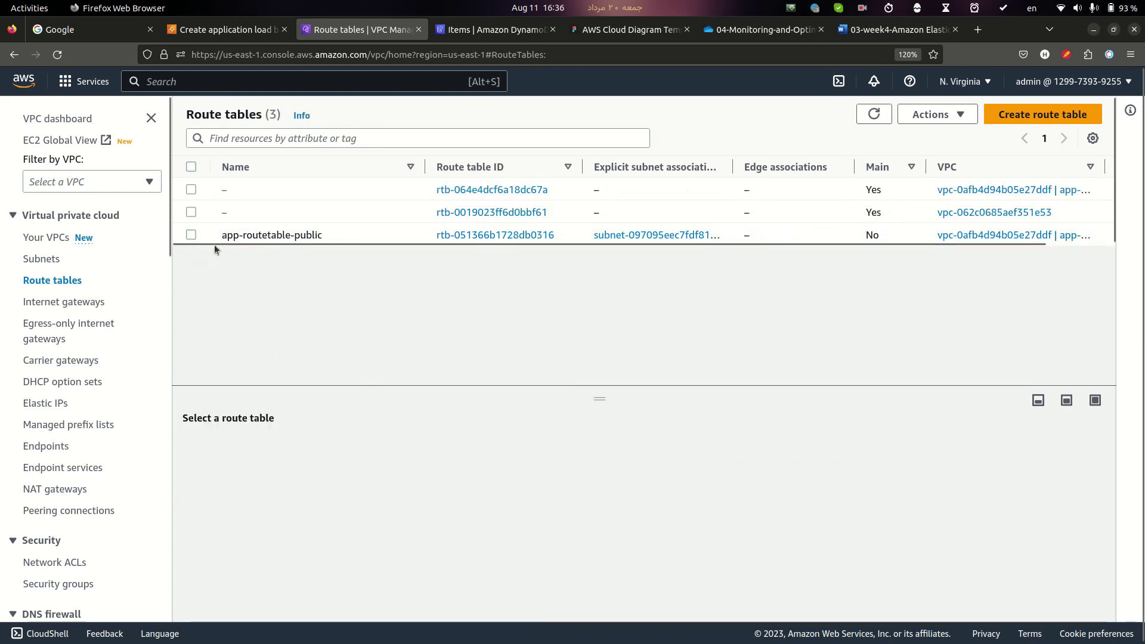
{"action": "left_click", "coordinate": [191, 234]}
{"action": "left_click", "coordinate": [275, 445]}
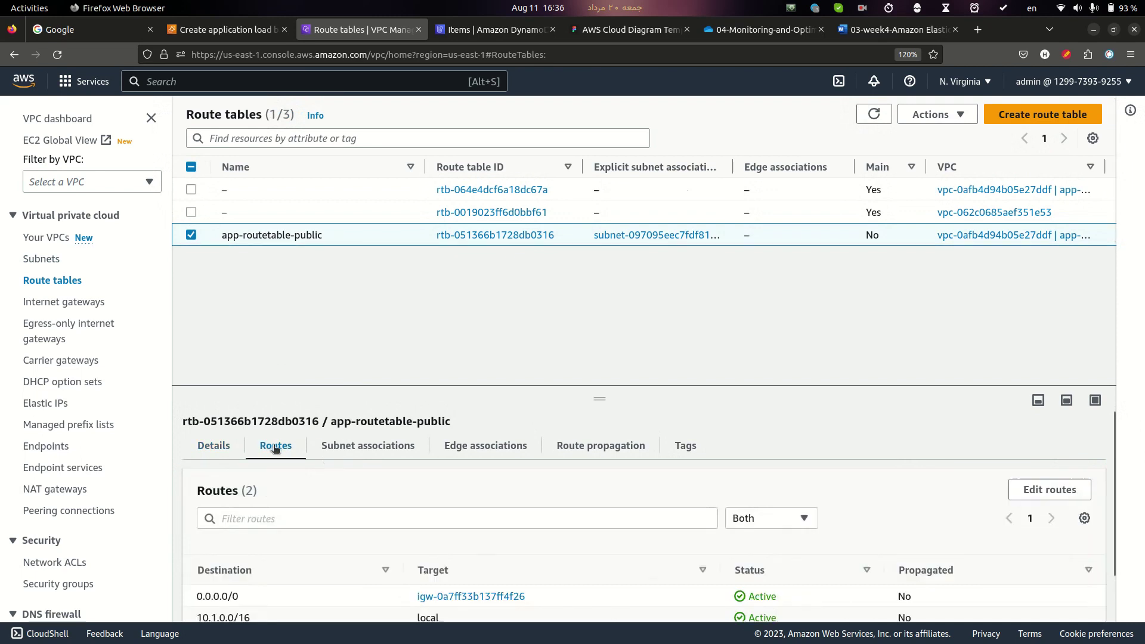
{"action": "left_click", "coordinate": [357, 447]}
{"action": "scroll", "coordinate": [374, 513], "scroll_direction": "down", "scroll_amount": 3}
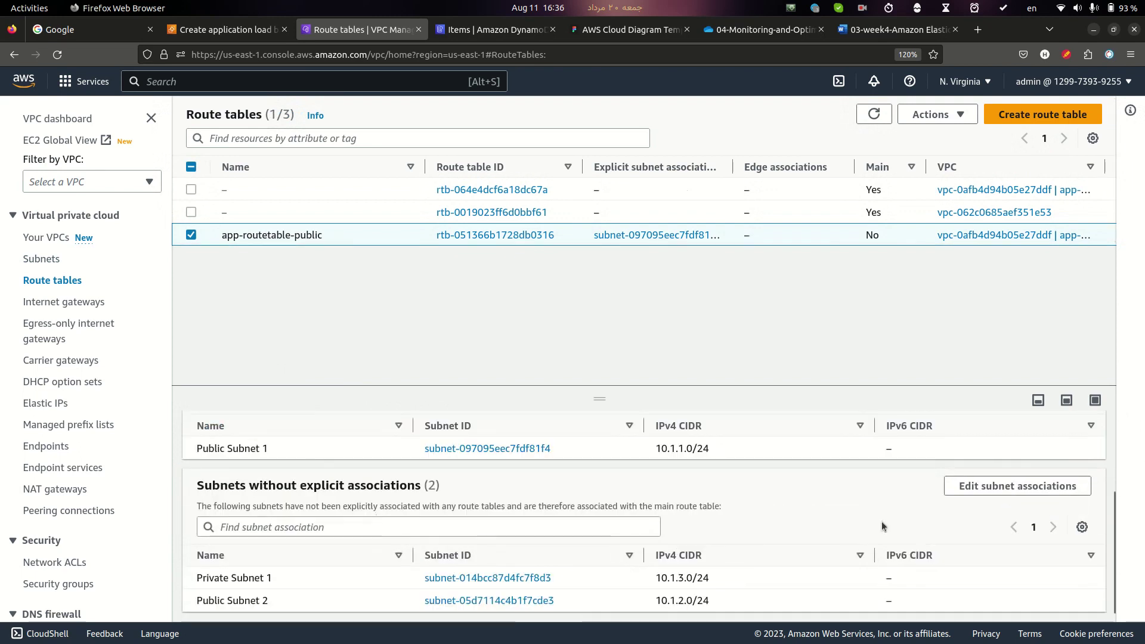
Add Public Subnet 2 to the subnet associations of app-routetable-public and save them
{"action": "left_click", "coordinate": [1017, 486]}
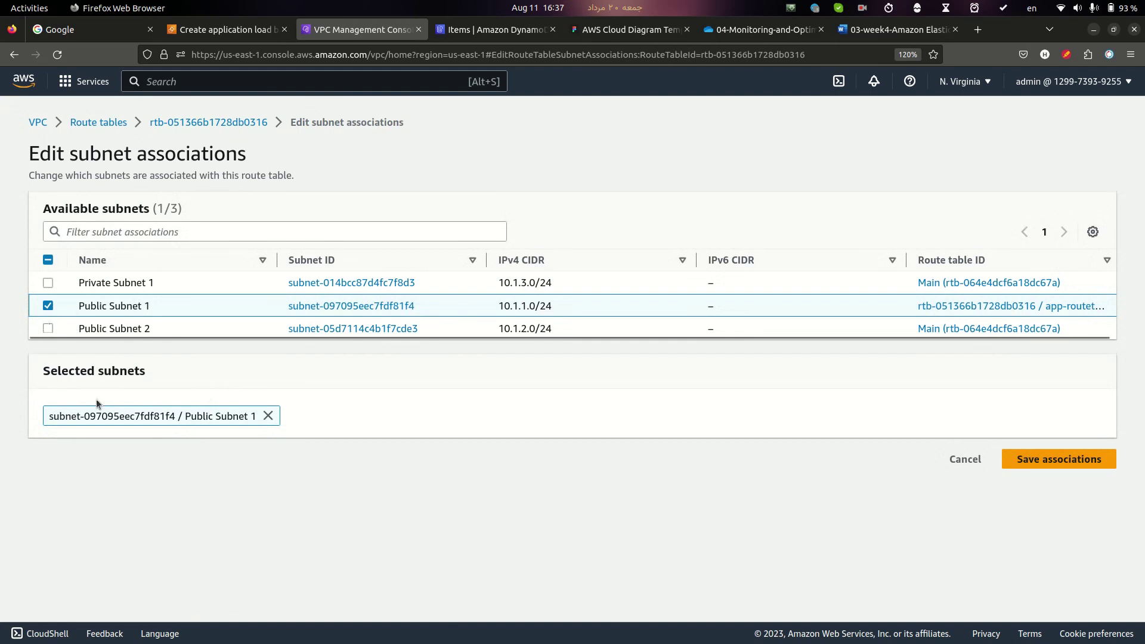
{"action": "left_click", "coordinate": [48, 328]}
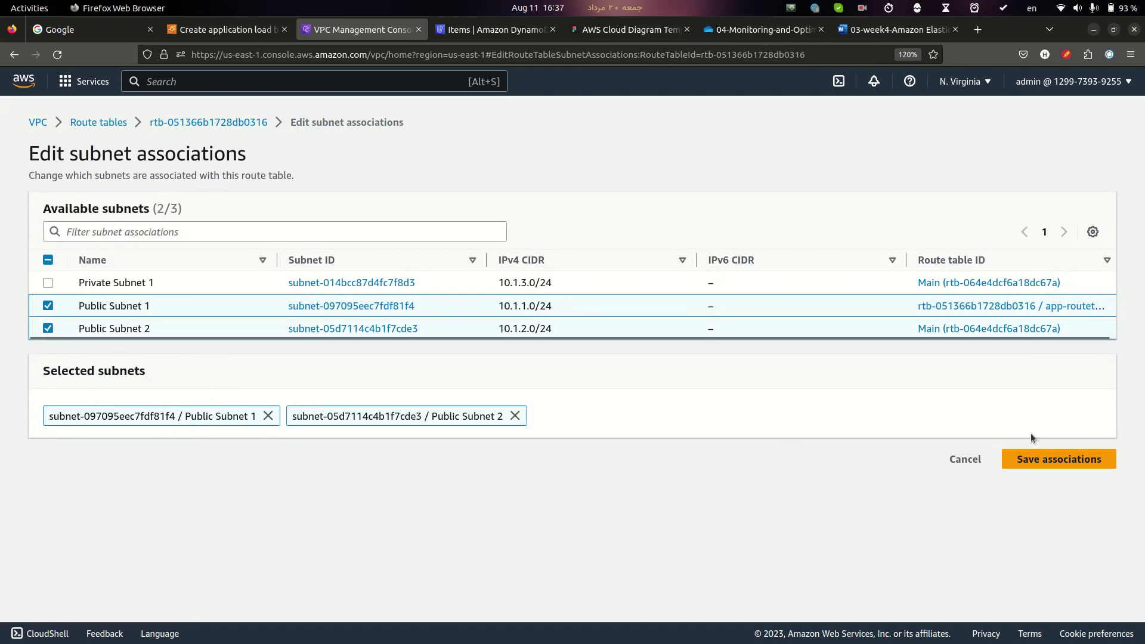
{"action": "left_click", "coordinate": [1061, 457]}
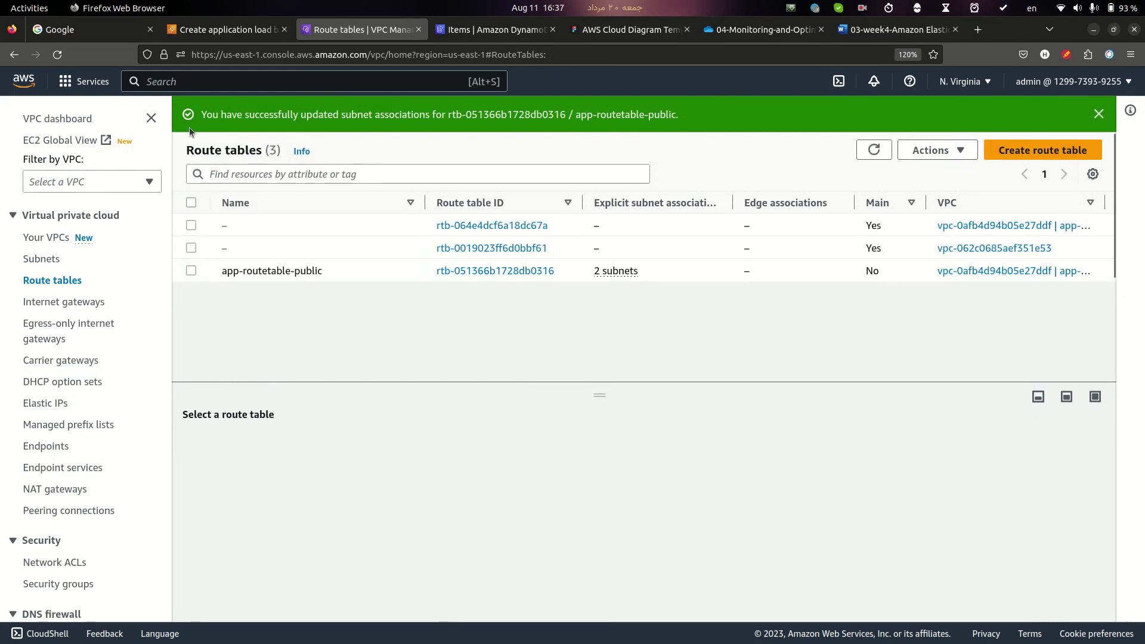
Return to the load balancer form and enable the us-east-1b (use1-az4) mapping with Public Subnet 2
{"action": "left_click", "coordinate": [214, 25]}
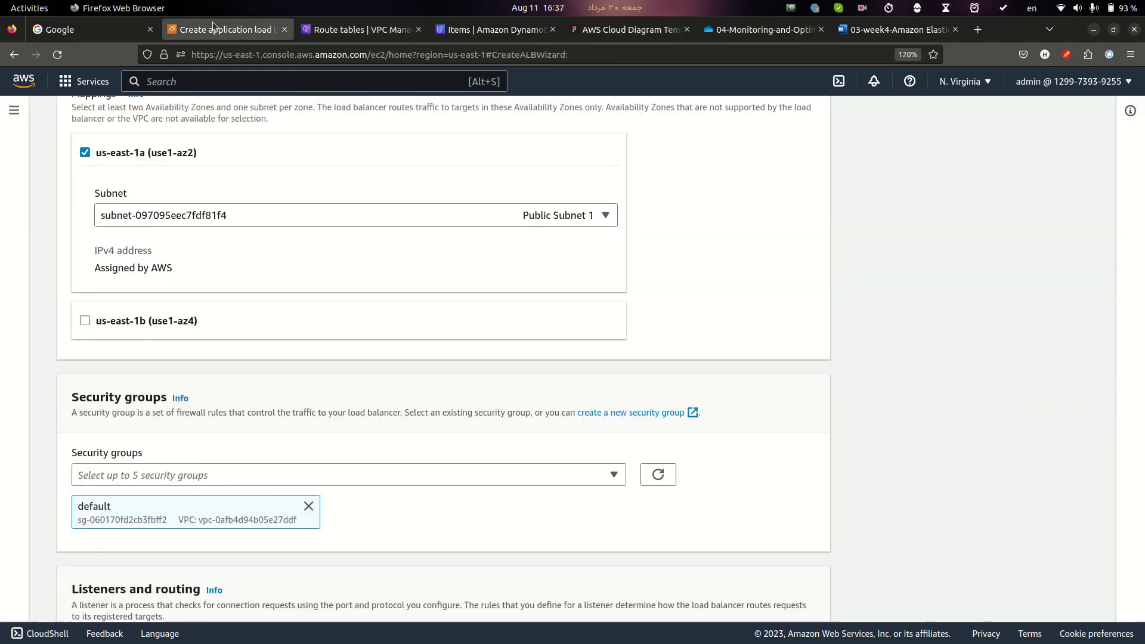
{"action": "left_click", "coordinate": [90, 324]}
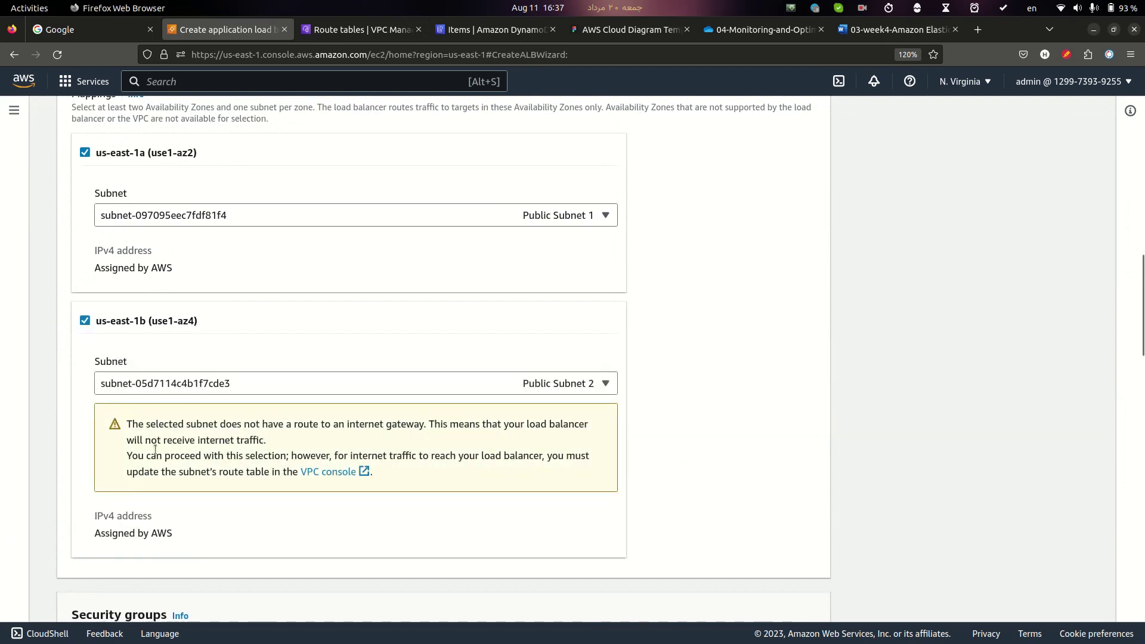
{"action": "left_click", "coordinate": [468, 388]}
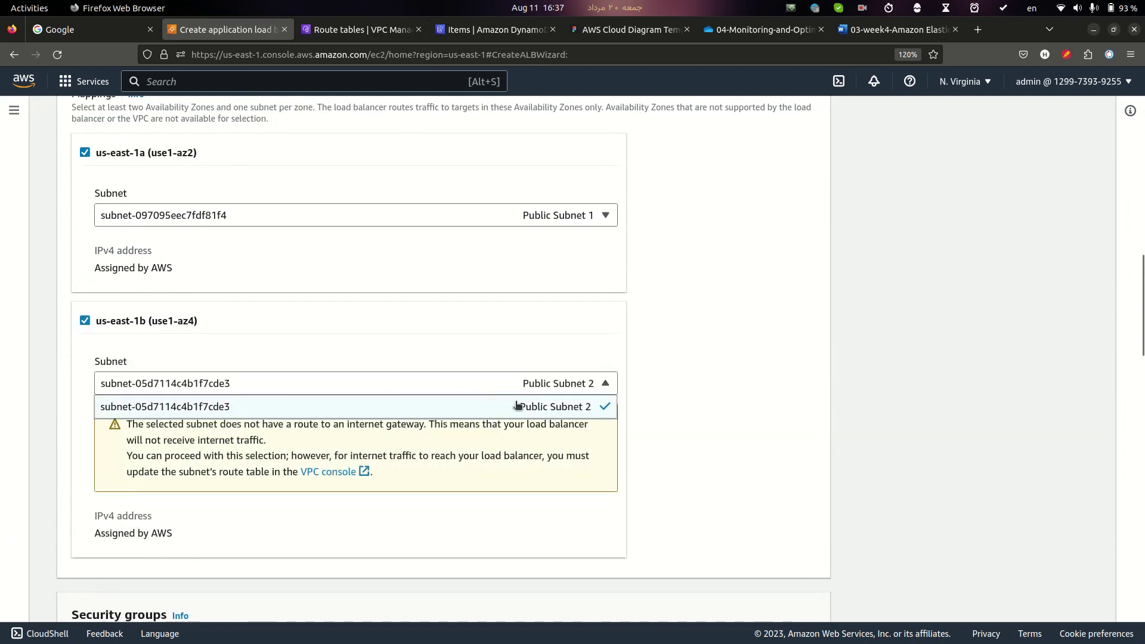
{"action": "left_click", "coordinate": [495, 412]}
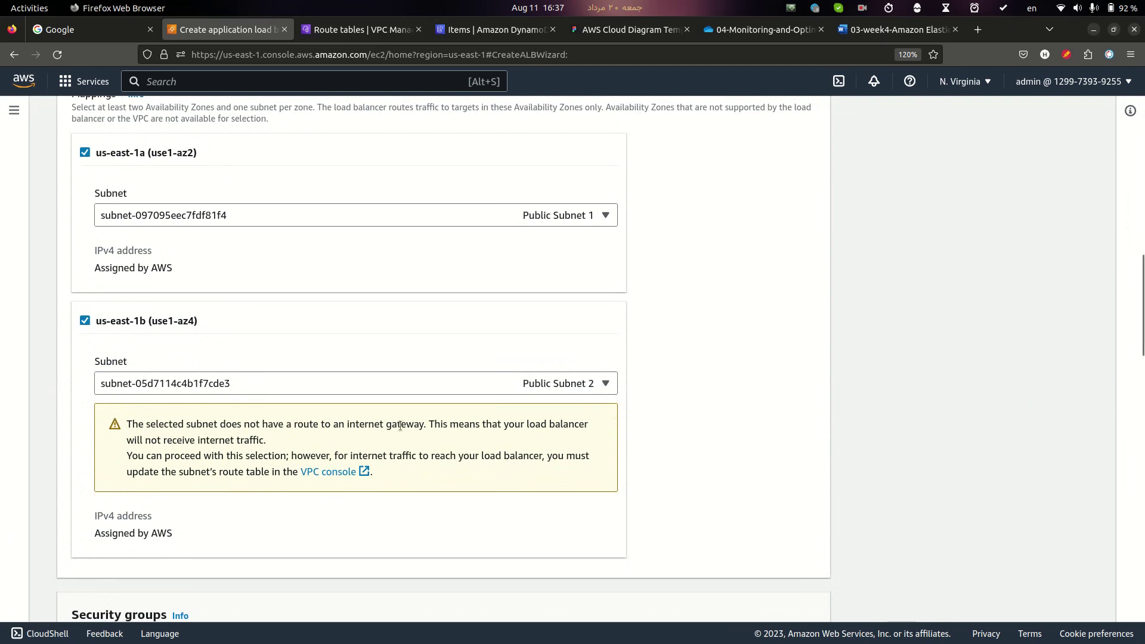
Reread the us-east-1b subnet's warning about internet traffic, highlighting its text, and go back to the VPC selection
{"action": "left_click_drag", "start_coordinate": [419, 425], "coordinate": [464, 426]}
{"action": "left_click_drag", "start_coordinate": [165, 440], "coordinate": [245, 441]}
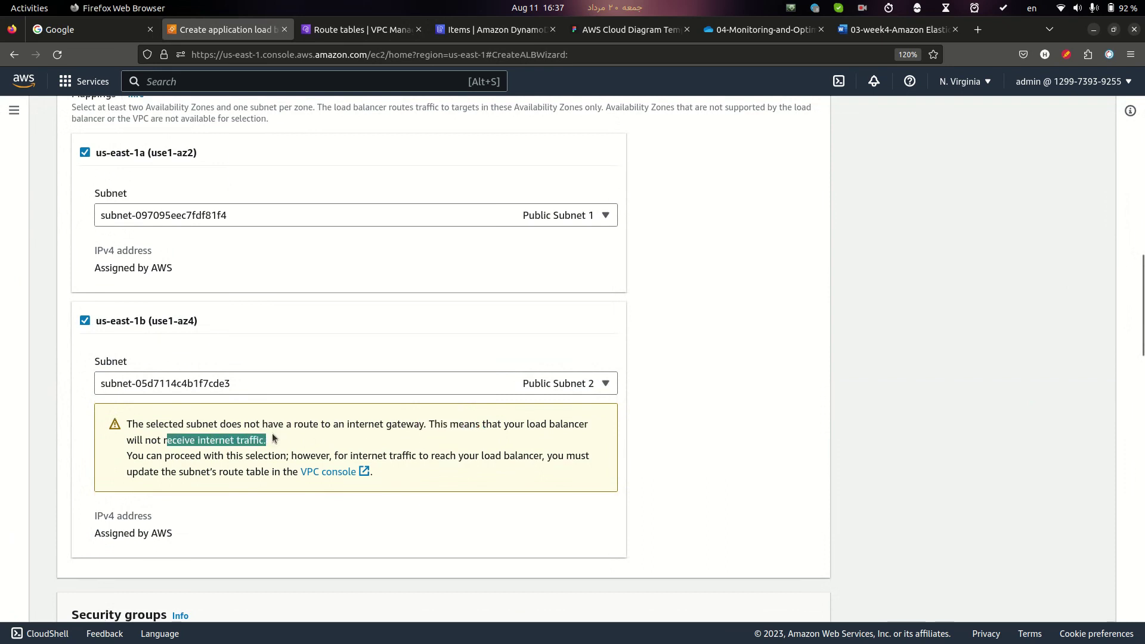
{"action": "scroll", "coordinate": [289, 360], "scroll_direction": "up", "scroll_amount": 2}
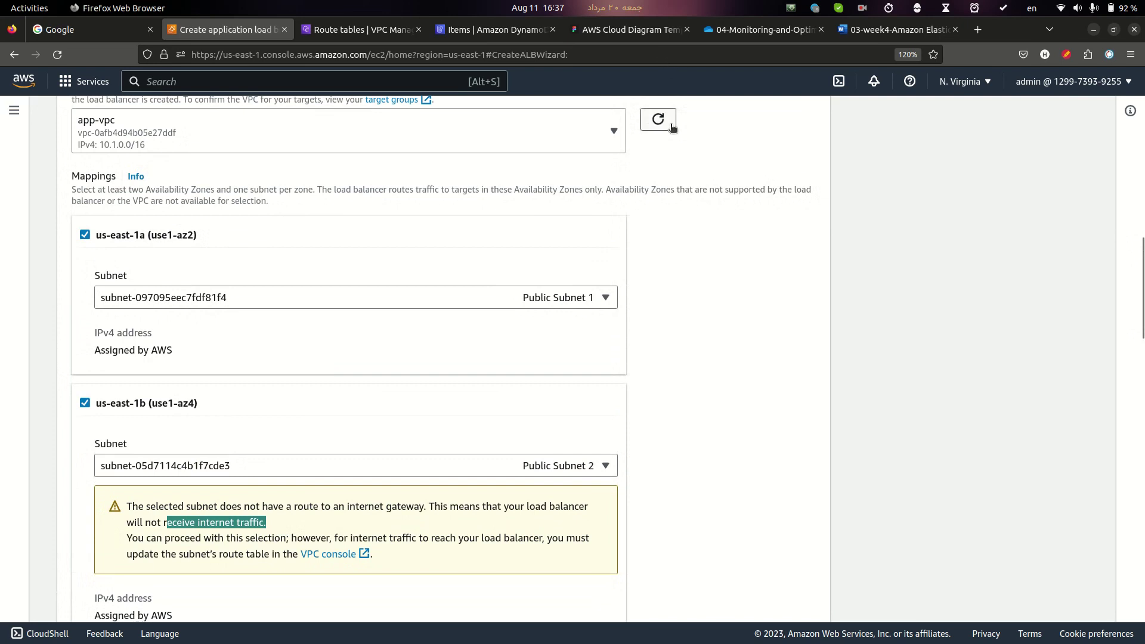
Refresh the list of VPCs in the network mapping, recheck the us-east-1b subnet warning and clear the us-east-1b mapping
{"action": "scroll", "coordinate": [302, 245], "scroll_direction": "up", "scroll_amount": 10}
{"action": "scroll", "coordinate": [378, 355], "scroll_direction": "down", "scroll_amount": 8}
{"action": "left_click", "coordinate": [659, 284]}
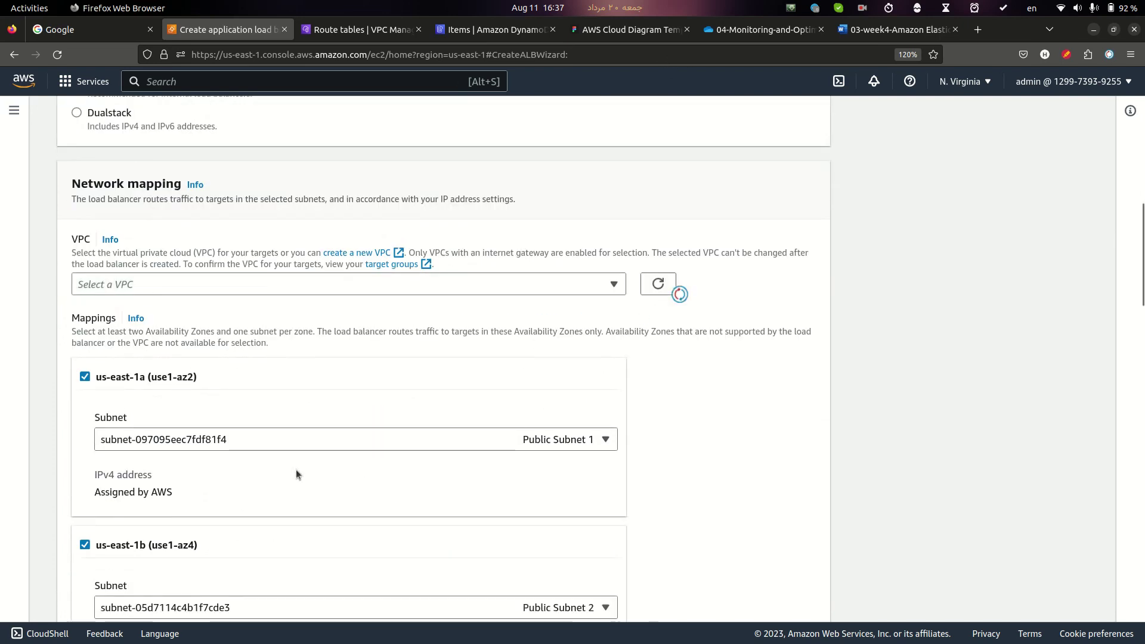
{"action": "scroll", "coordinate": [359, 453], "scroll_direction": "down", "scroll_amount": 6}
{"action": "scroll", "coordinate": [359, 453], "scroll_direction": "up", "scroll_amount": 3}
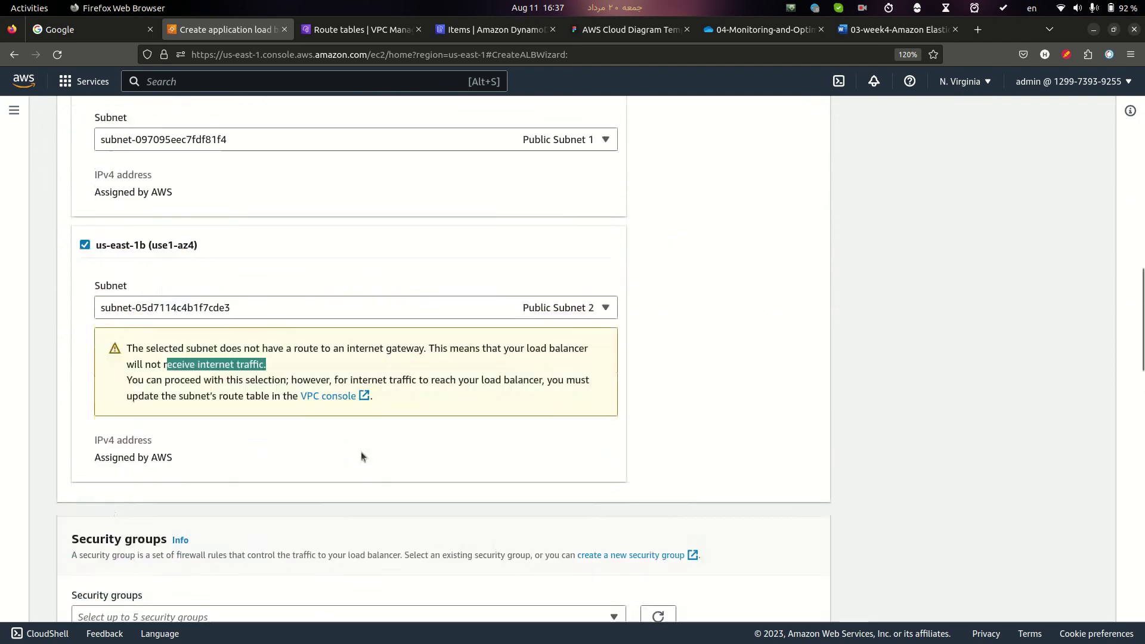
{"action": "left_click", "coordinate": [260, 365]}
{"action": "left_click", "coordinate": [132, 298]}
{"action": "left_click", "coordinate": [133, 298]}
{"action": "left_click", "coordinate": [132, 298]}
{"action": "scroll", "coordinate": [133, 298], "scroll_direction": "up", "scroll_amount": 2}
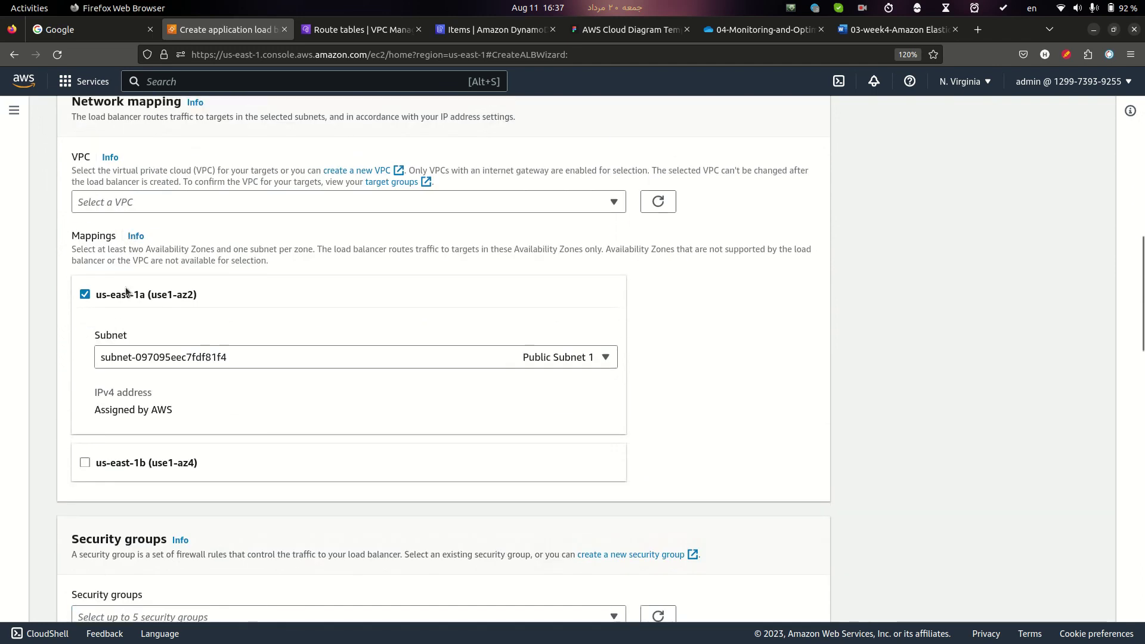
Select app-vpc as the VPC again and enable the us-east-1a (use1-az2) mapping with Public Subnet 1
{"action": "scroll", "coordinate": [419, 275], "scroll_direction": "up", "scroll_amount": 3}
{"action": "left_click", "coordinate": [569, 367]}
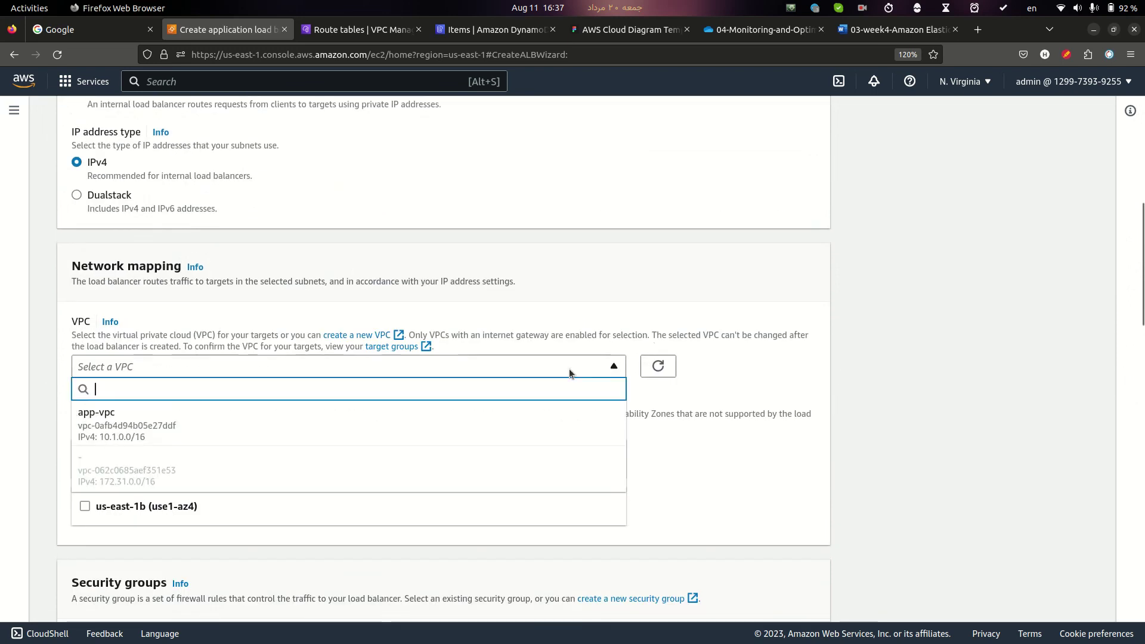
{"action": "left_click", "coordinate": [268, 420]}
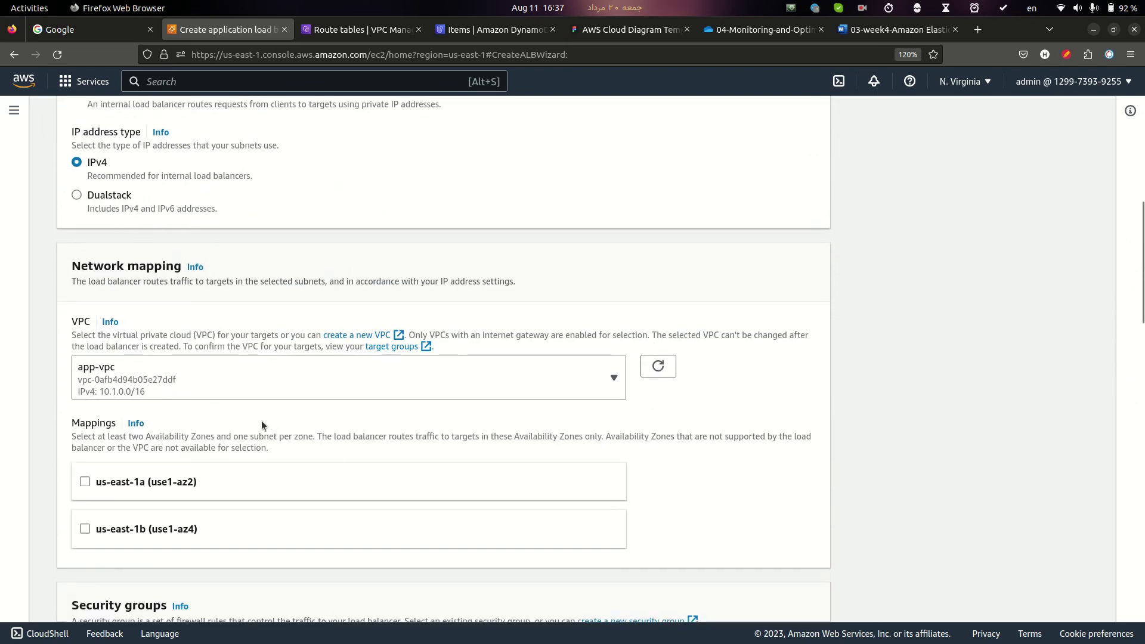
{"action": "scroll", "coordinate": [189, 404], "scroll_direction": "down", "scroll_amount": 3}
{"action": "left_click", "coordinate": [129, 320]}
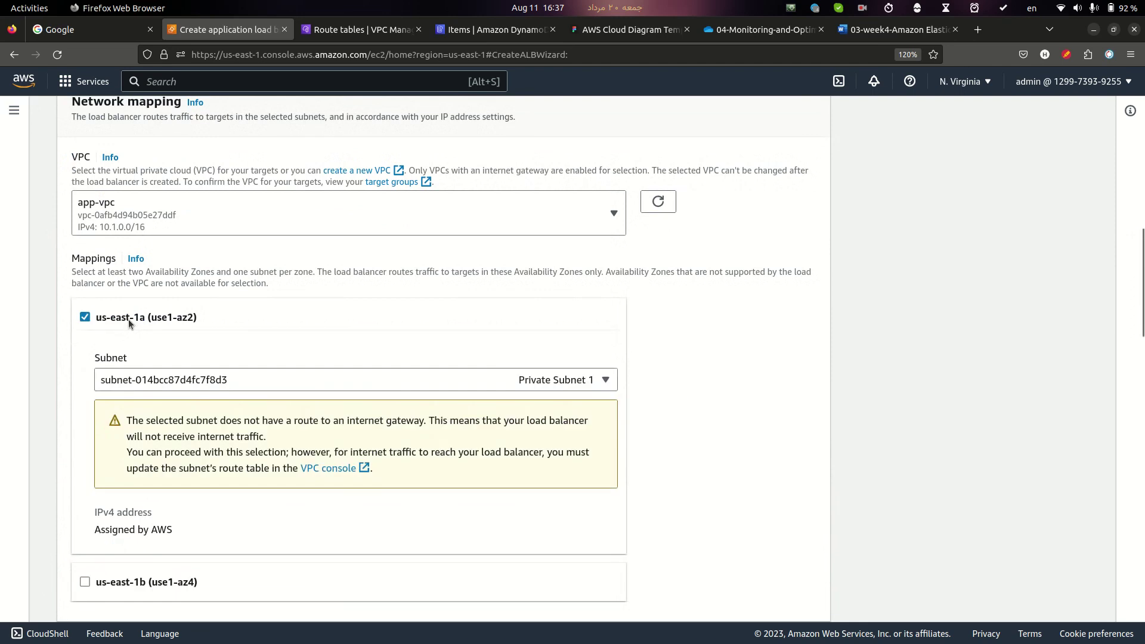
{"action": "left_click", "coordinate": [281, 381]}
{"action": "left_click", "coordinate": [365, 423]}
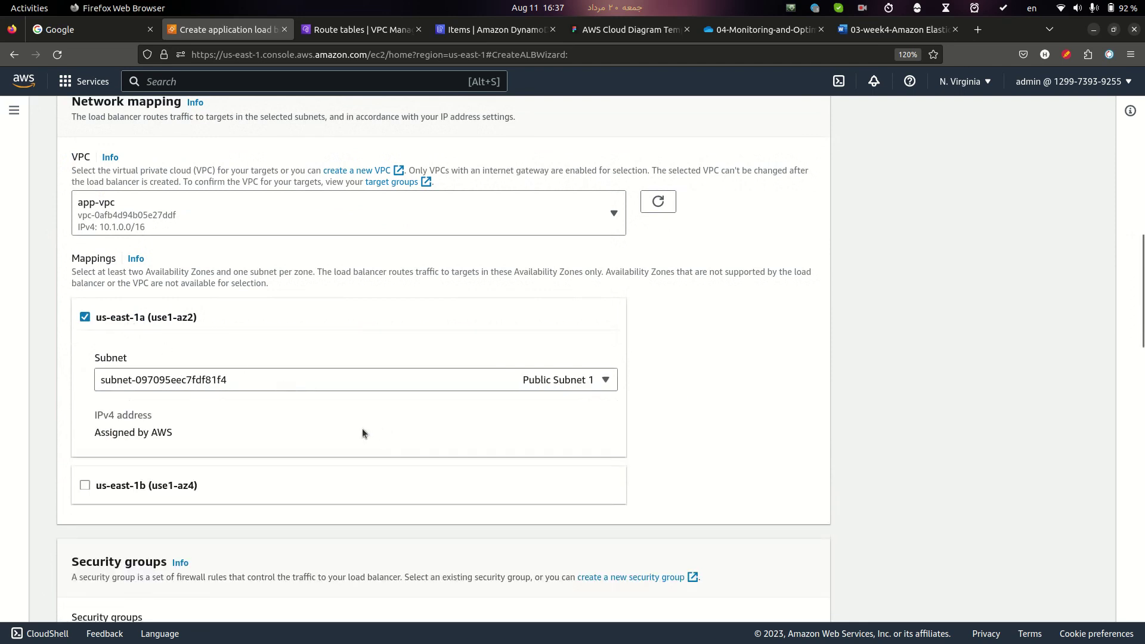
Enable the us-east-1b (use1-az4) mapping with Public Subnet 2
{"action": "left_click", "coordinate": [201, 477]}
{"action": "scroll", "coordinate": [294, 378], "scroll_direction": "down", "scroll_amount": 4}
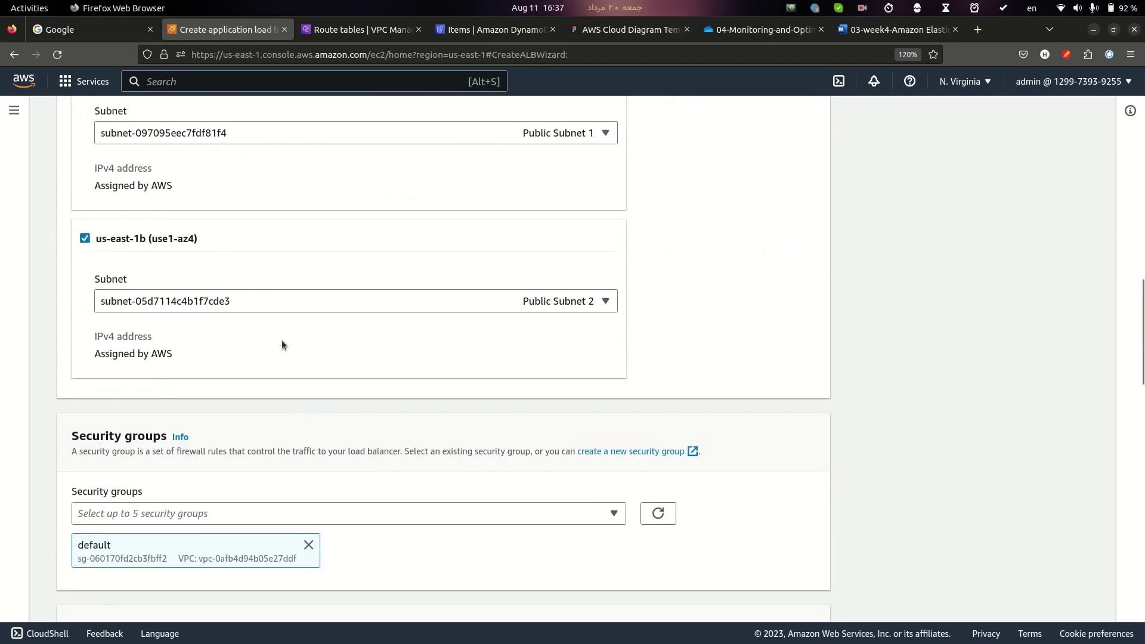
{"action": "left_click", "coordinate": [300, 301]}
{"action": "left_click", "coordinate": [437, 325]}
Switch to the GitHub guide in Chrome and read the security group instructions, highlighting the creation, description and inbound rule lines
{"action": "scroll", "coordinate": [245, 479], "scroll_direction": "down", "scroll_amount": 3}
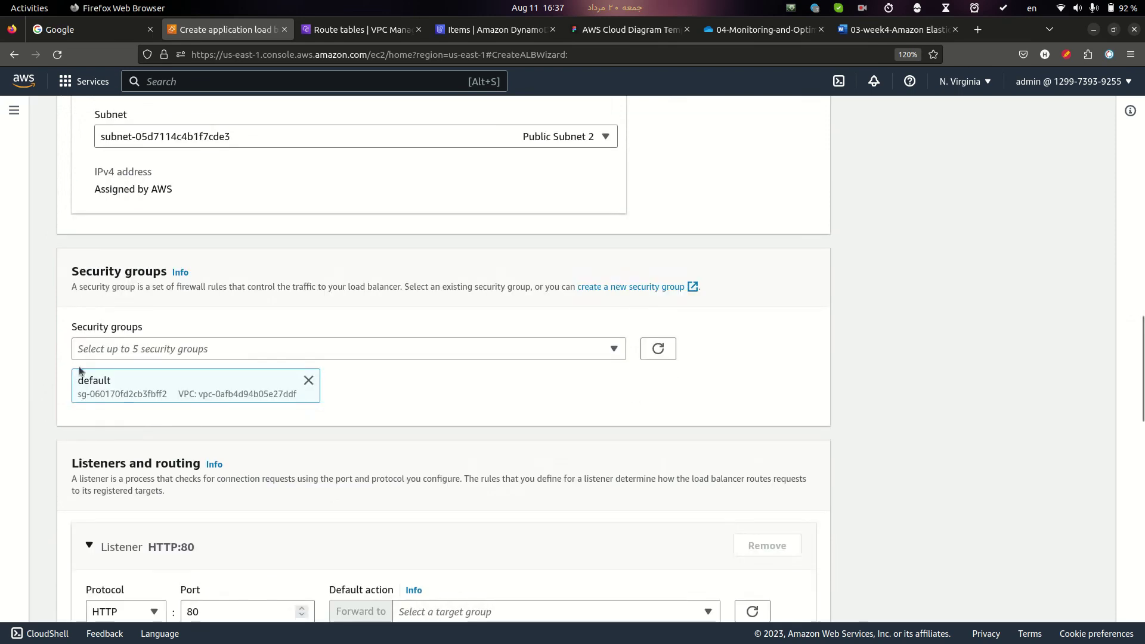
{"action": "key", "text": "alt+Tab"}
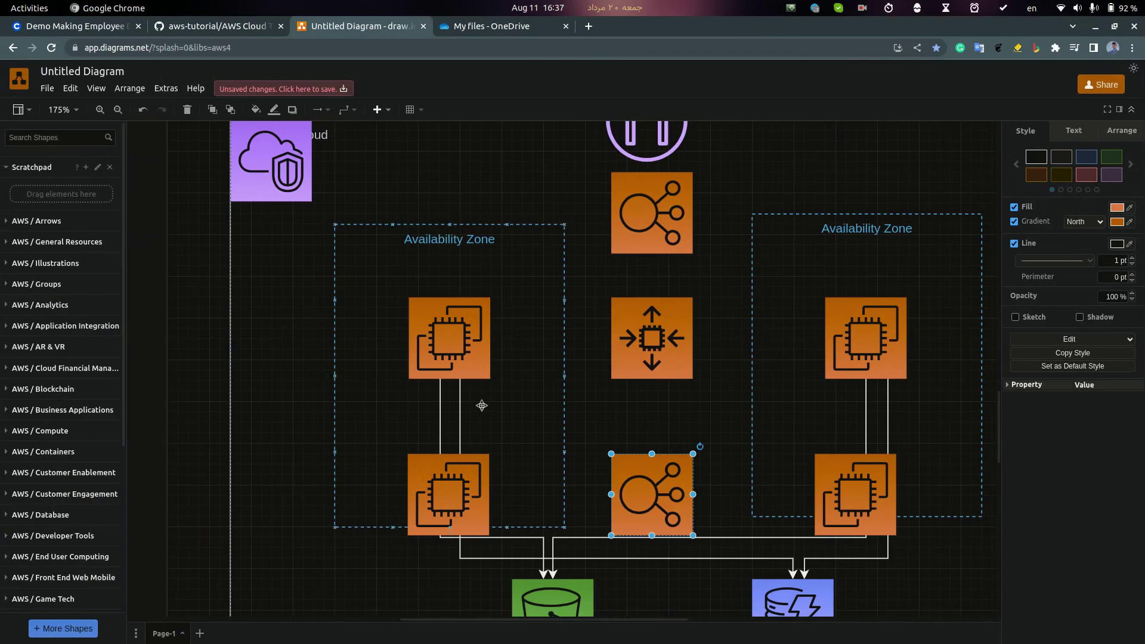
{"action": "left_click", "coordinate": [210, 30]}
{"action": "scroll", "coordinate": [339, 429], "scroll_direction": "down", "scroll_amount": 3}
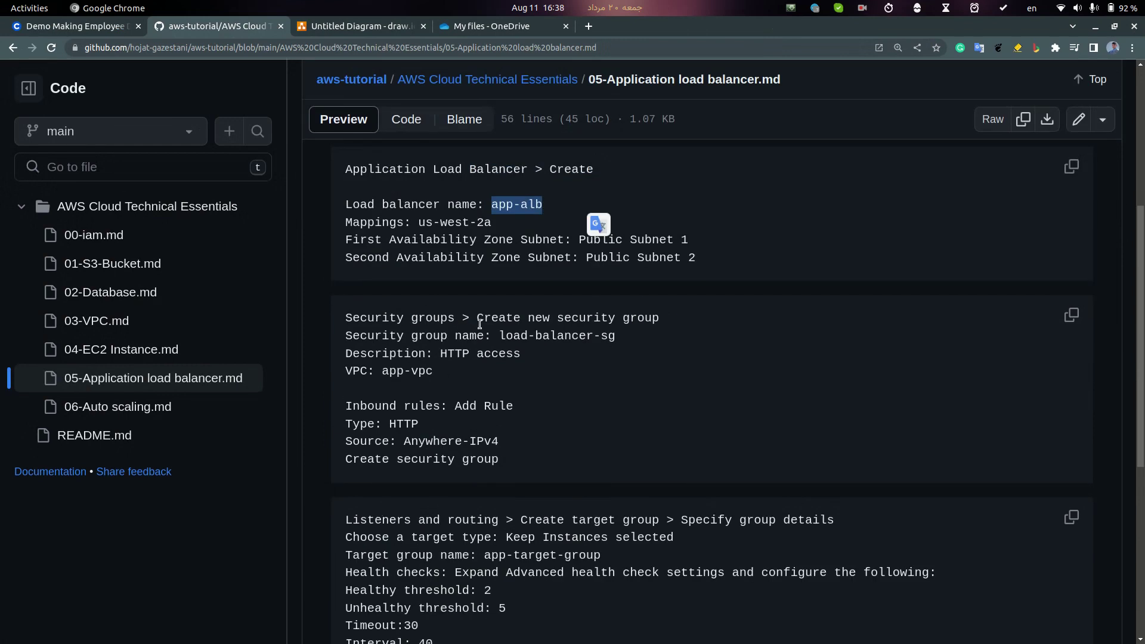
{"action": "left_click_drag", "start_coordinate": [477, 320], "coordinate": [714, 321]}
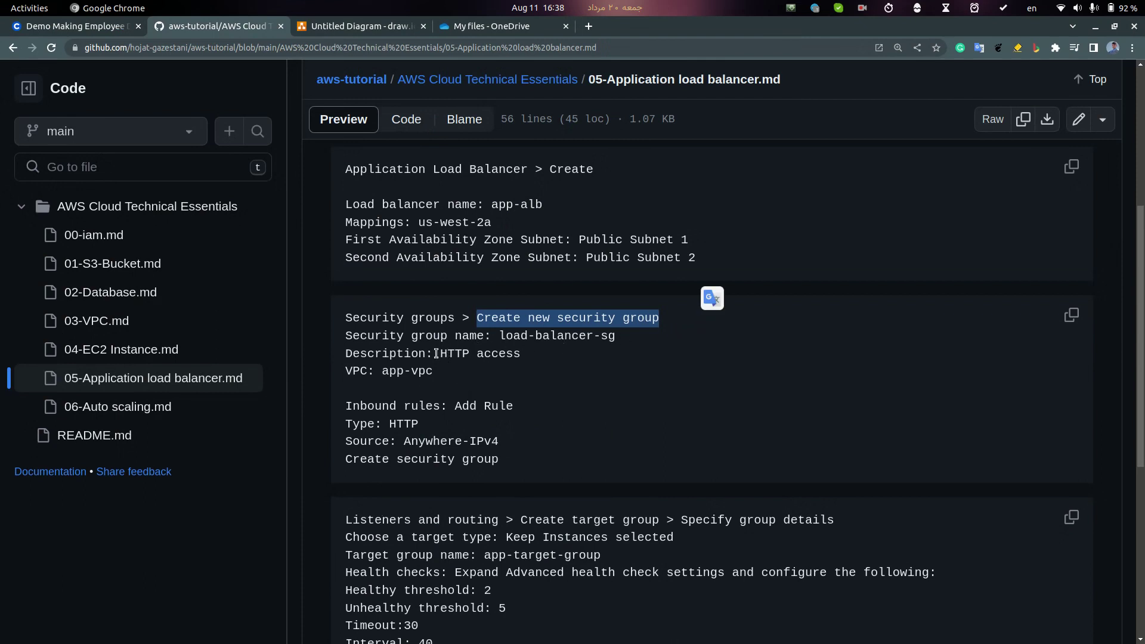
{"action": "left_click_drag", "start_coordinate": [436, 353], "coordinate": [522, 355]}
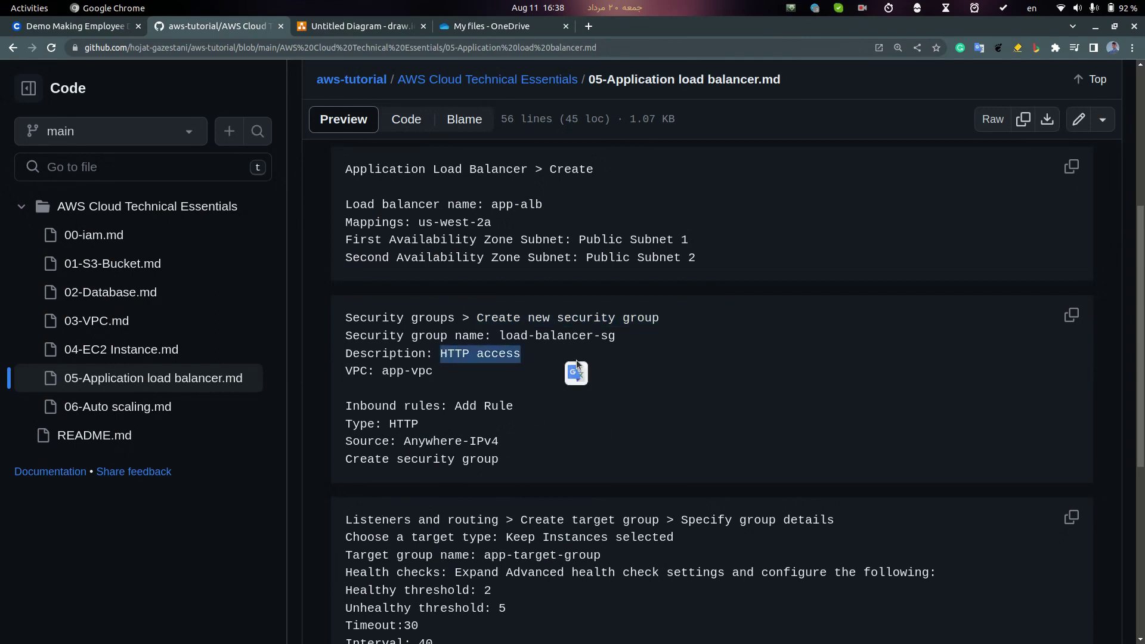
{"action": "left_click_drag", "start_coordinate": [401, 428], "coordinate": [473, 437]}
Return to the load balancer form in Firefox and replace the default security group with app-sg
{"action": "key", "text": "ctrl+alt+Right"}
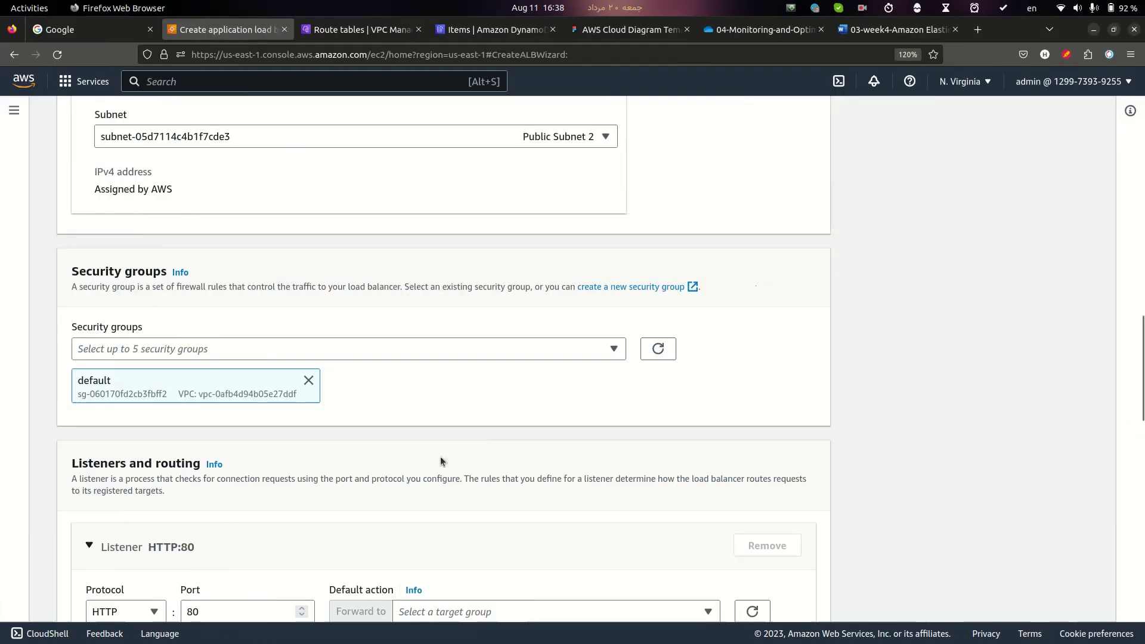
{"action": "left_click", "coordinate": [309, 380]}
{"action": "left_click", "coordinate": [445, 350]}
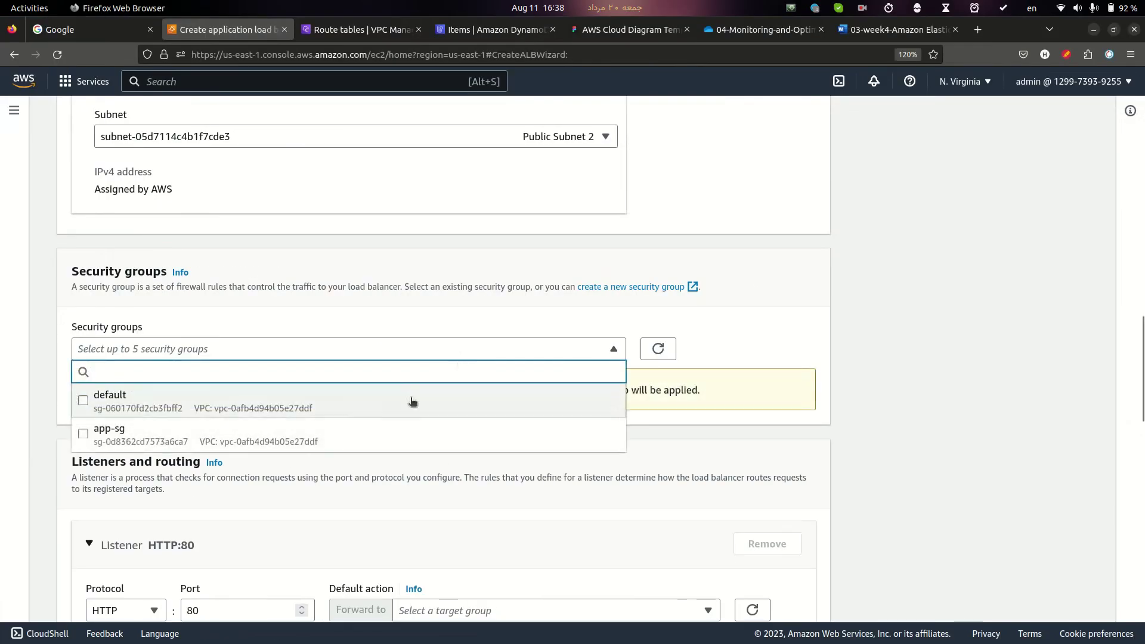
{"action": "left_click", "coordinate": [260, 439]}
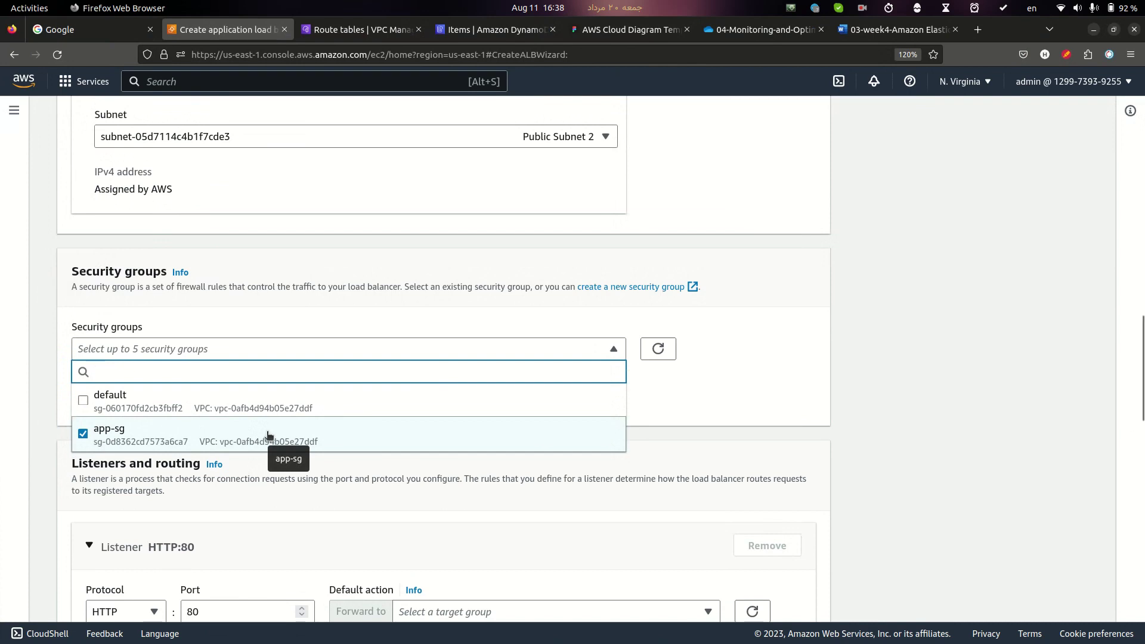
Open the form for creating a new security group in its own browser tab and check its VPC field
{"action": "left_click", "coordinate": [614, 290]}
{"action": "left_click", "coordinate": [333, 41]}
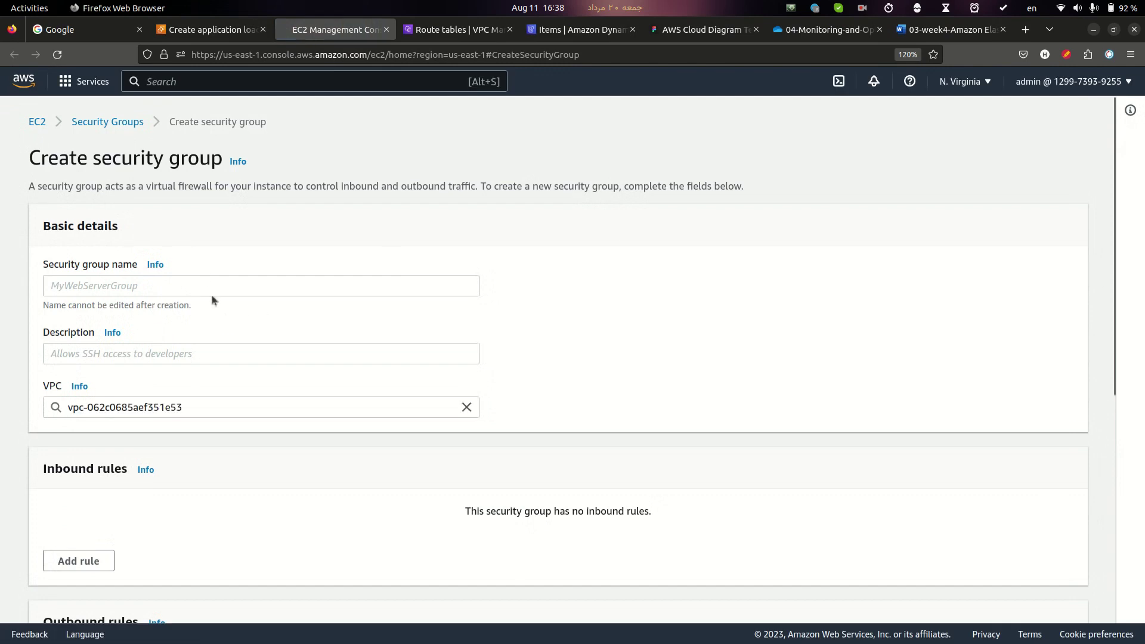
{"action": "left_click", "coordinate": [165, 410]}
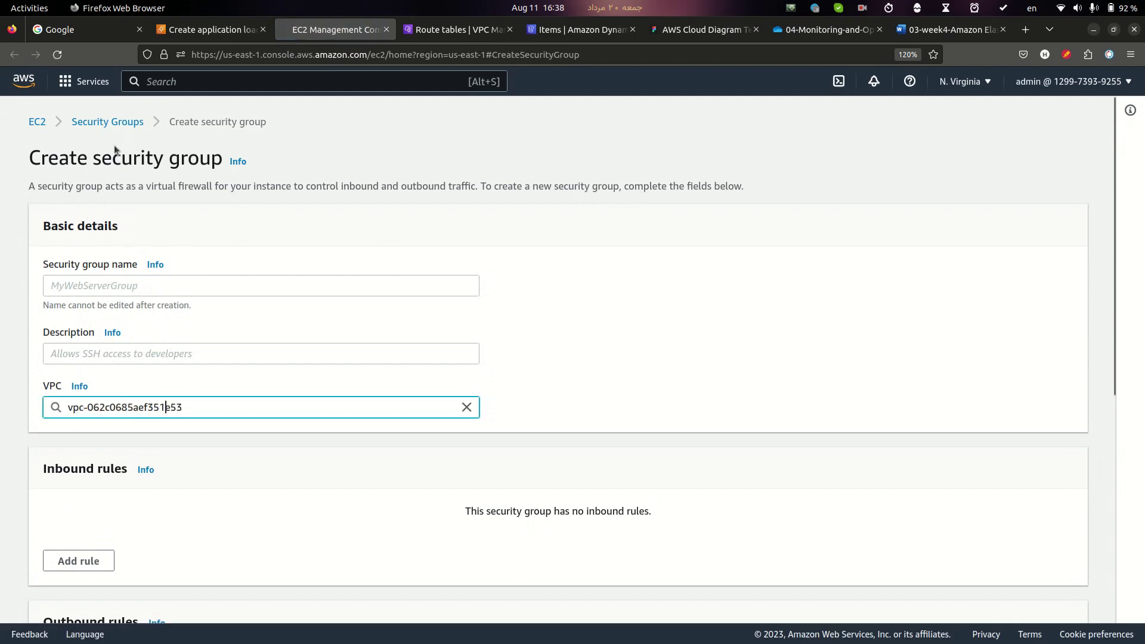
Set the outbound rule of the new security group to type HTTP with destination Anywhere-IPv4
{"action": "scroll", "coordinate": [114, 145], "scroll_direction": "down", "scroll_amount": 5}
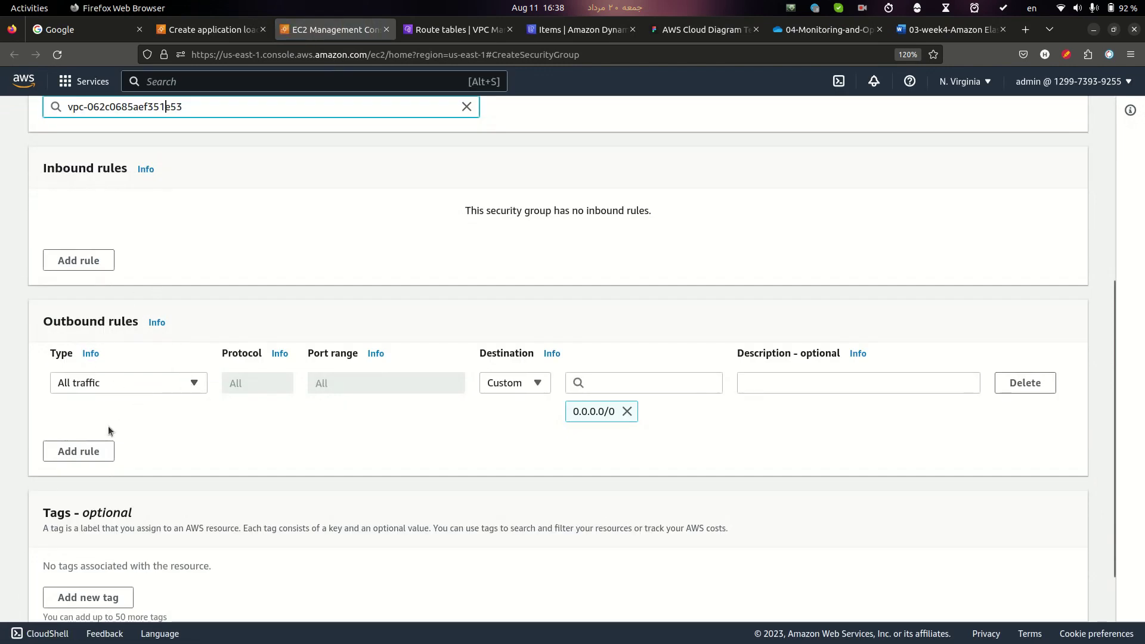
{"action": "left_click", "coordinate": [137, 385]}
{"action": "scroll", "coordinate": [107, 310], "scroll_direction": "down", "scroll_amount": 3}
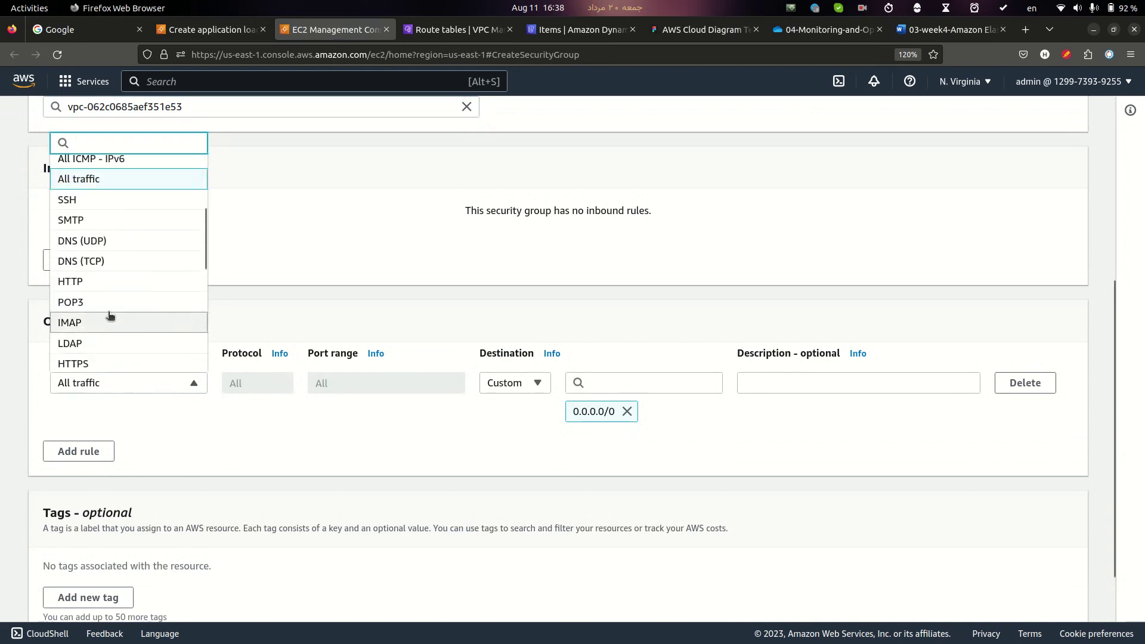
{"action": "scroll", "coordinate": [106, 251], "scroll_direction": "down", "scroll_amount": 3}
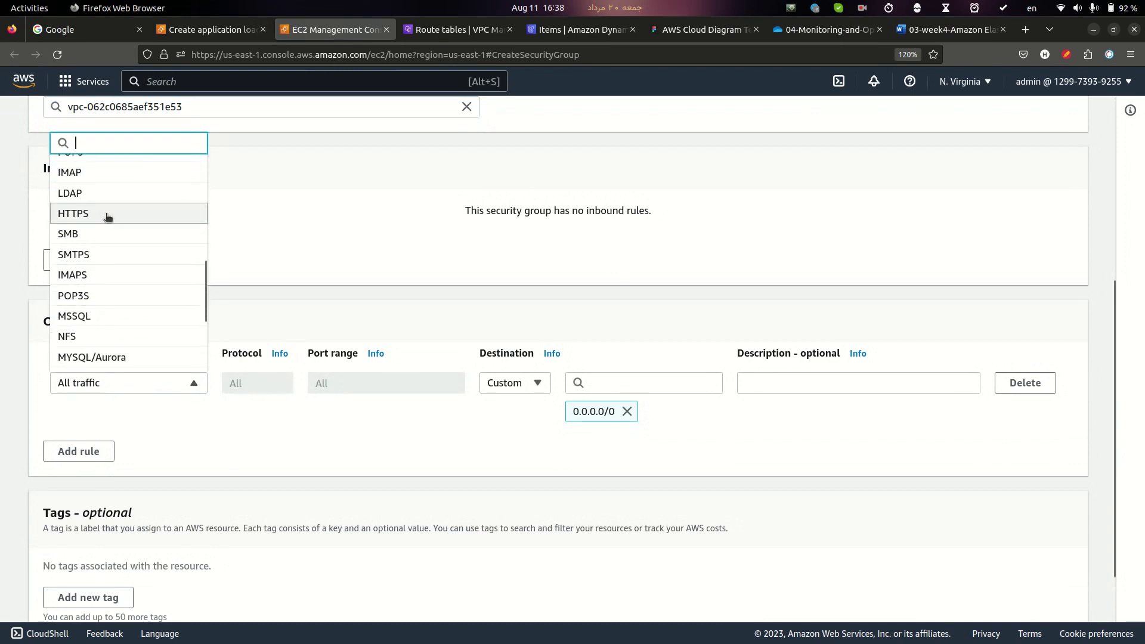
{"action": "scroll", "coordinate": [105, 223], "scroll_direction": "up", "scroll_amount": 2}
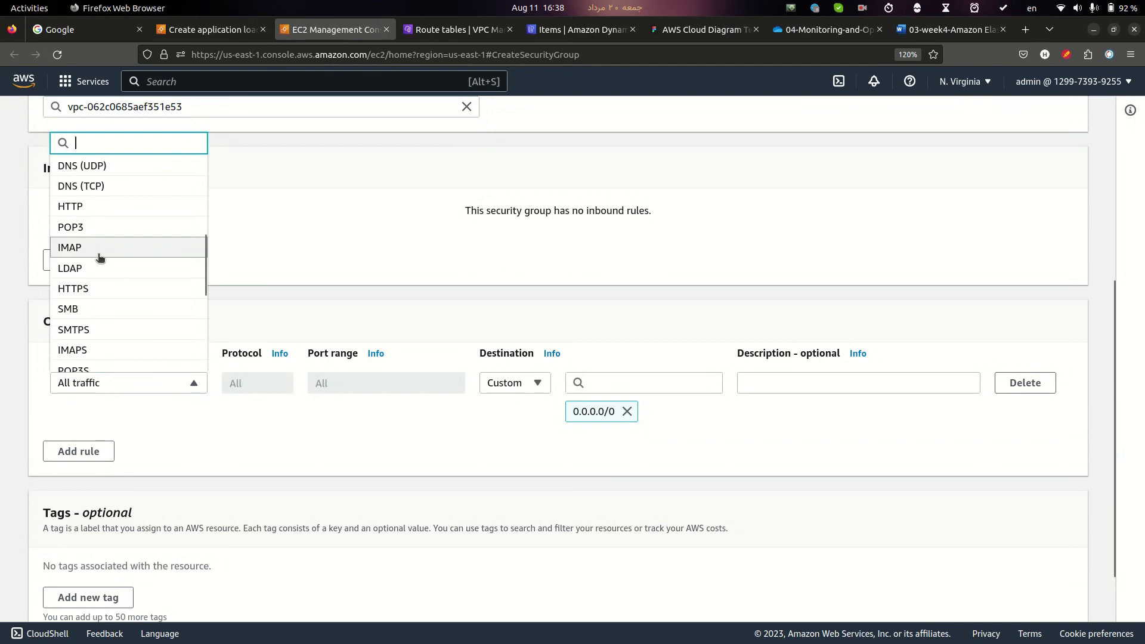
{"action": "scroll", "coordinate": [105, 273], "scroll_direction": "up", "scroll_amount": 2}
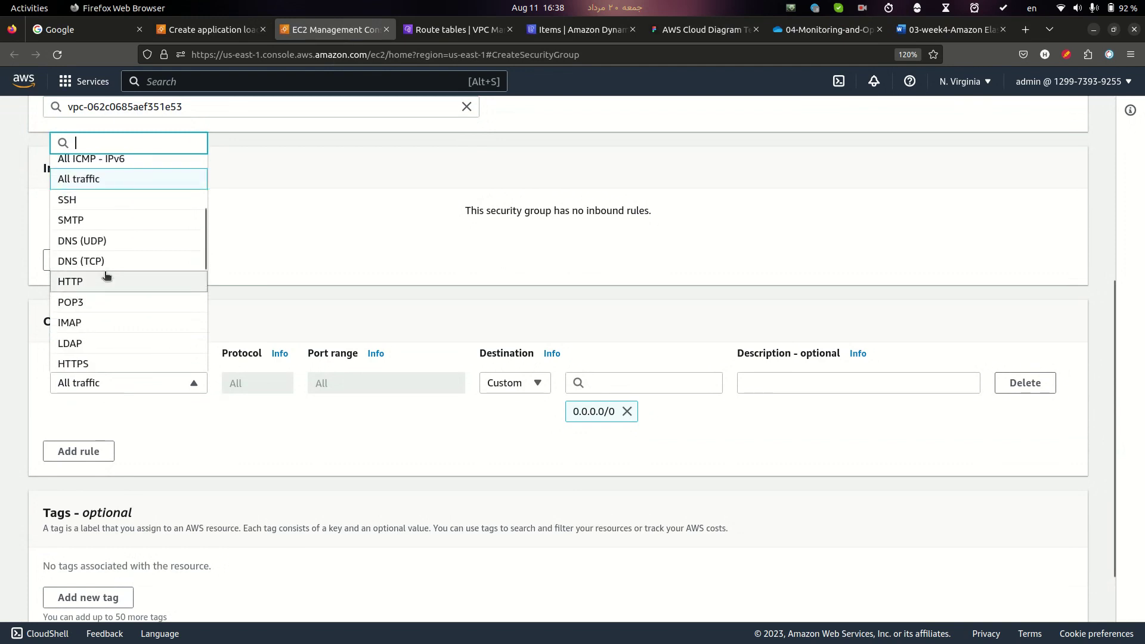
{"action": "scroll", "coordinate": [106, 274], "scroll_direction": "up", "scroll_amount": 2}
{"action": "scroll", "coordinate": [107, 273], "scroll_direction": "down", "scroll_amount": 5}
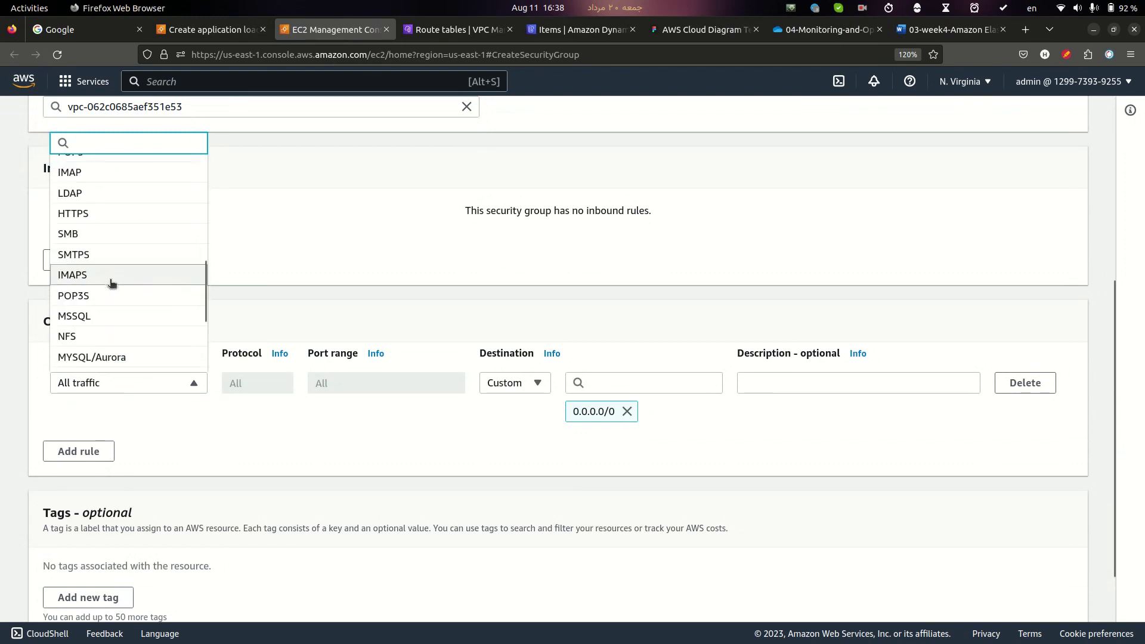
{"action": "scroll", "coordinate": [118, 296], "scroll_direction": "up", "scroll_amount": 2}
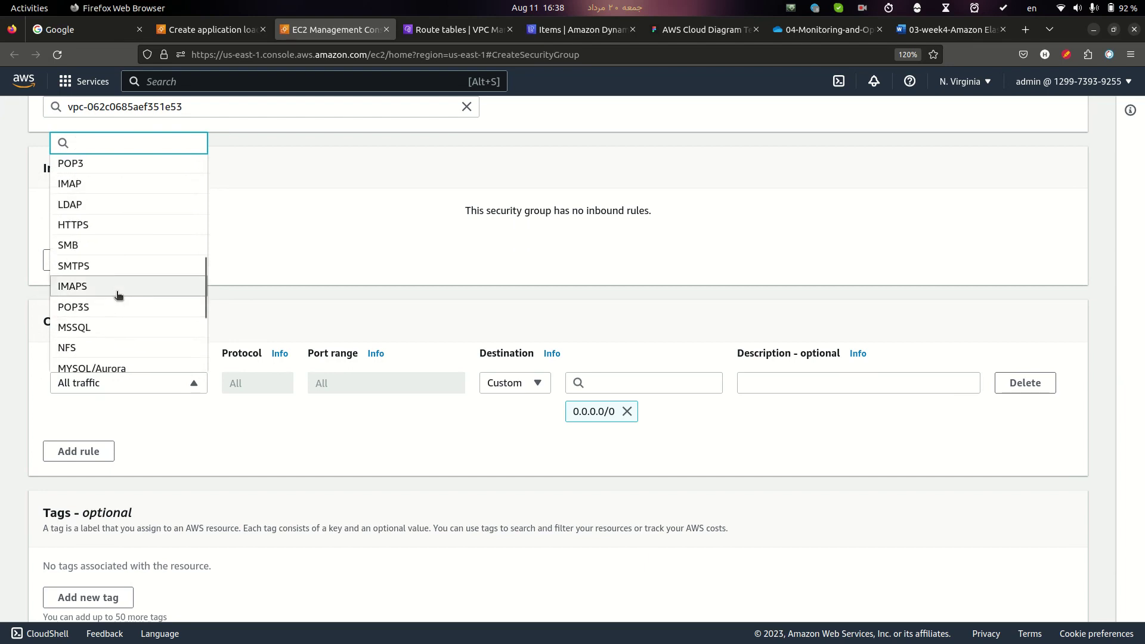
{"action": "scroll", "coordinate": [117, 301], "scroll_direction": "up", "scroll_amount": 1}
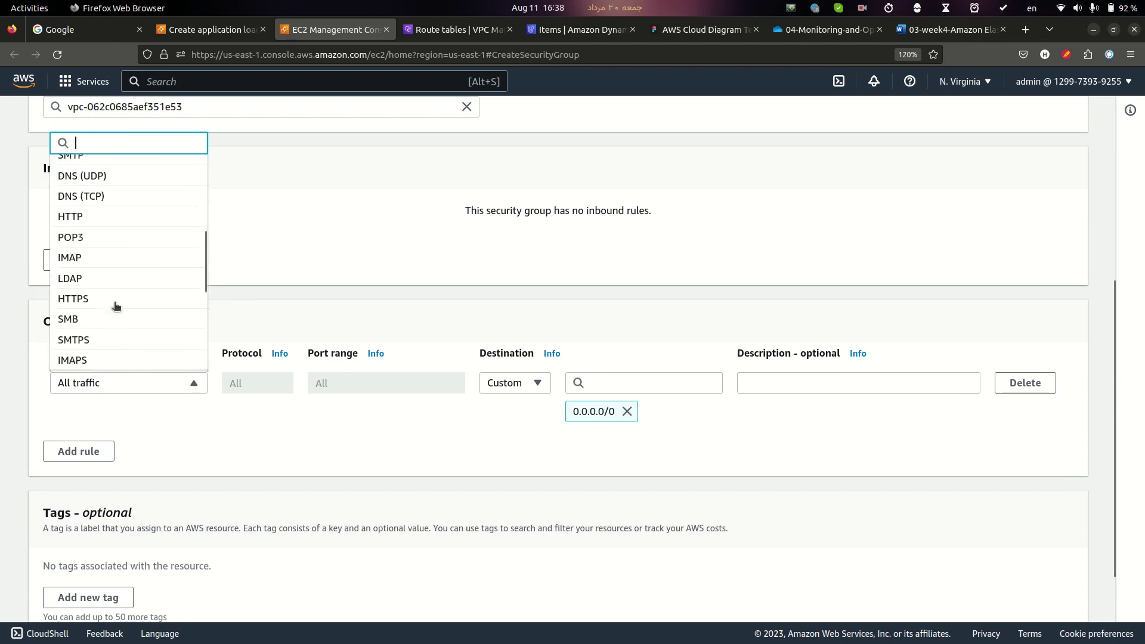
{"action": "left_click", "coordinate": [111, 219]}
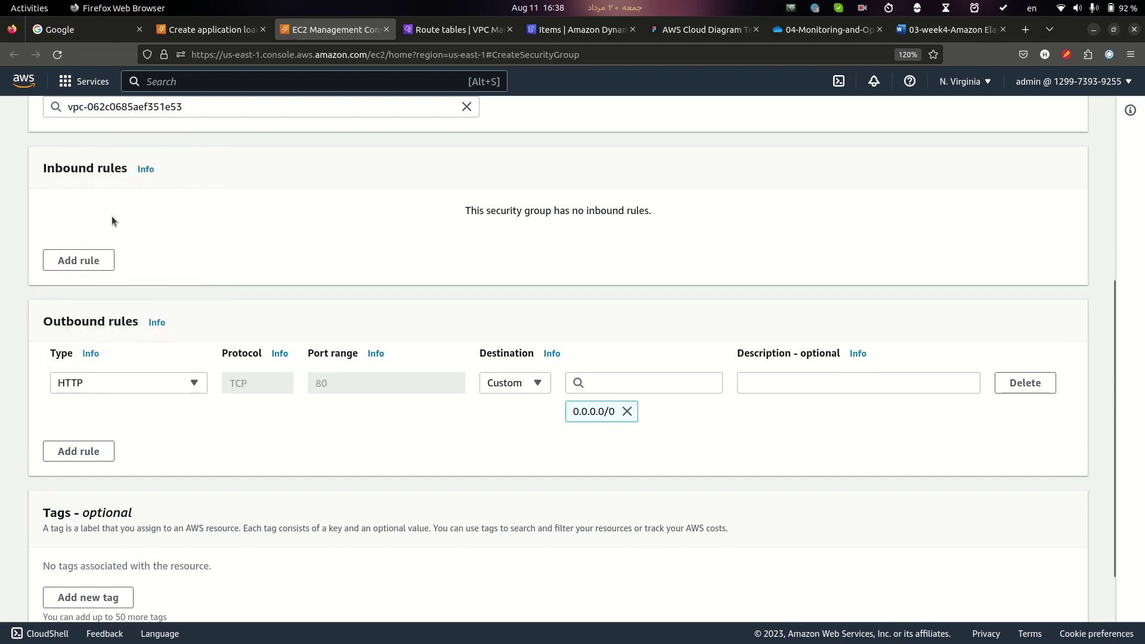
{"action": "left_click", "coordinate": [514, 385]}
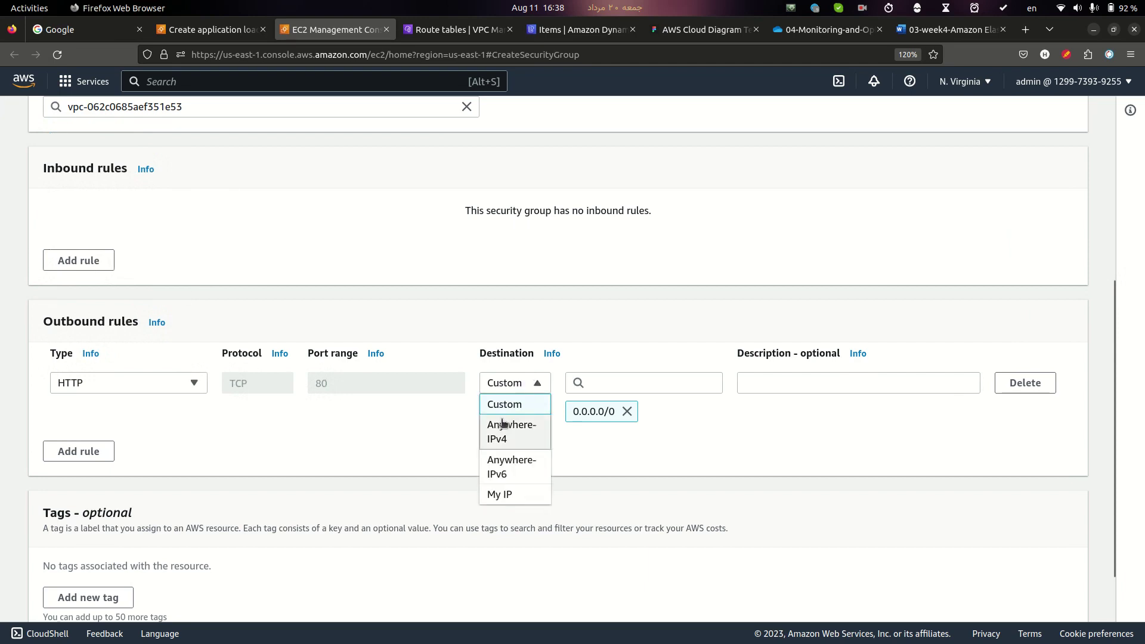
{"action": "left_click", "coordinate": [503, 423]}
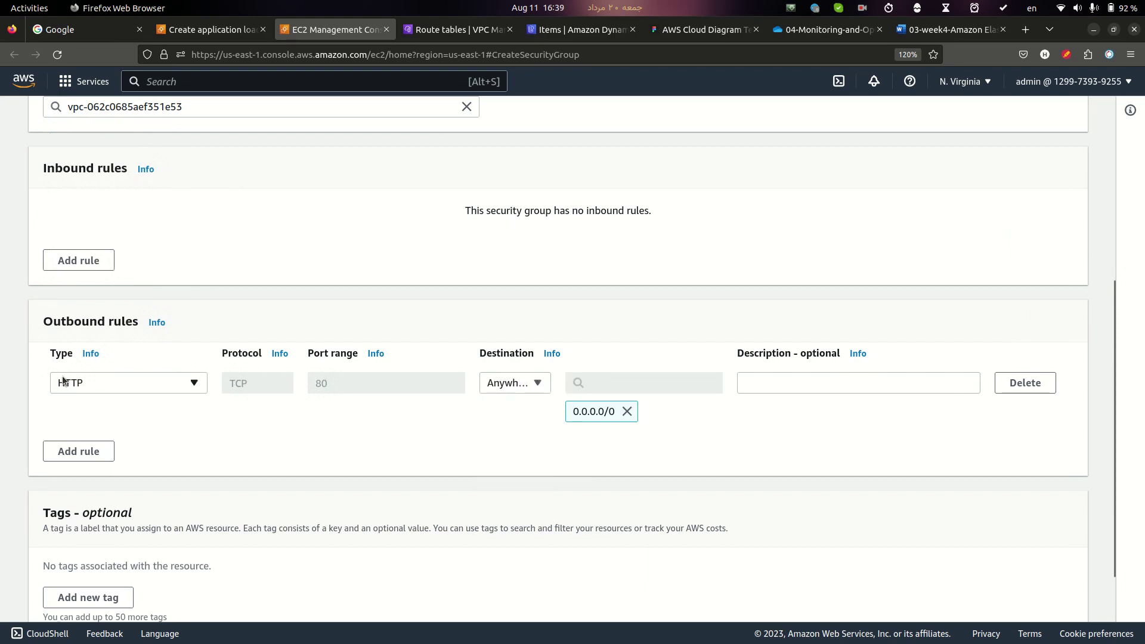
{"action": "scroll", "coordinate": [973, 505], "scroll_direction": "down", "scroll_amount": 2}
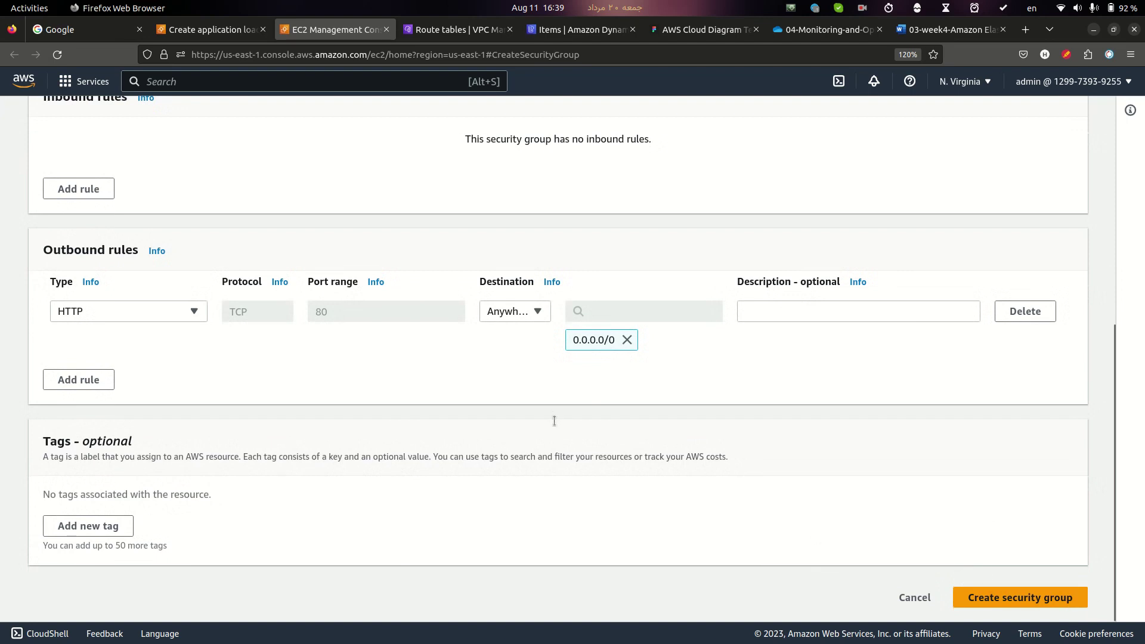
Review the load balancer form's Listeners and routing section and read the matching target group instructions in the GitHub guide in Chrome
{"action": "left_click", "coordinate": [212, 31]}
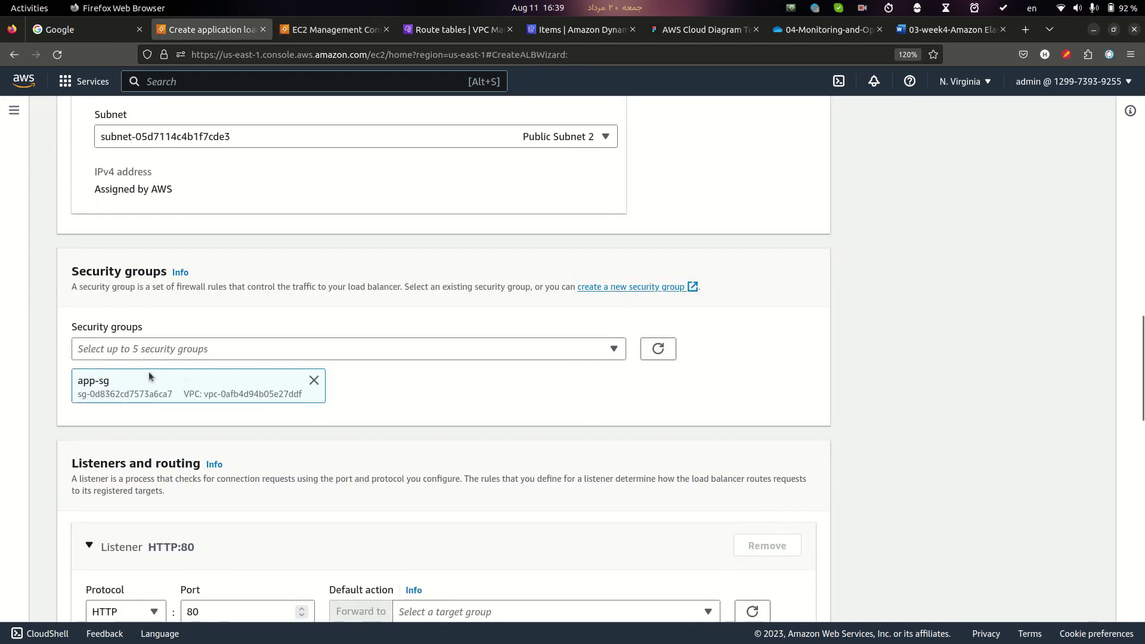
{"action": "scroll", "coordinate": [295, 427], "scroll_direction": "down", "scroll_amount": 5}
{"action": "scroll", "coordinate": [209, 449], "scroll_direction": "up", "scroll_amount": 1}
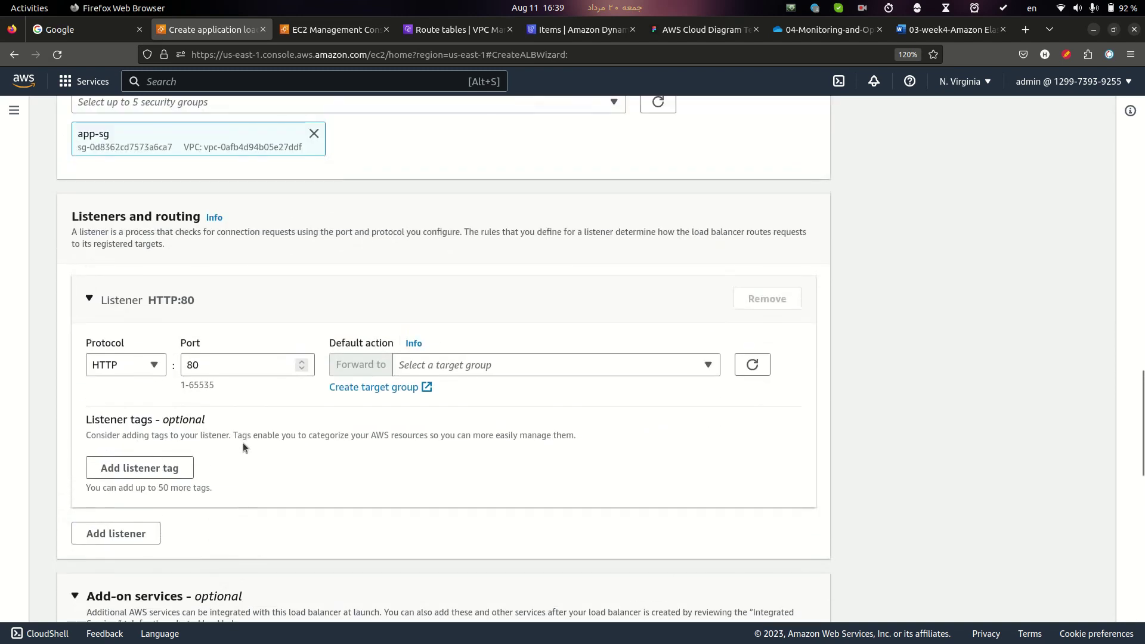
{"action": "key", "text": "alt+Tab"}
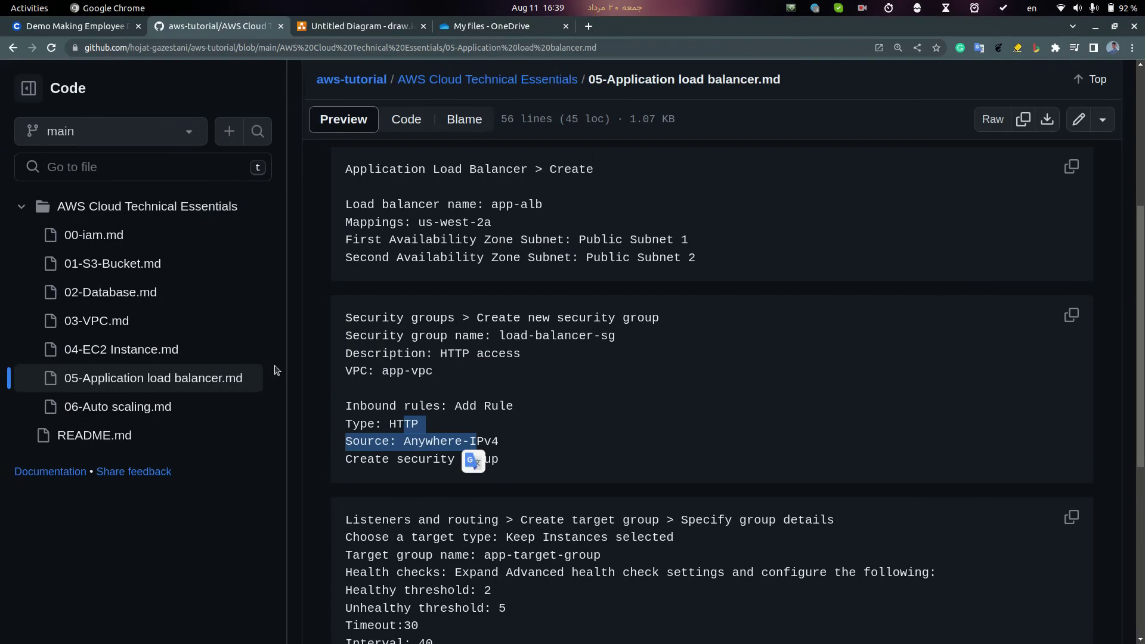
{"action": "left_click", "coordinate": [565, 515]}
{"action": "left_click_drag", "start_coordinate": [512, 520], "coordinate": [627, 520]}
{"action": "left_click", "coordinate": [477, 478]}
{"action": "scroll", "coordinate": [478, 477], "scroll_direction": "down", "scroll_amount": 1}
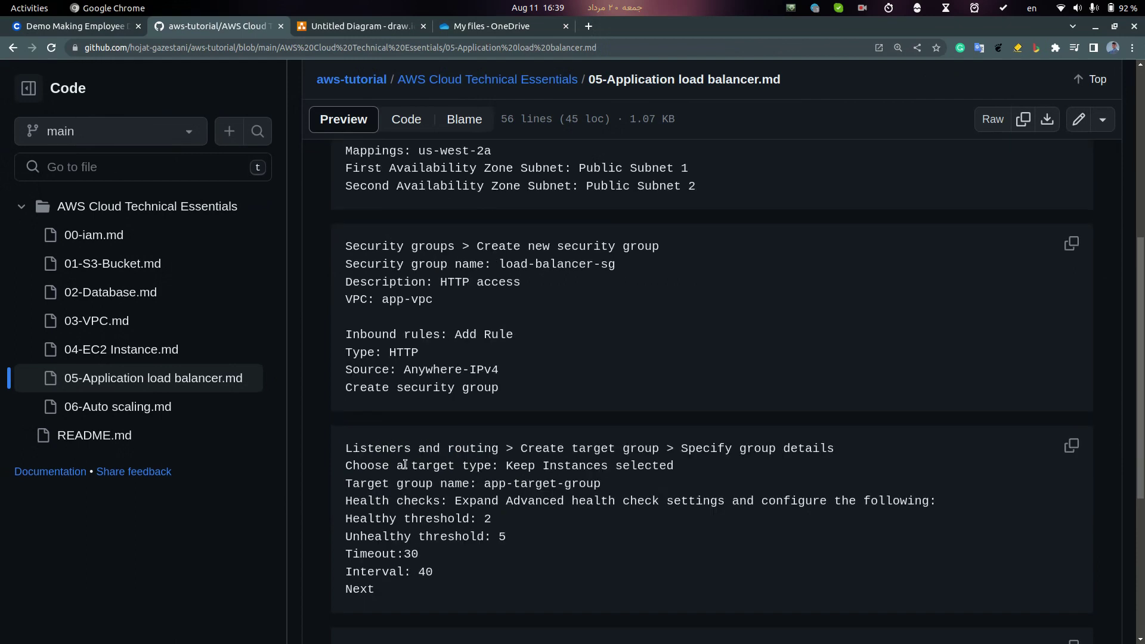
{"action": "left_click_drag", "start_coordinate": [344, 448], "coordinate": [504, 448]}
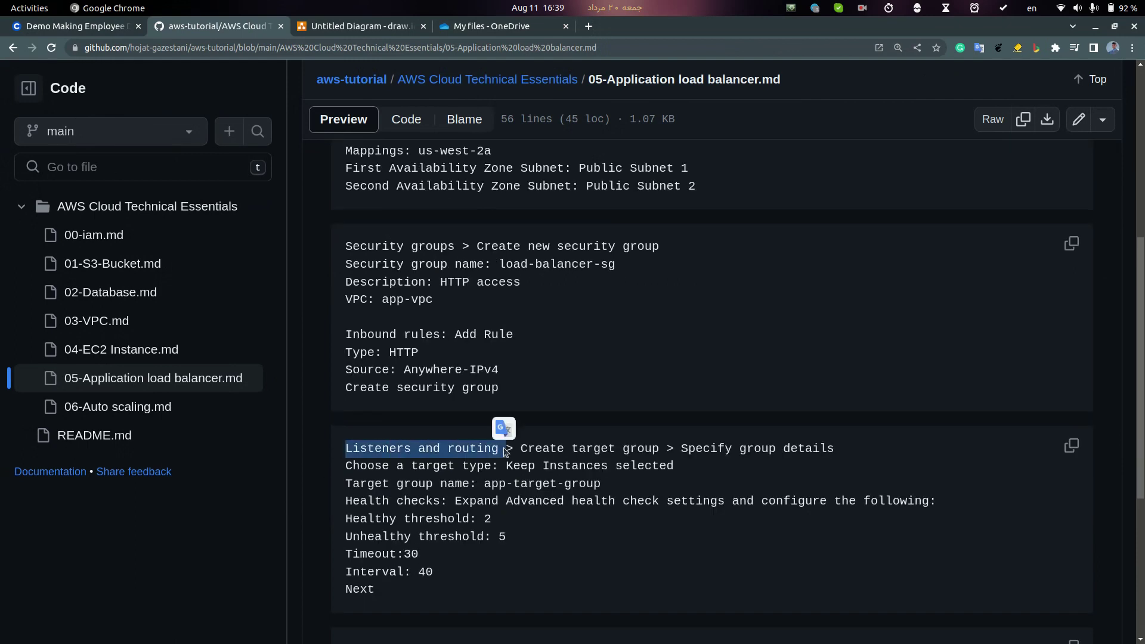
Switch to the load balancer form in Firefox and open target group creation for the HTTP:80 listener's default action
{"action": "key", "text": "alt+Tab"}
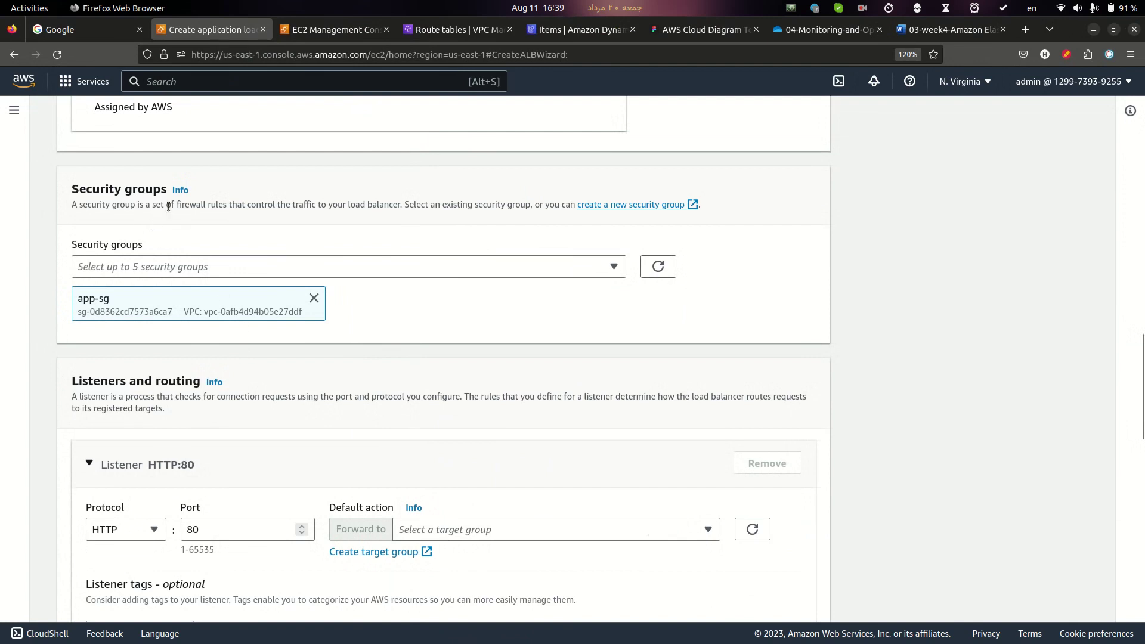
{"action": "scroll", "coordinate": [195, 434], "scroll_direction": "down", "scroll_amount": 2}
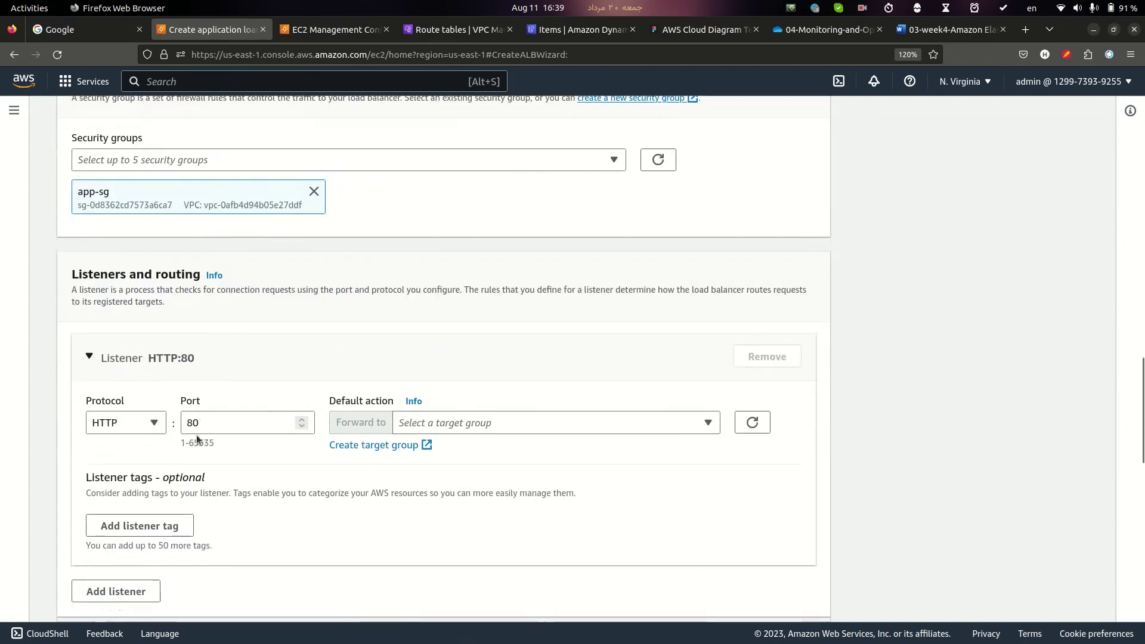
{"action": "scroll", "coordinate": [197, 440], "scroll_direction": "down", "scroll_amount": 2}
{"action": "left_click_drag", "start_coordinate": [92, 215], "coordinate": [181, 211]}
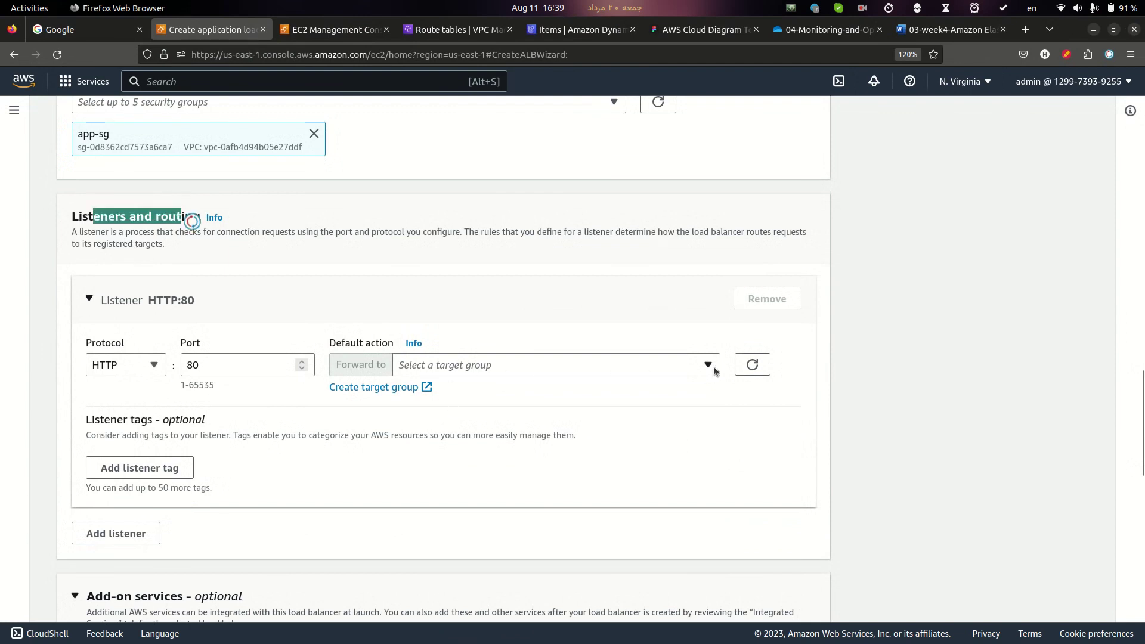
{"action": "left_click", "coordinate": [709, 365]}
{"action": "left_click", "coordinate": [385, 442]}
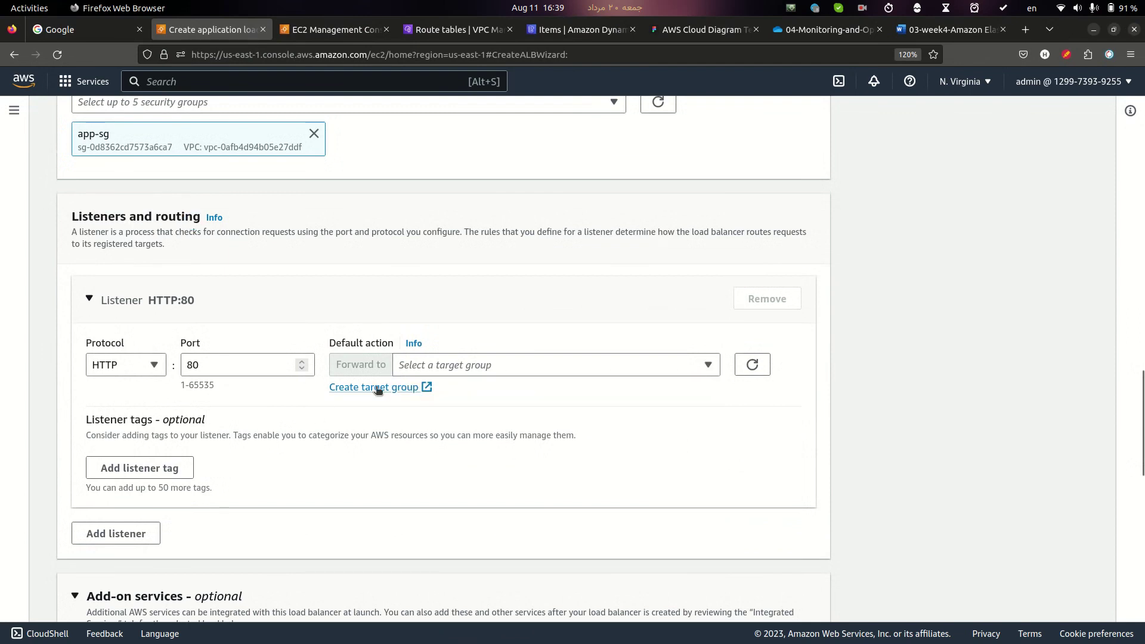
{"action": "left_click", "coordinate": [375, 387]}
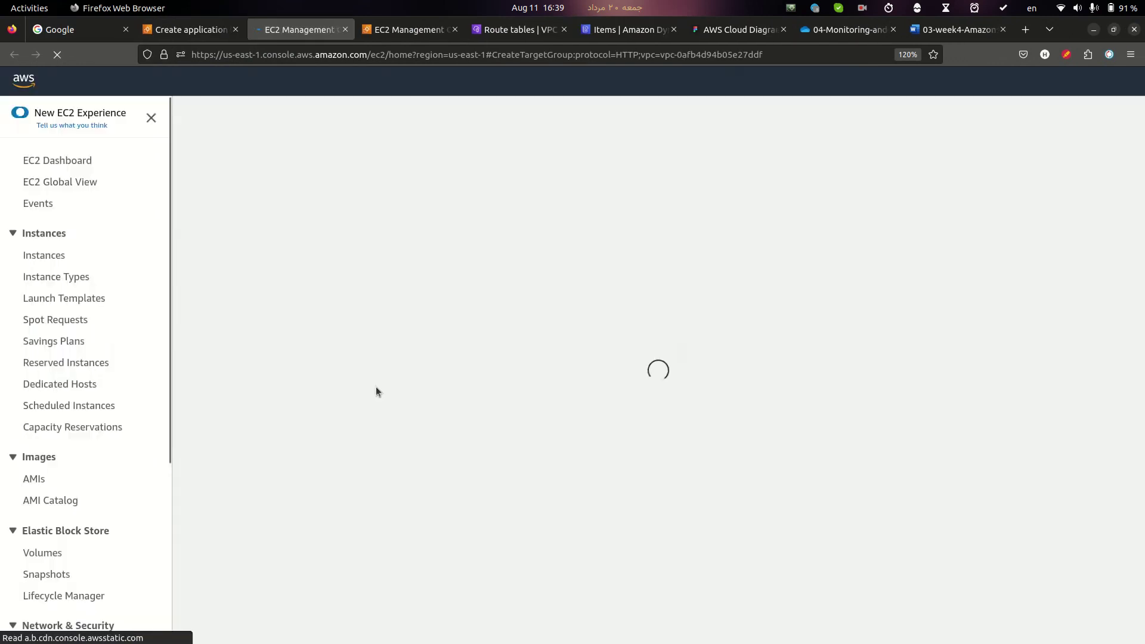
Read the guide's target type and group name instructions in Chrome and compare them with the target group form in Firefox
{"action": "key", "text": "alt+Tab"}
{"action": "left_click", "coordinate": [407, 467]}
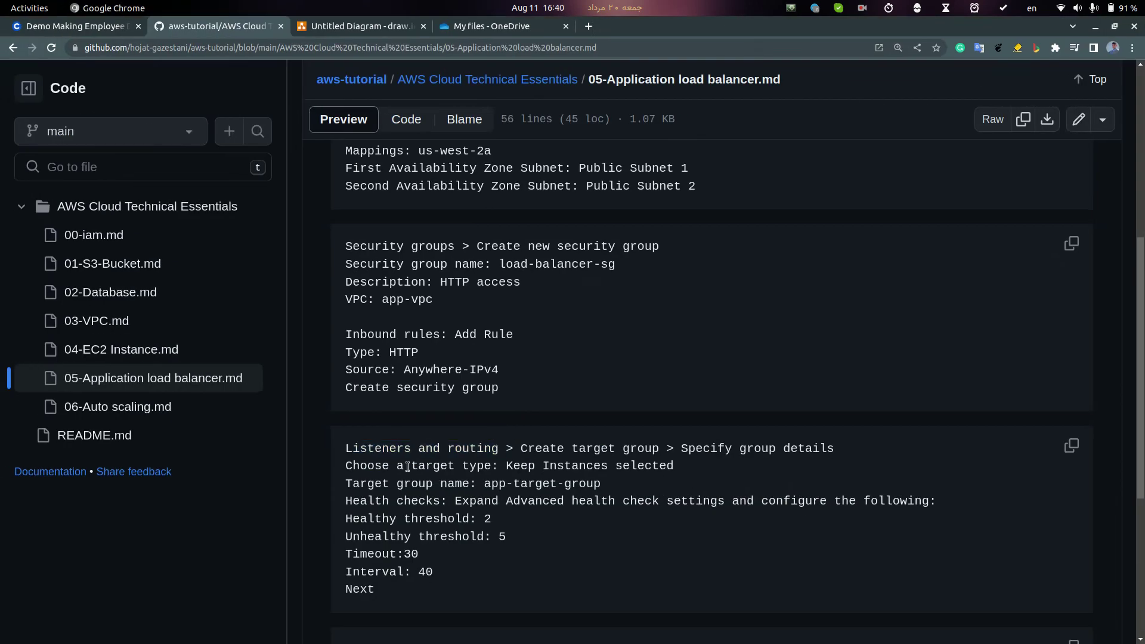
{"action": "left_click_drag", "start_coordinate": [534, 448], "coordinate": [696, 449]}
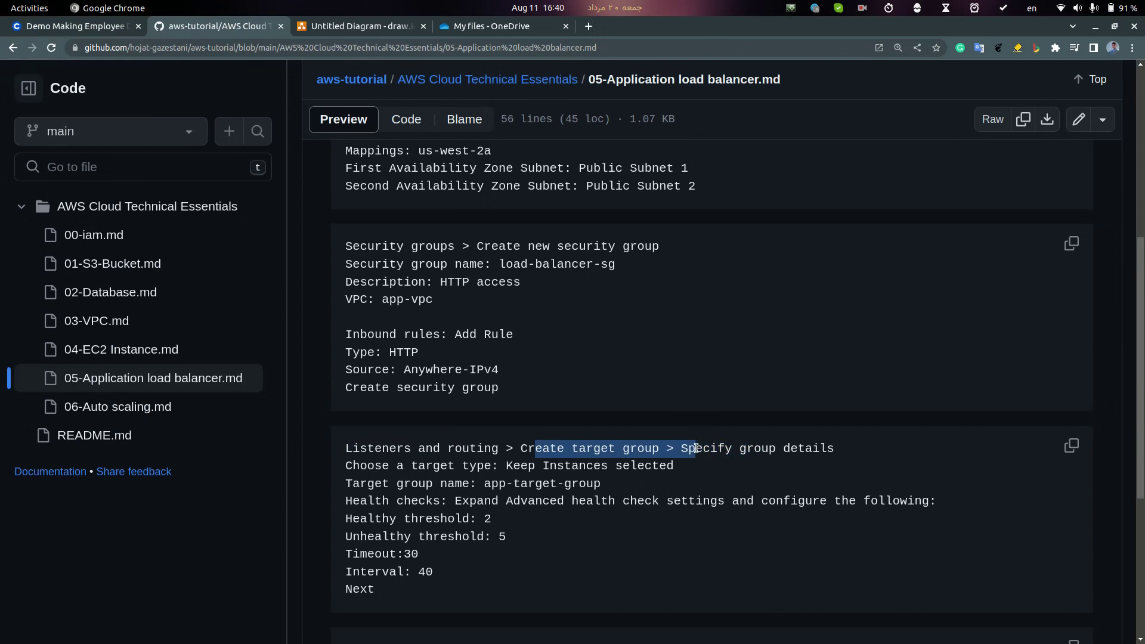
{"action": "key", "text": "alt+Tab"}
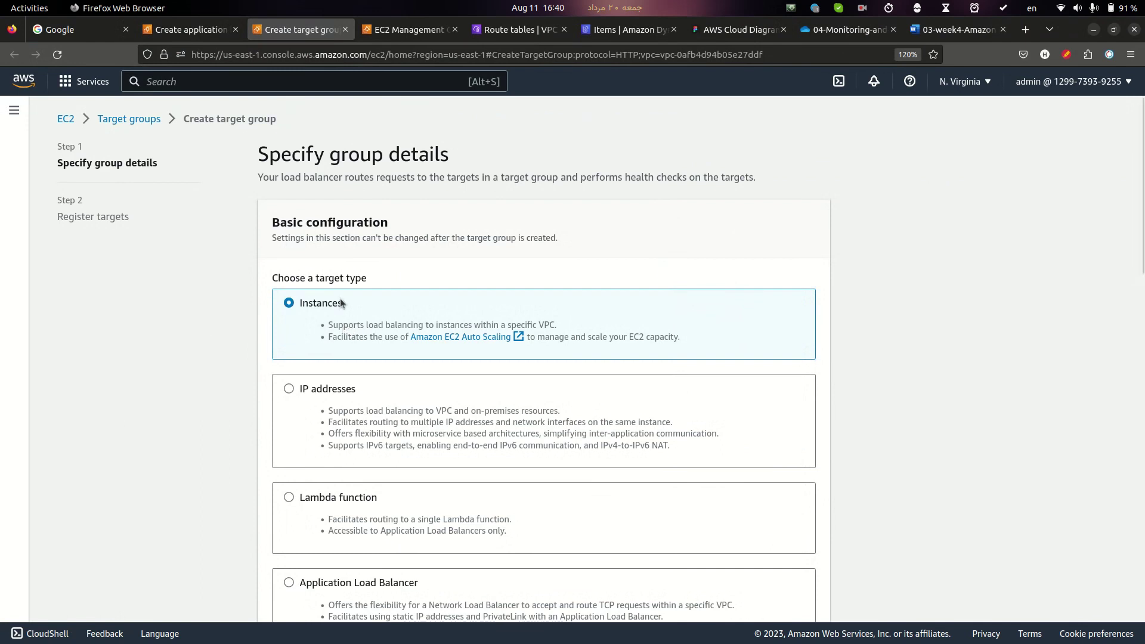
{"action": "key", "text": "alt+Tab"}
{"action": "left_click", "coordinate": [364, 487]}
{"action": "left_click_drag", "start_coordinate": [364, 487], "coordinate": [593, 484]}
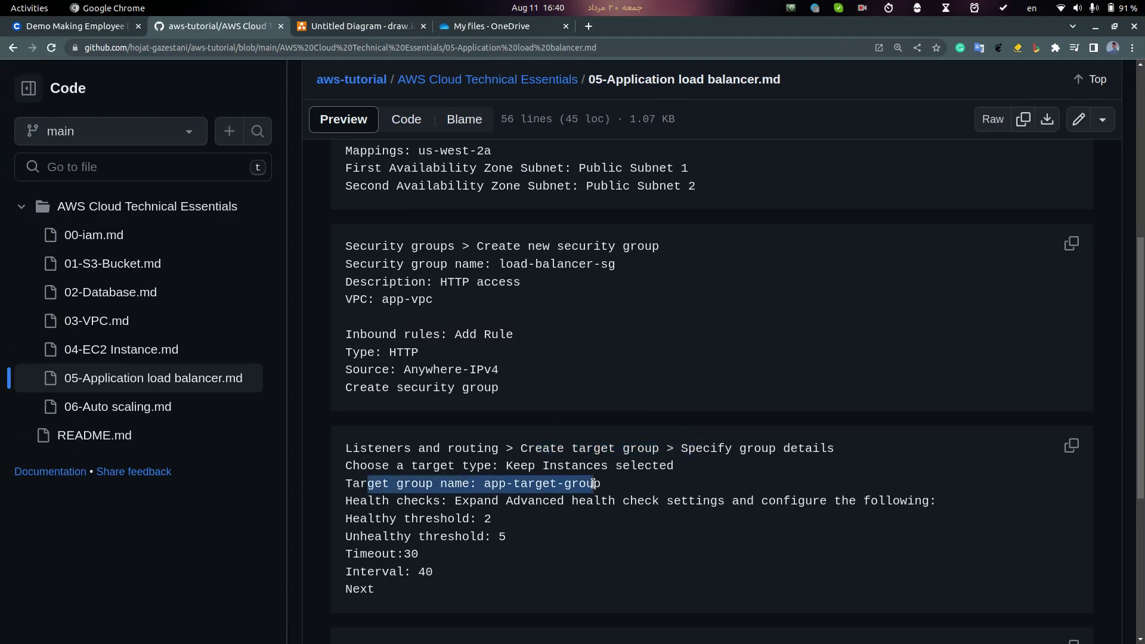
{"action": "left_click_drag", "start_coordinate": [472, 465], "coordinate": [601, 465]}
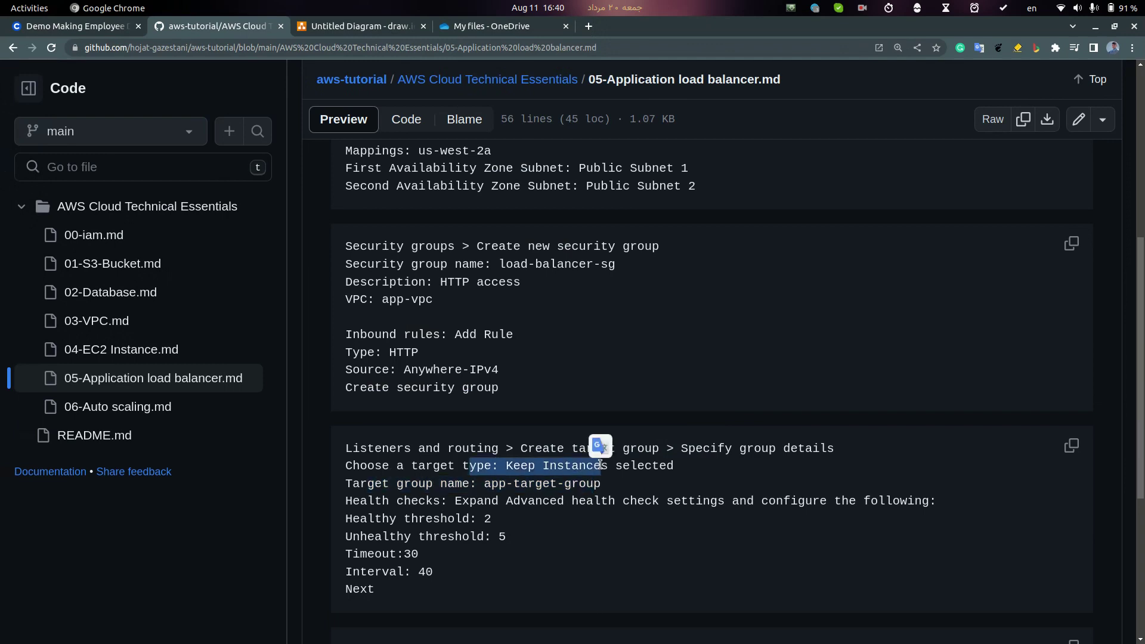
{"action": "key", "text": "alt+Tab"}
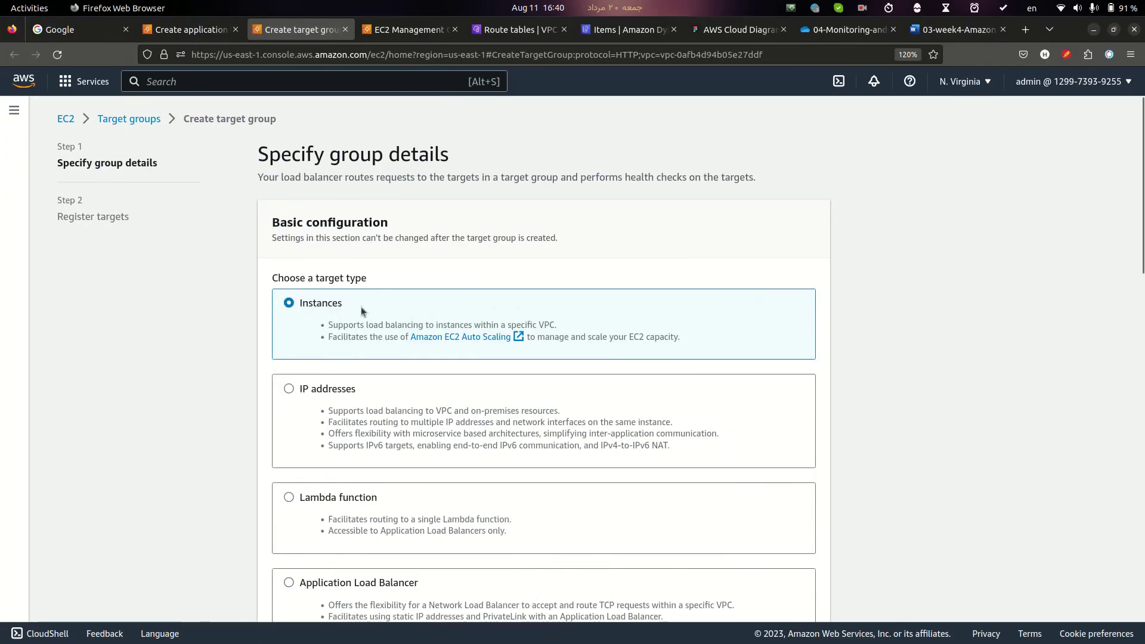
Copy the target group name from the guide and enter app-target-group as the name in the Firefox form
{"action": "scroll", "coordinate": [440, 472], "scroll_direction": "down", "scroll_amount": 5}
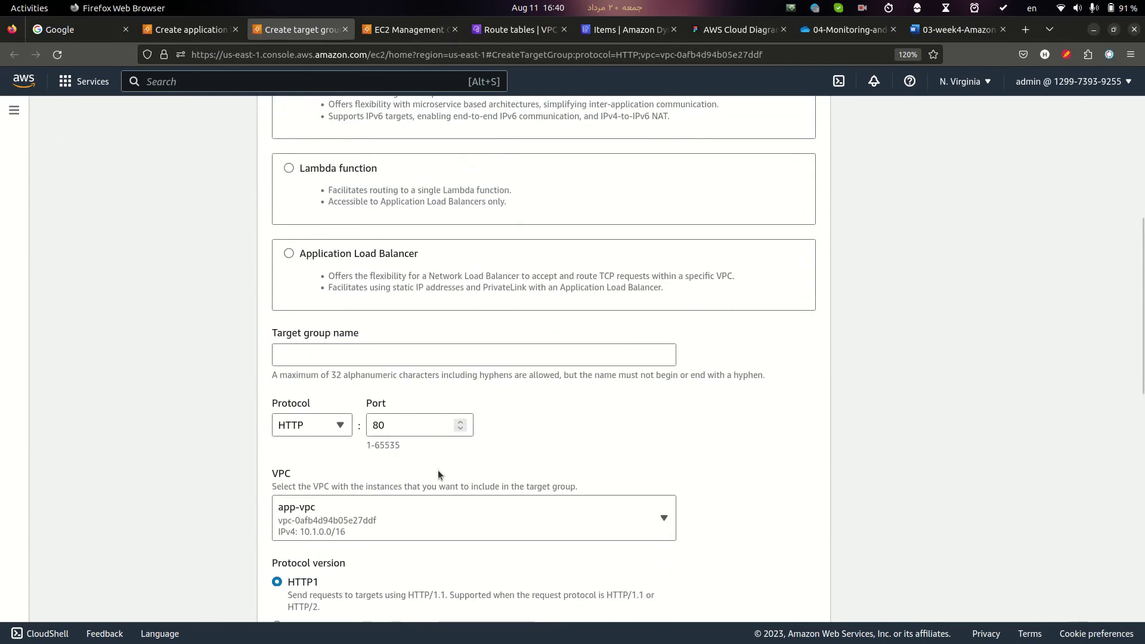
{"action": "key", "text": "alt+Tab"}
{"action": "left_click_drag", "start_coordinate": [484, 484], "coordinate": [636, 487]}
{"action": "key", "text": "ctrl+c"}
{"action": "key", "text": "alt+Tab"}
{"action": "left_click", "coordinate": [382, 355]}
{"action": "key", "text": "ctrl+v"}
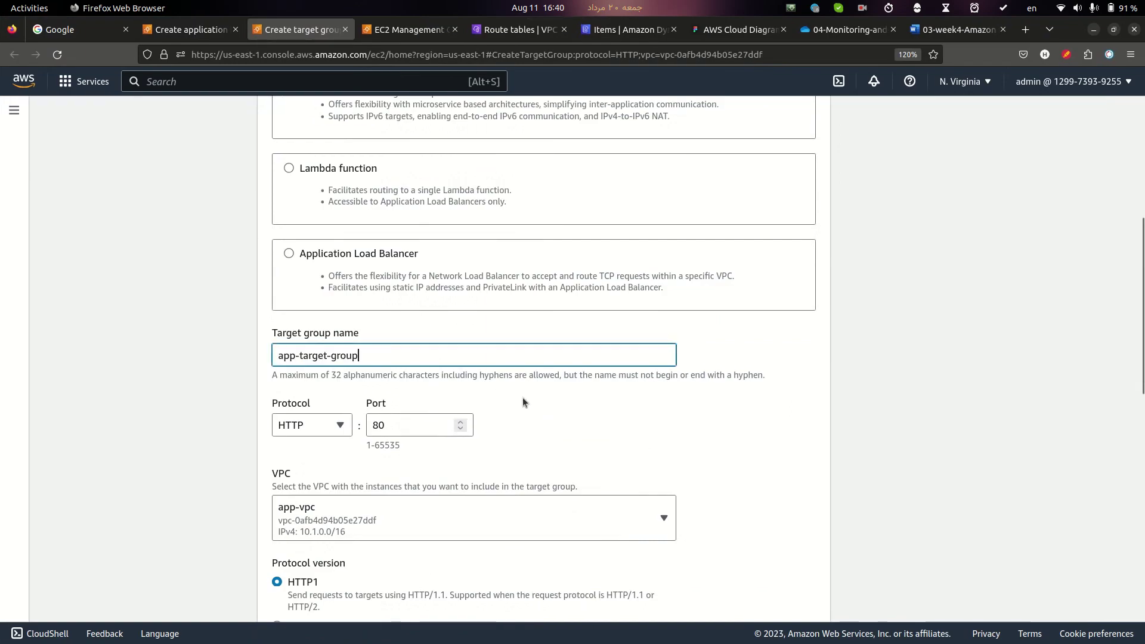
Check the guide's Health checks instruction and expand the advanced health check settings of the target group
{"action": "key", "text": "alt+Tab"}
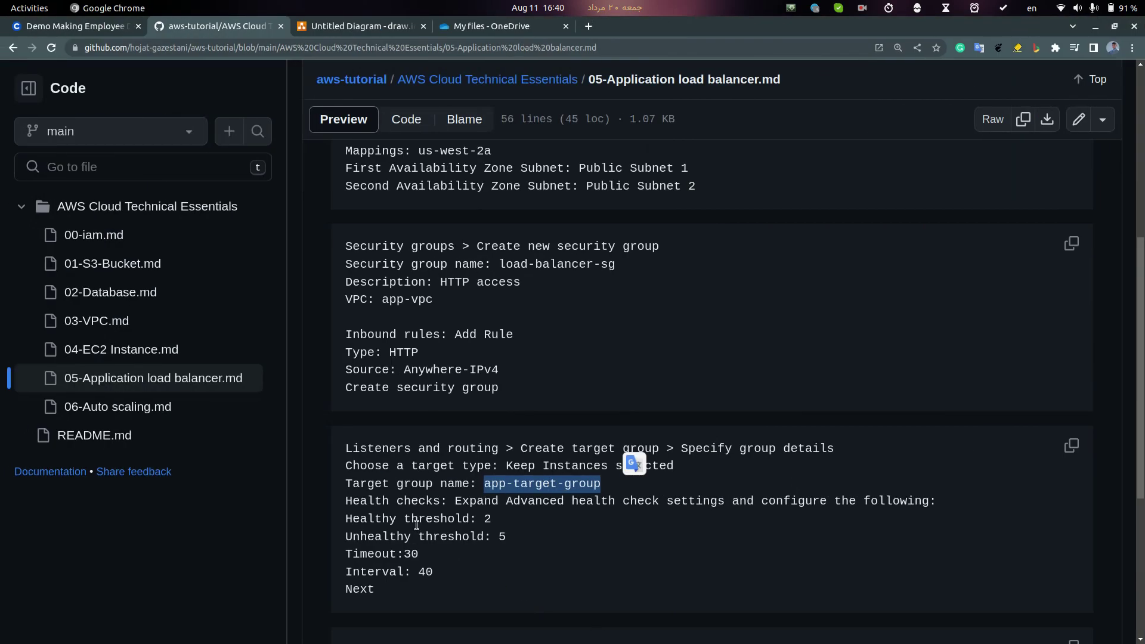
{"action": "left_click_drag", "start_coordinate": [431, 512], "coordinate": [380, 504]}
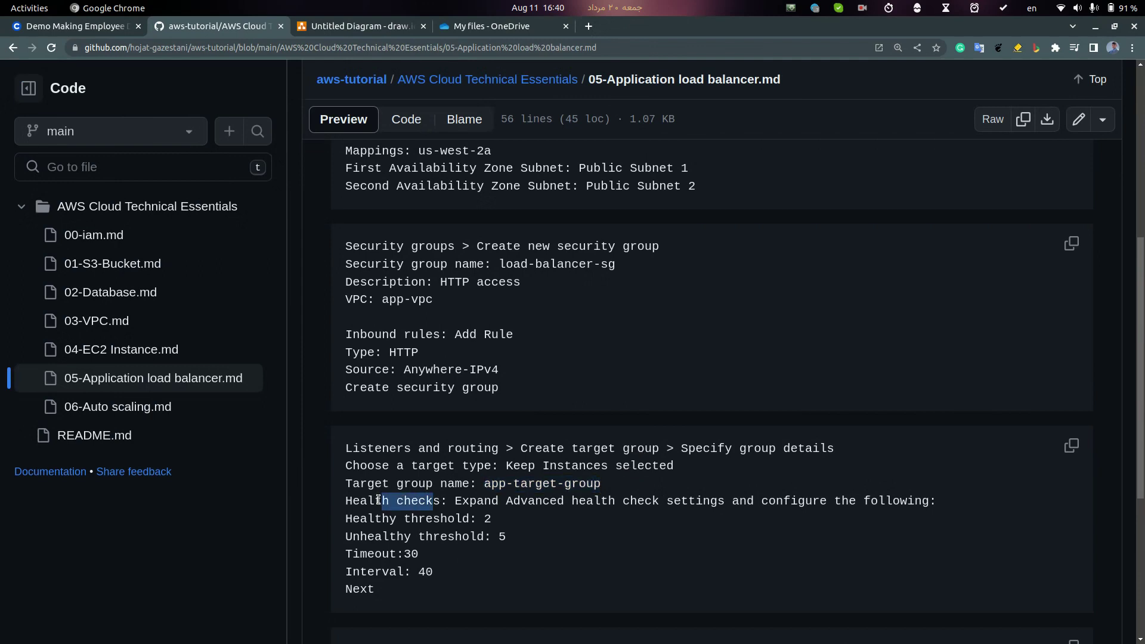
{"action": "key", "text": "alt+Tab"}
{"action": "scroll", "coordinate": [438, 445], "scroll_direction": "down", "scroll_amount": 7}
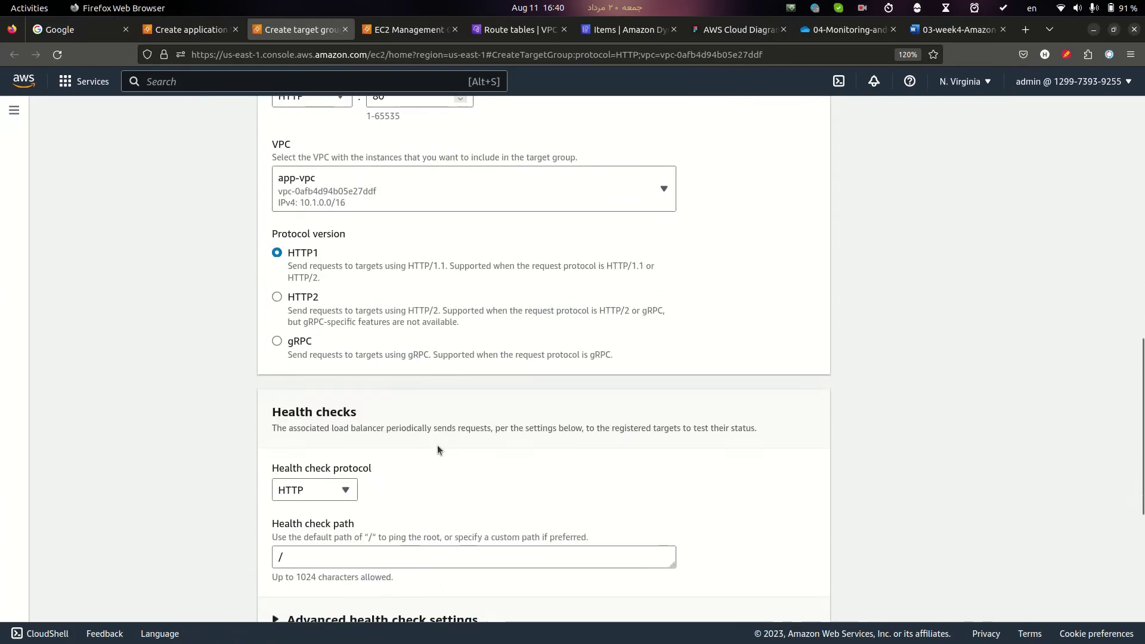
{"action": "left_click", "coordinate": [351, 372]}
{"action": "scroll", "coordinate": [346, 415], "scroll_direction": "down", "scroll_amount": 5}
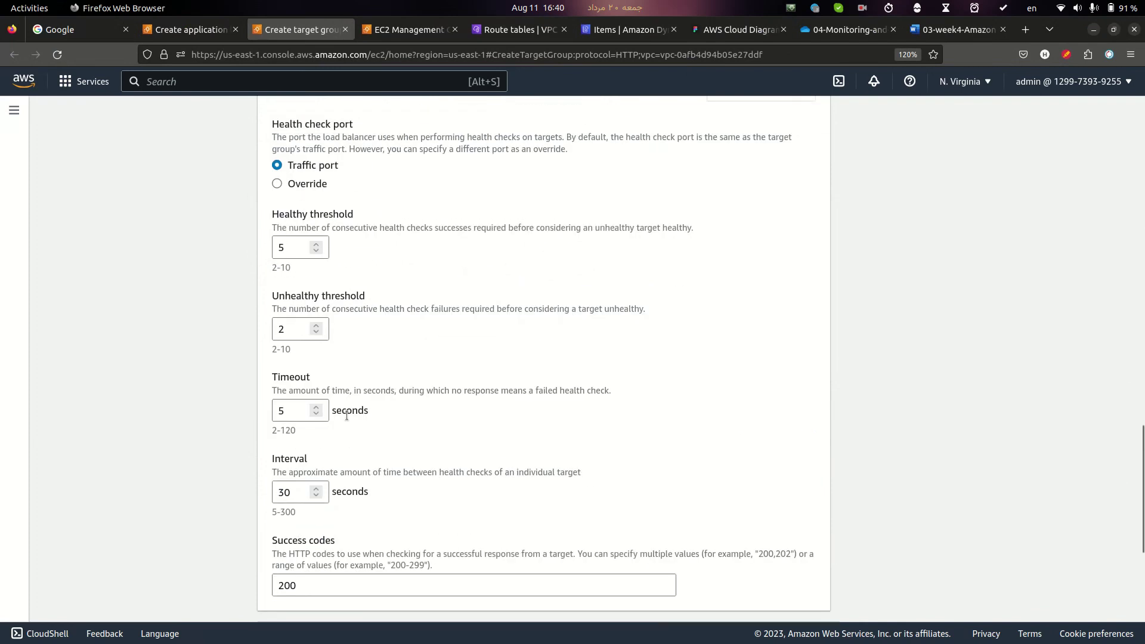
Consult the guide's health check values, then set the healthy threshold to 2 and the unhealthy threshold to 4
{"action": "key", "text": "alt+Tab"}
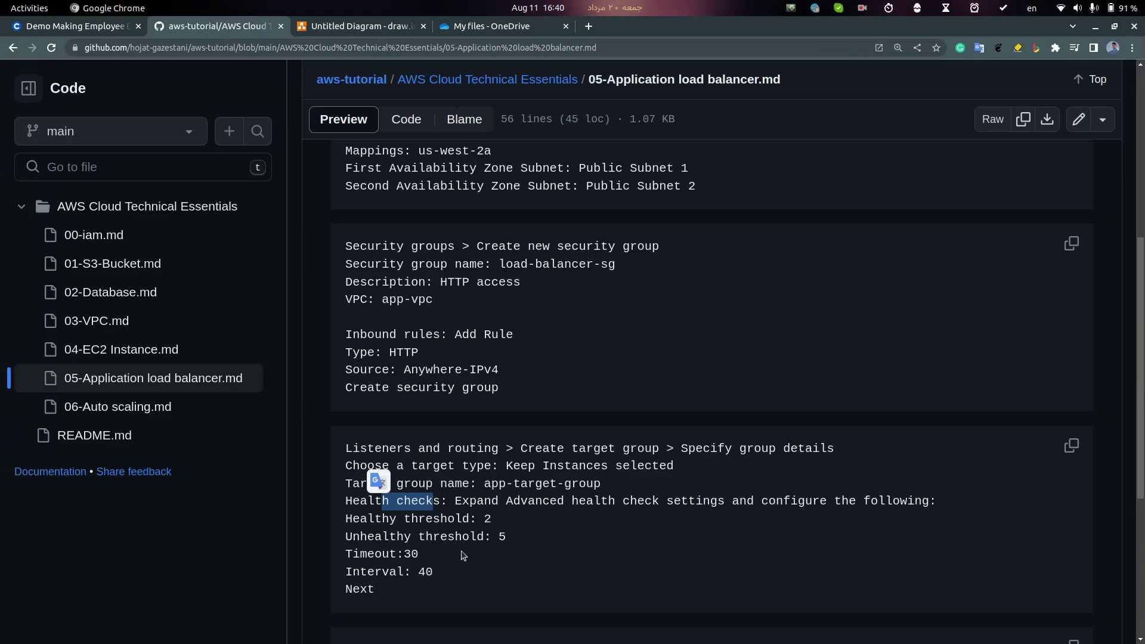
{"action": "left_click_drag", "start_coordinate": [360, 517], "coordinate": [500, 519]}
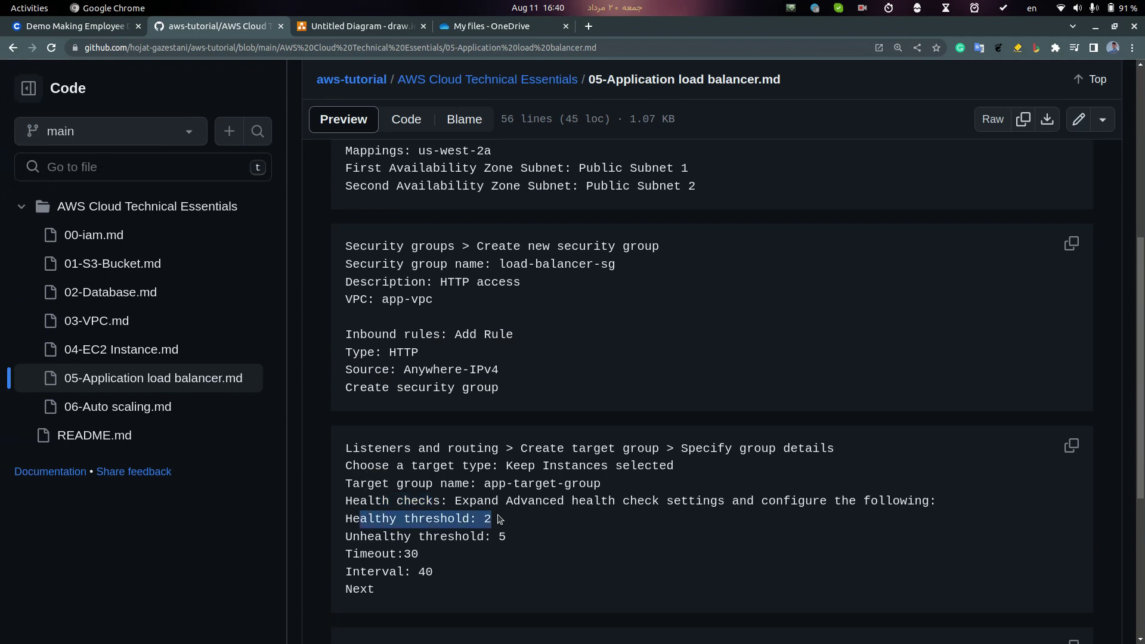
{"action": "mouse_move", "coordinate": [375, 536]}
{"action": "left_mouse_down"}
{"action": "mouse_move", "coordinate": [518, 538]}
{"action": "mouse_move", "coordinate": [510, 539]}
{"action": "left_mouse_up"}
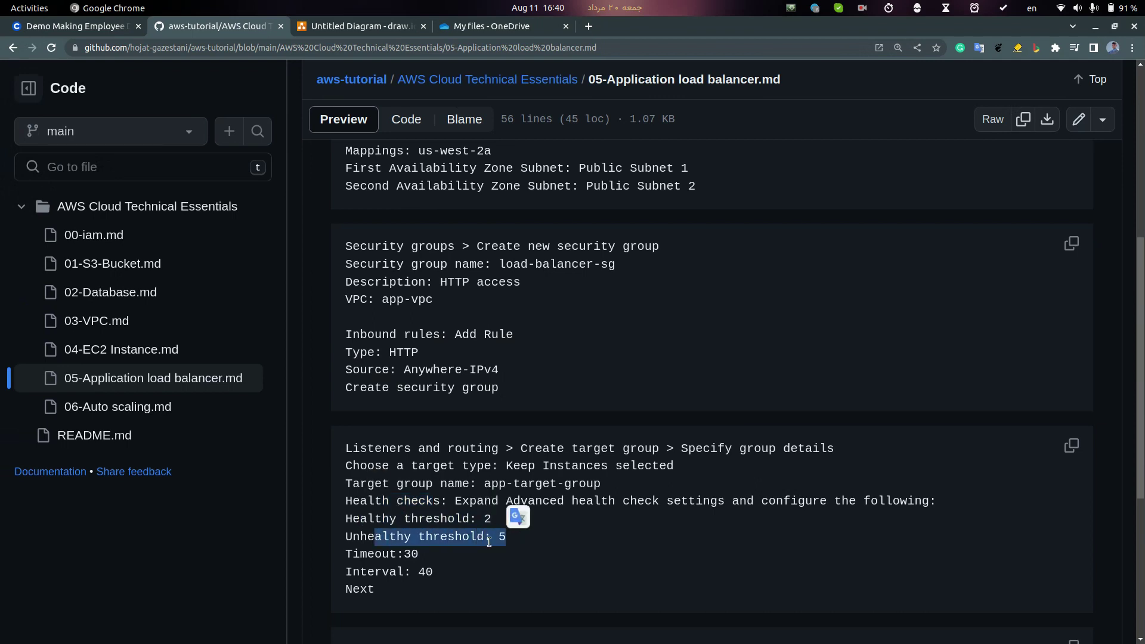
{"action": "left_click_drag", "start_coordinate": [365, 552], "coordinate": [411, 571]}
{"action": "key", "text": "alt+Tab"}
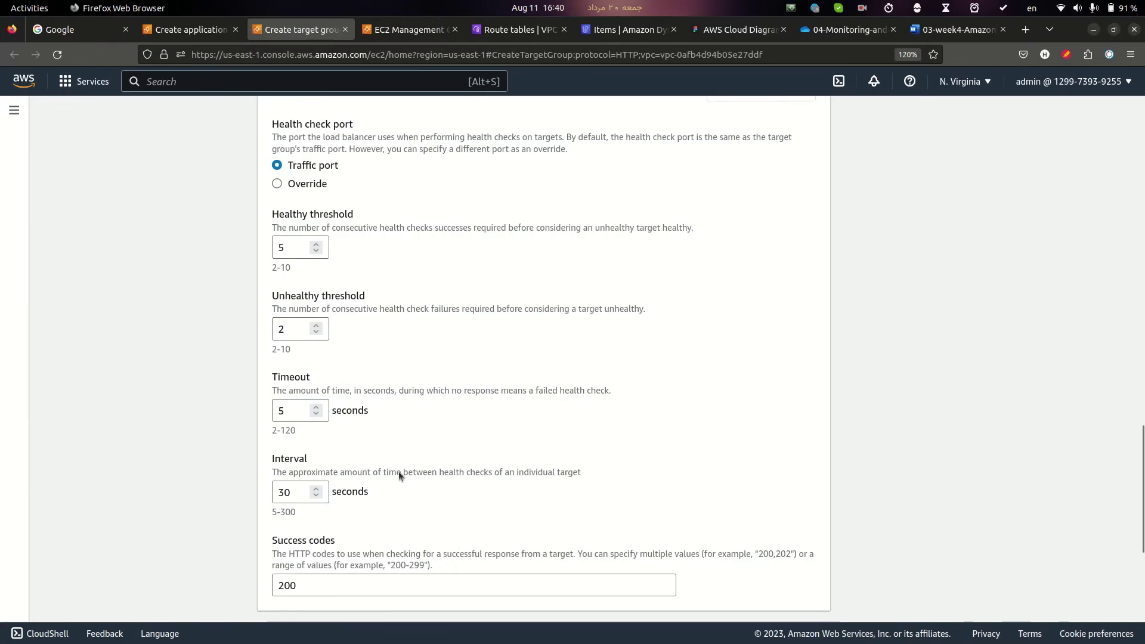
{"action": "left_click", "coordinate": [320, 250]}
{"action": "left_click", "coordinate": [320, 250]}
{"action": "left_click", "coordinate": [319, 250]}
{"action": "left_click", "coordinate": [320, 327]}
{"action": "left_click", "coordinate": [320, 326]}
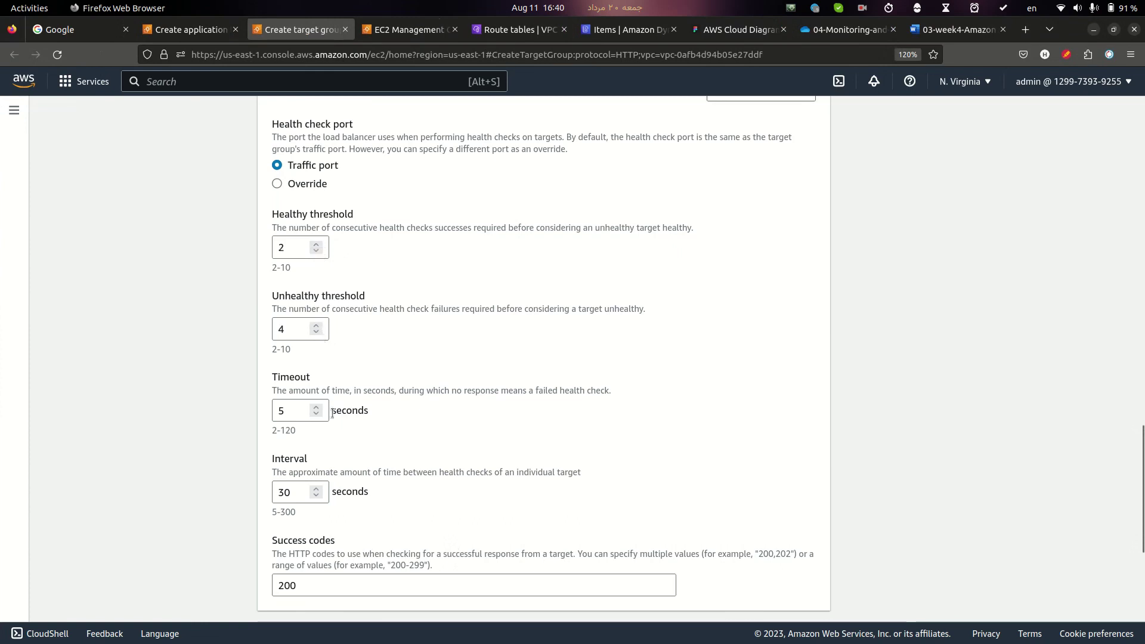
Set the health check timeout to 30 seconds and the interval to 40 seconds
{"action": "double_click", "coordinate": [299, 409]}
{"action": "type", "text": "30"}
{"action": "left_click", "coordinate": [290, 492]}
{"action": "key", "text": "ctrl+a"}
{"action": "type", "text": "40"}
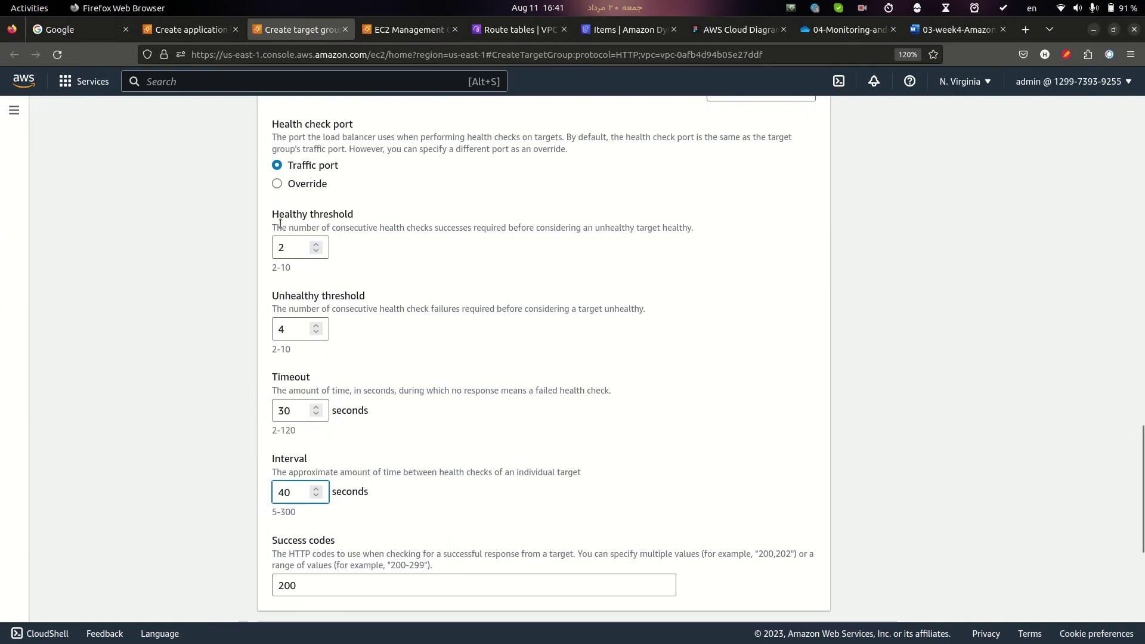
Review the healthy threshold description in the advanced health check settings
{"action": "left_click_drag", "start_coordinate": [282, 227], "coordinate": [432, 228]}
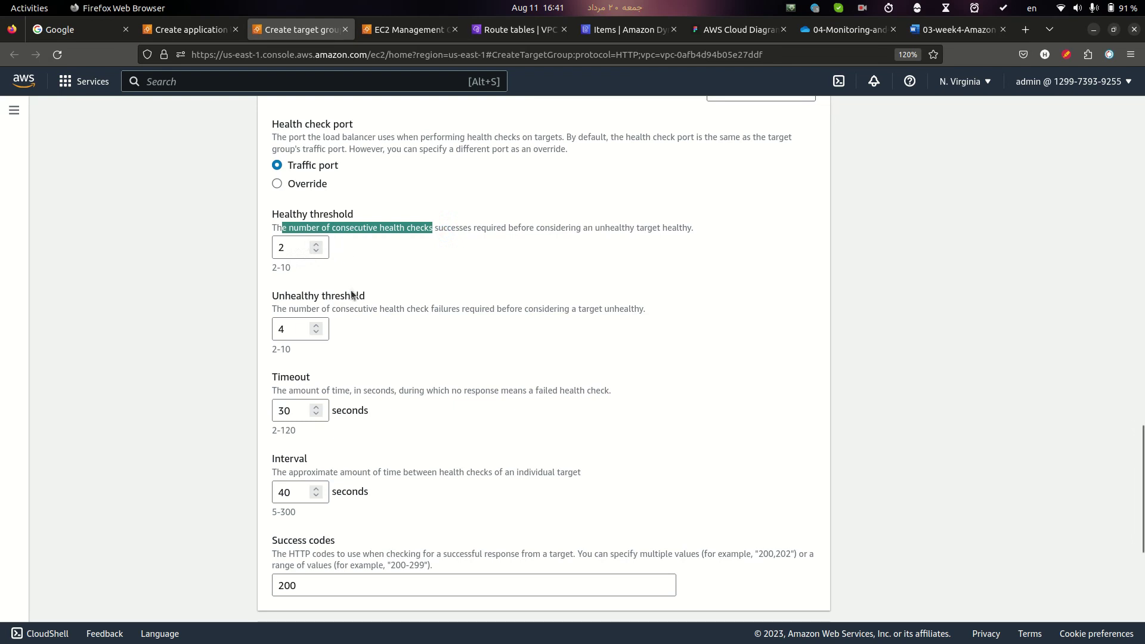
{"action": "left_click", "coordinate": [443, 446]}
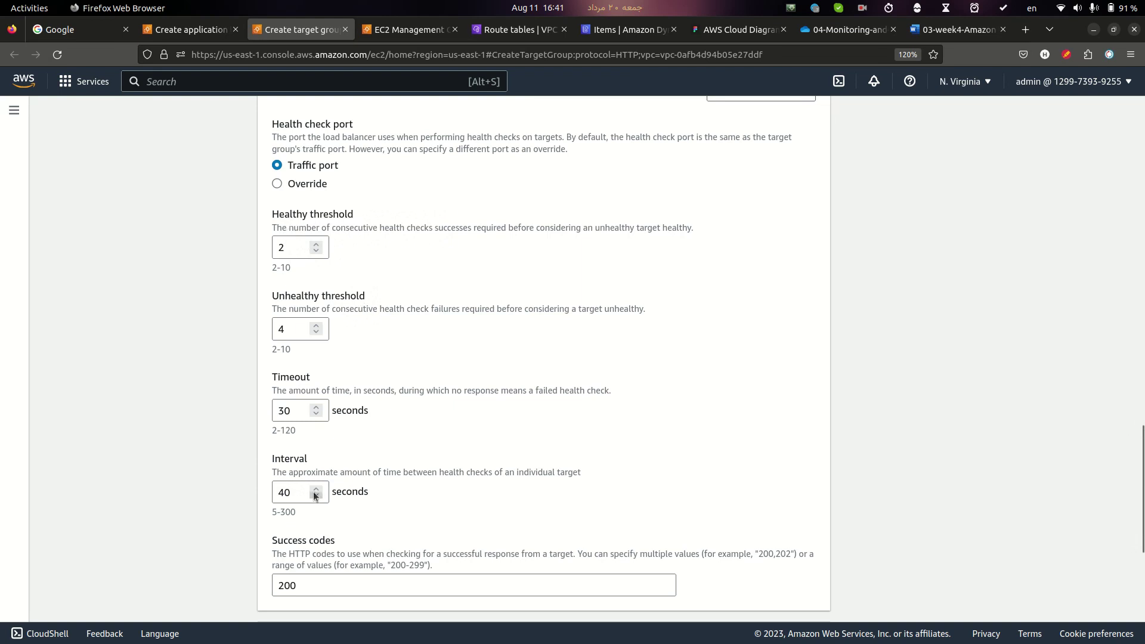
{"action": "double_click", "coordinate": [283, 228]}
{"action": "left_click_drag", "start_coordinate": [438, 221], "coordinate": [481, 228]}
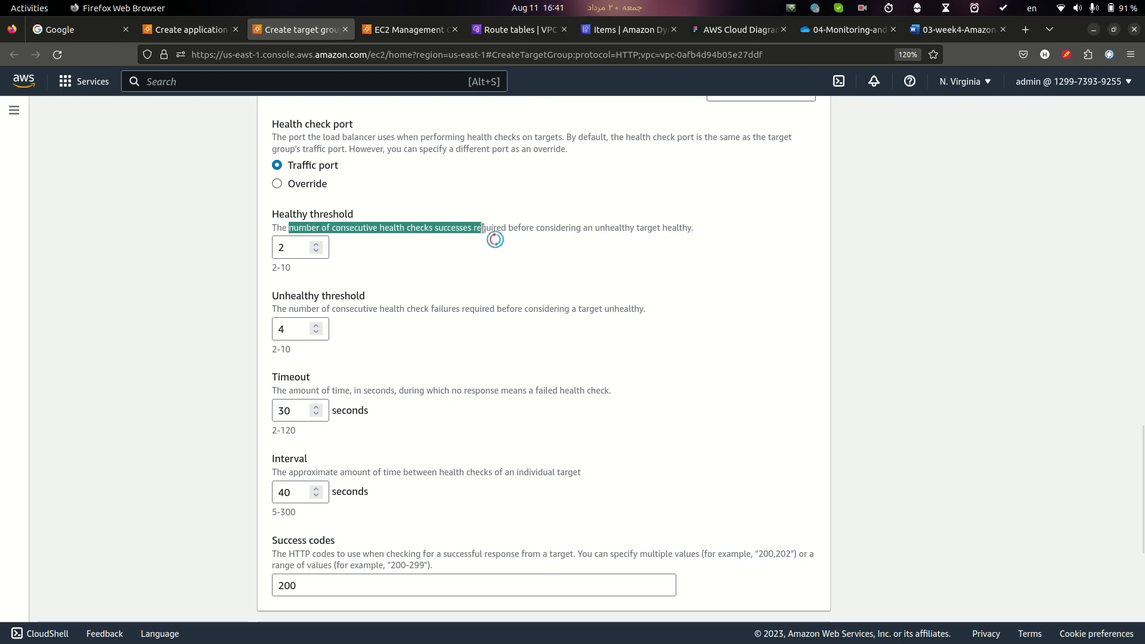
Read the guide's Register targets instructions in Chrome and return to the target group form in Firefox
{"action": "key", "text": "alt+Tab"}
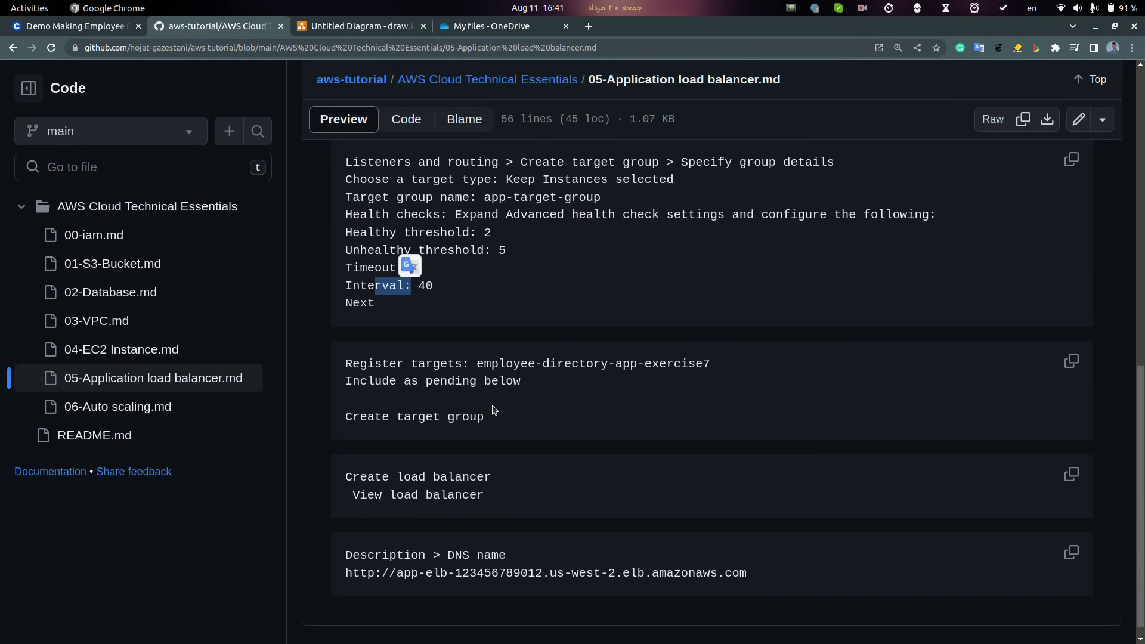
{"action": "left_click_drag", "start_coordinate": [370, 366], "coordinate": [500, 366]}
{"action": "key", "text": "alt+Tab"}
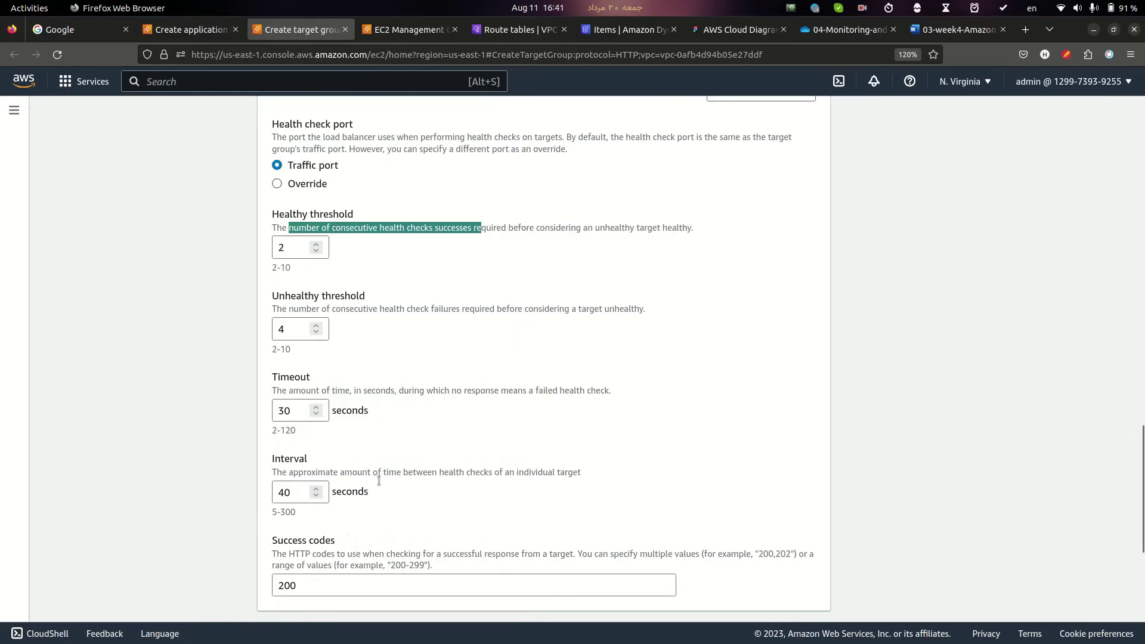
{"action": "scroll", "coordinate": [437, 519], "scroll_direction": "down", "scroll_amount": 4}
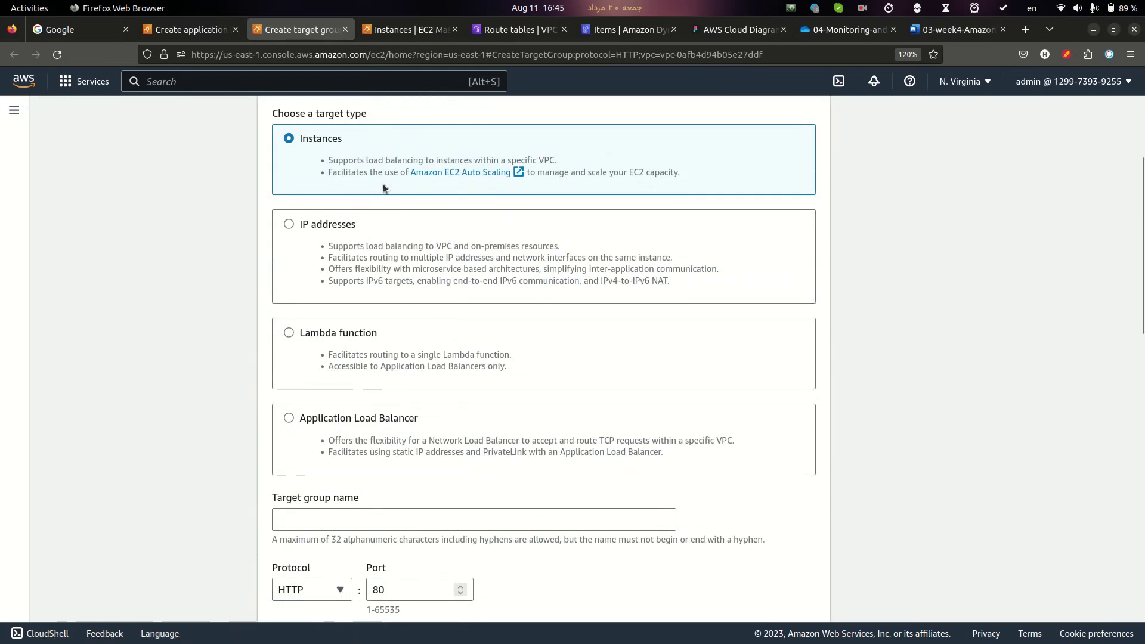
Copy app-target-group from the guide in Chrome again and fill it into the empty target group name field in Firefox
{"action": "scroll", "coordinate": [383, 183], "scroll_direction": "up", "scroll_amount": 2}
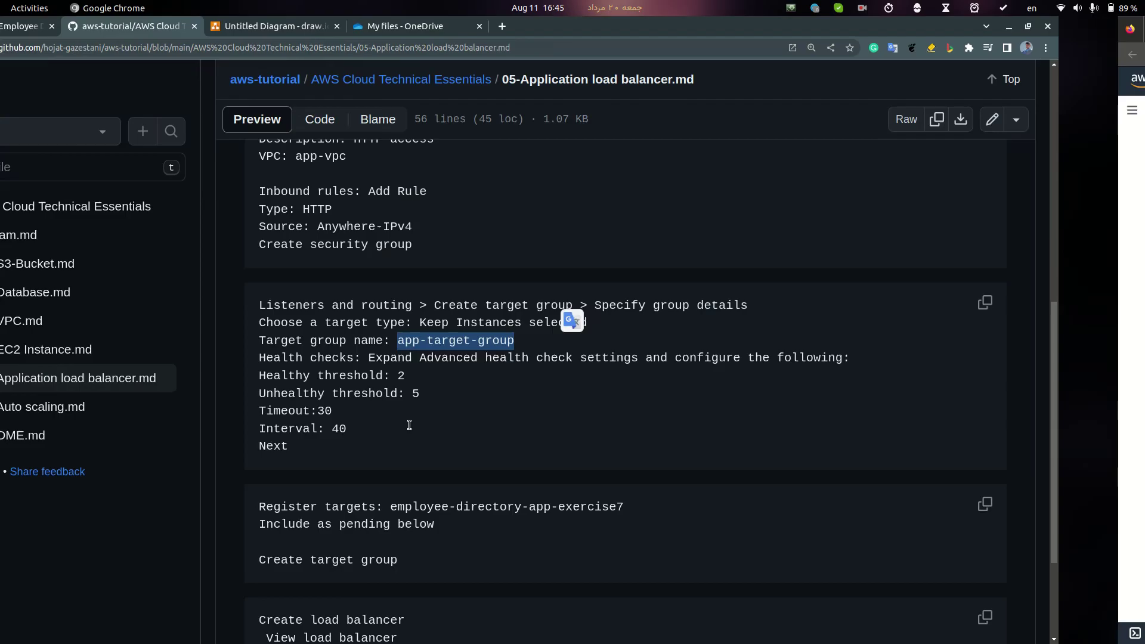
{"action": "left_click", "coordinate": [531, 336]}
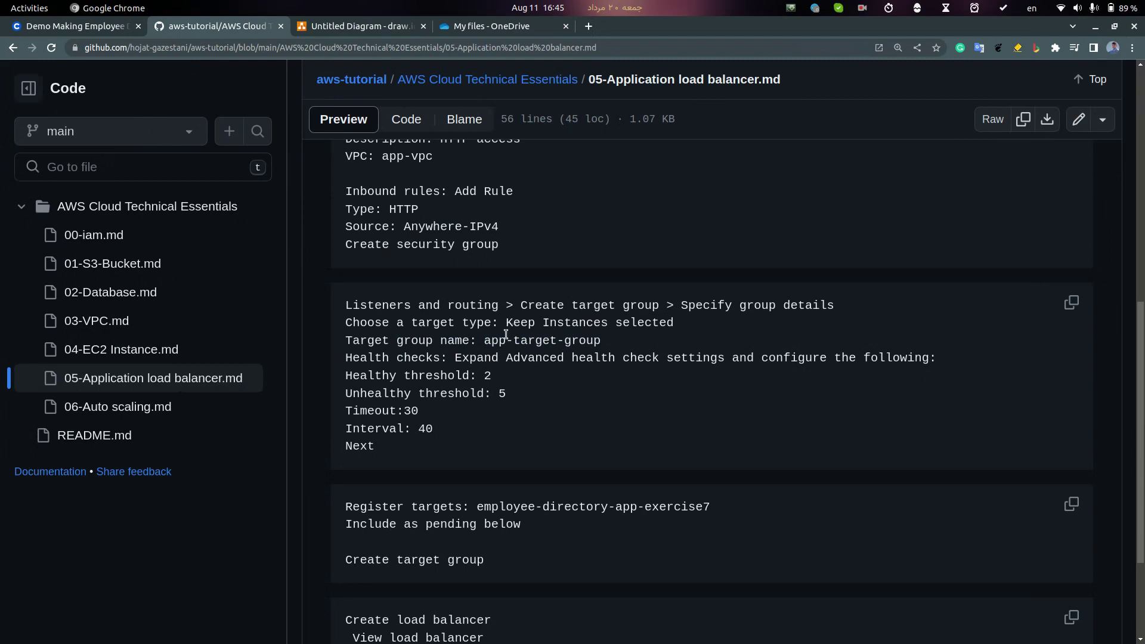
{"action": "left_click_drag", "start_coordinate": [486, 339], "coordinate": [601, 340]}
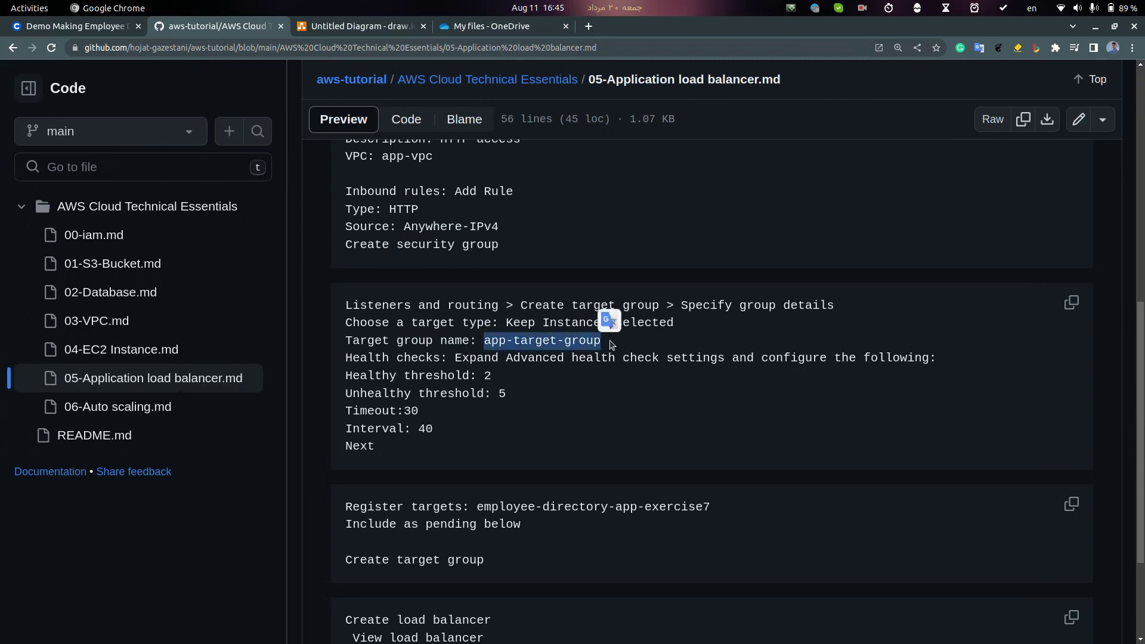
{"action": "key", "text": "alt+Tab"}
{"action": "scroll", "coordinate": [450, 402], "scroll_direction": "down", "scroll_amount": 5}
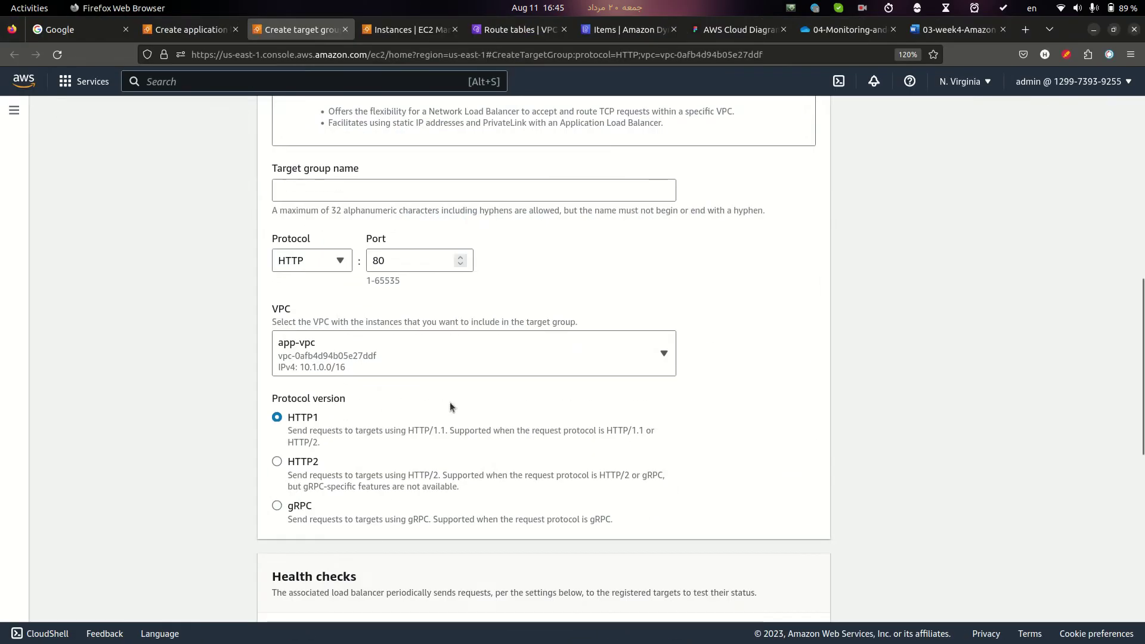
{"action": "left_click", "coordinate": [338, 269]}
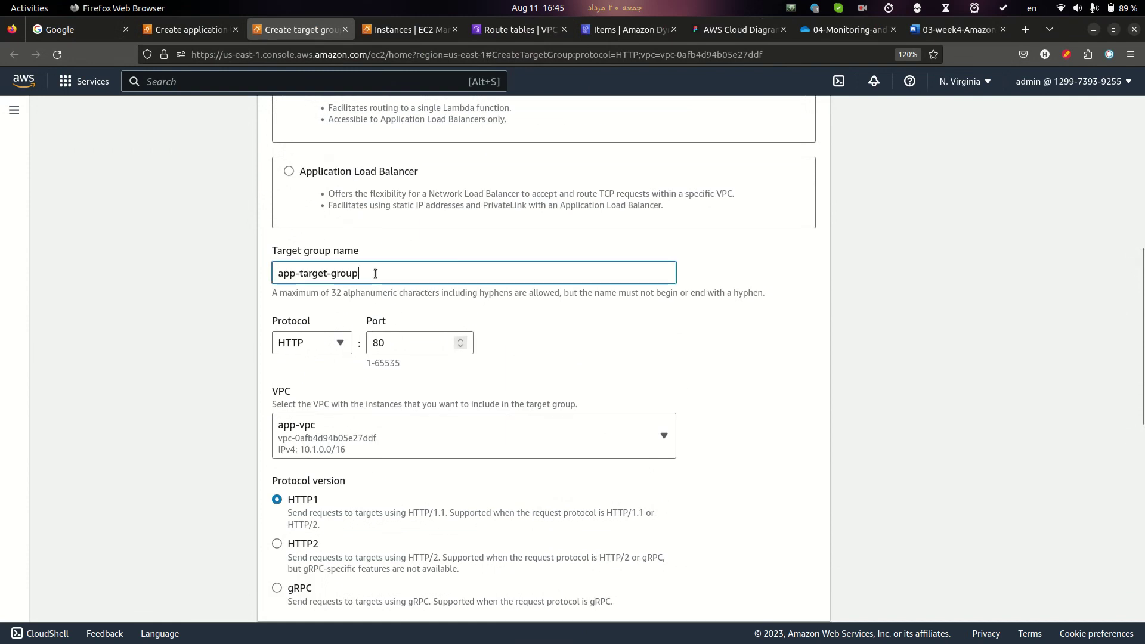
{"action": "scroll", "coordinate": [381, 307], "scroll_direction": "down", "scroll_amount": 7}
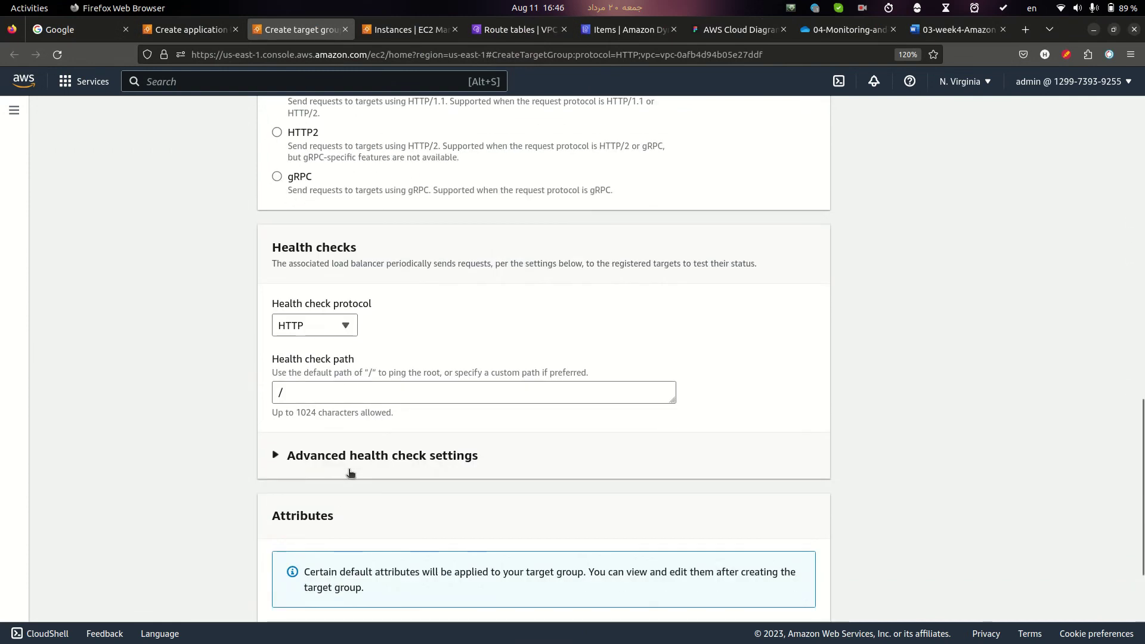
Check the advanced health check settings of app-target-group and continue to registering targets
{"action": "left_click", "coordinate": [349, 457]}
{"action": "scroll", "coordinate": [349, 456], "scroll_direction": "down", "scroll_amount": 5}
{"action": "scroll", "coordinate": [315, 350], "scroll_direction": "down", "scroll_amount": 10}
{"action": "left_click", "coordinate": [780, 582]}
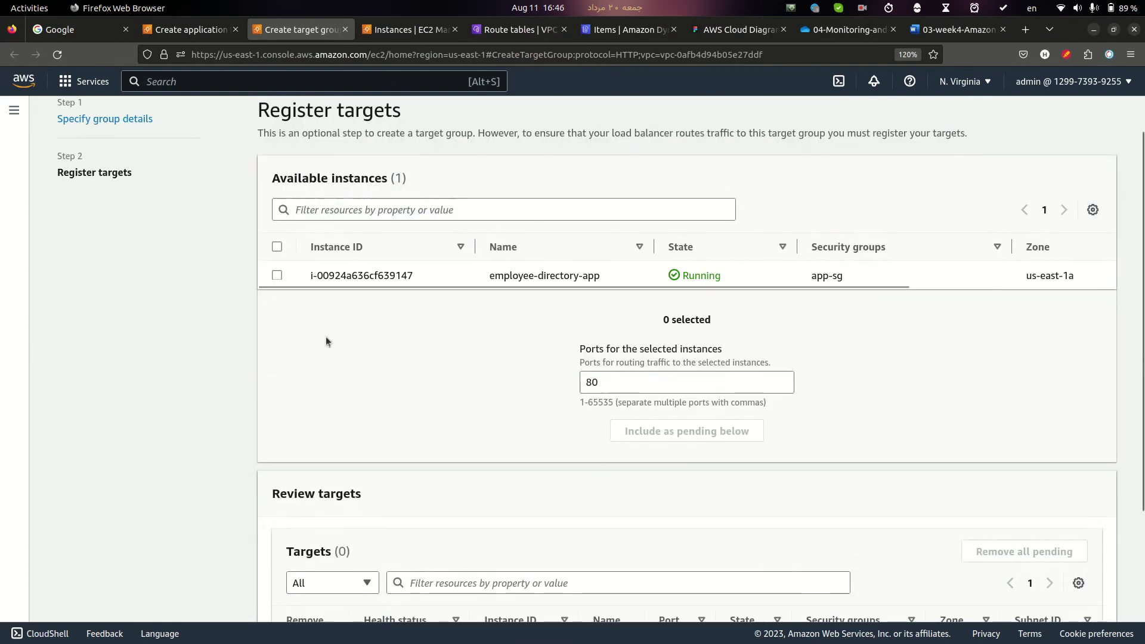
Include the employee-directory-app instance as a pending target on port 80 and create the target group
{"action": "left_click", "coordinate": [277, 275]}
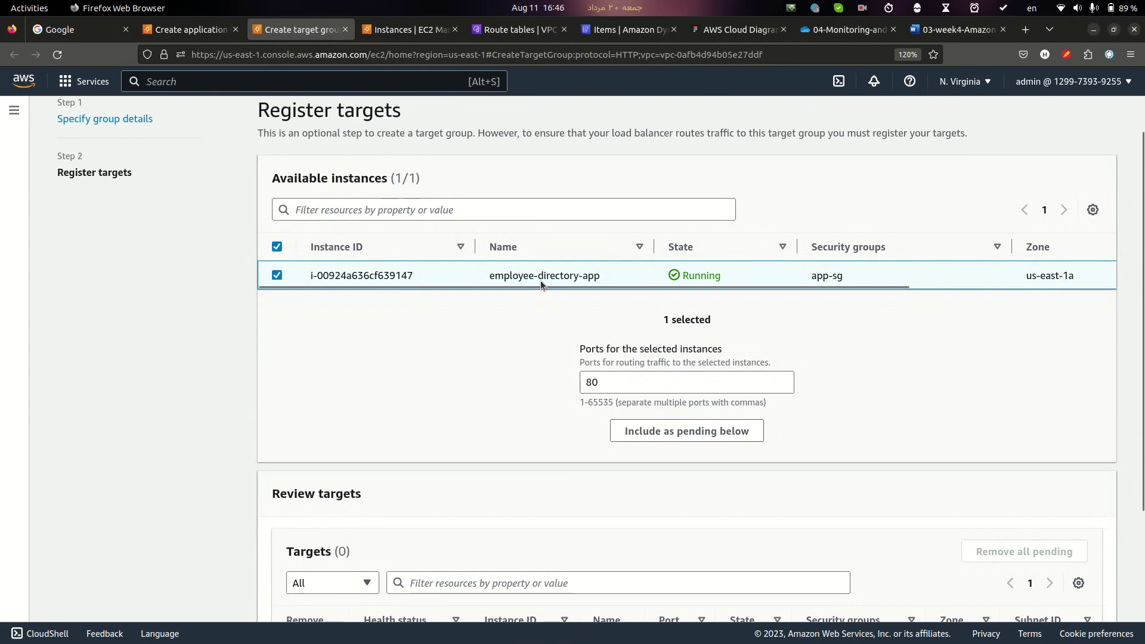
{"action": "left_click", "coordinate": [684, 434]}
{"action": "scroll", "coordinate": [690, 460], "scroll_direction": "down", "scroll_amount": 2}
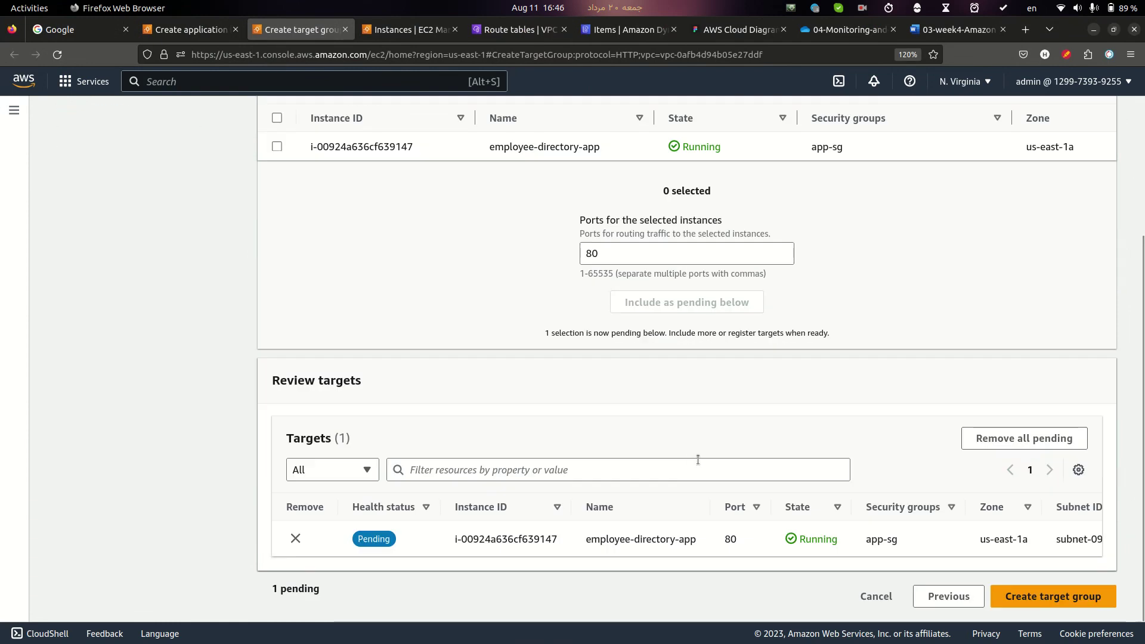
{"action": "left_click", "coordinate": [1076, 598]}
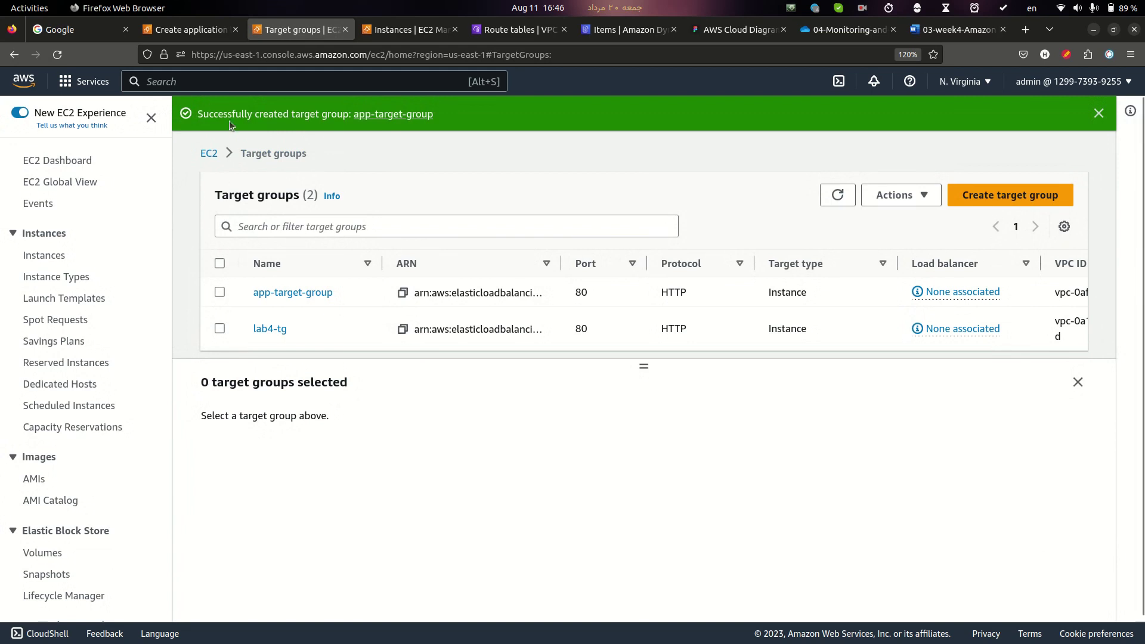
Return to the load balancer form, refresh the target groups and forward the HTTP:80 listener to app-target-group
{"action": "left_click", "coordinate": [198, 32]}
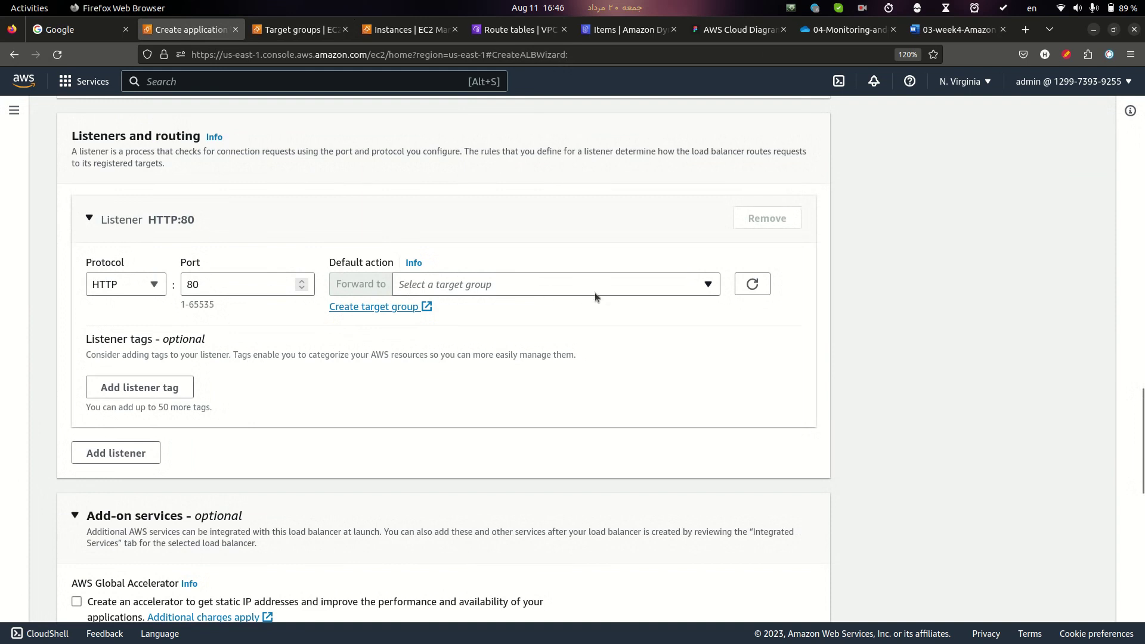
{"action": "left_click", "coordinate": [751, 284]}
{"action": "left_click", "coordinate": [684, 289]}
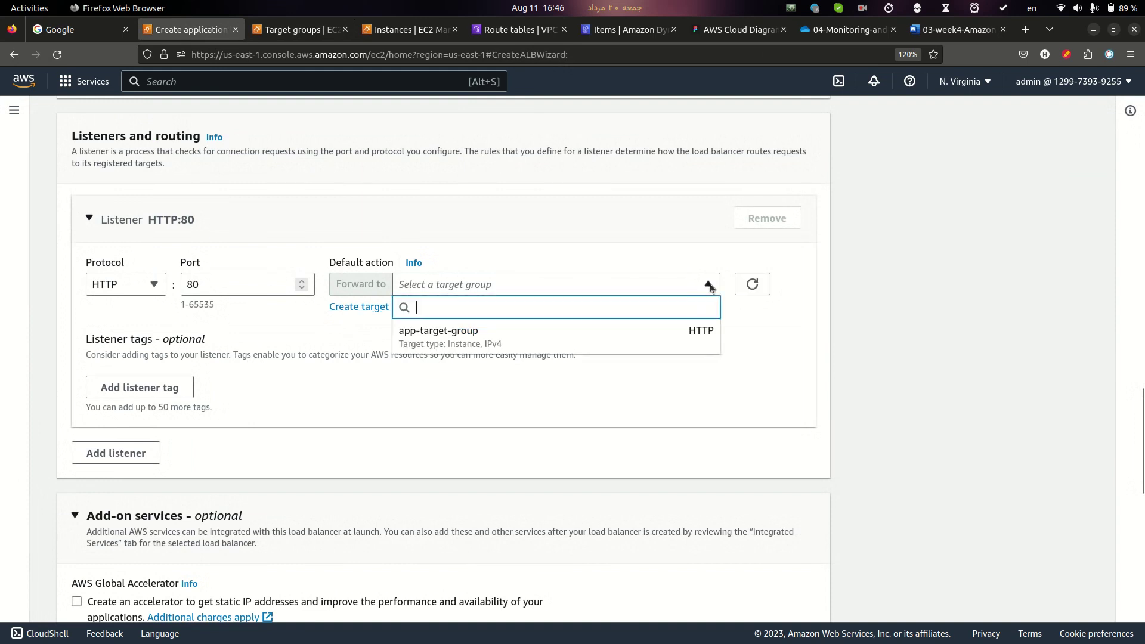
{"action": "left_click", "coordinate": [518, 337]}
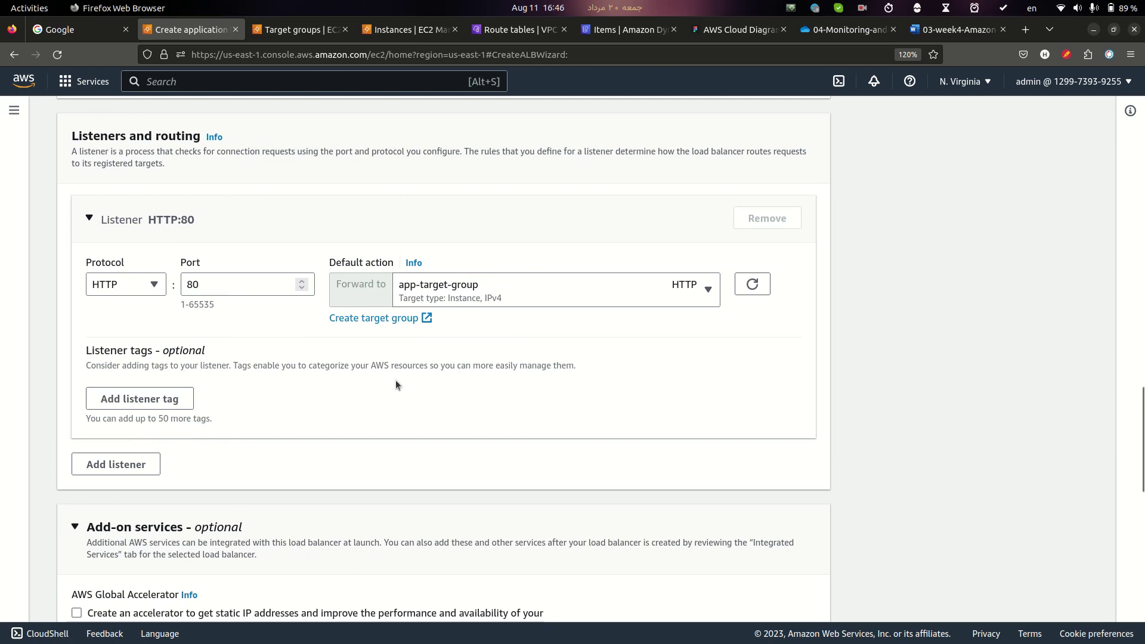
Read the guide's instructions in Chrome for including pending targets and creating the load balancer
{"action": "key", "text": "alt+Tab"}
{"action": "left_click", "coordinate": [503, 376]}
{"action": "scroll", "coordinate": [474, 456], "scroll_direction": "down", "scroll_amount": 1}
{"action": "scroll", "coordinate": [475, 456], "scroll_direction": "down", "scroll_amount": 1}
{"action": "left_click_drag", "start_coordinate": [403, 381], "coordinate": [521, 382]}
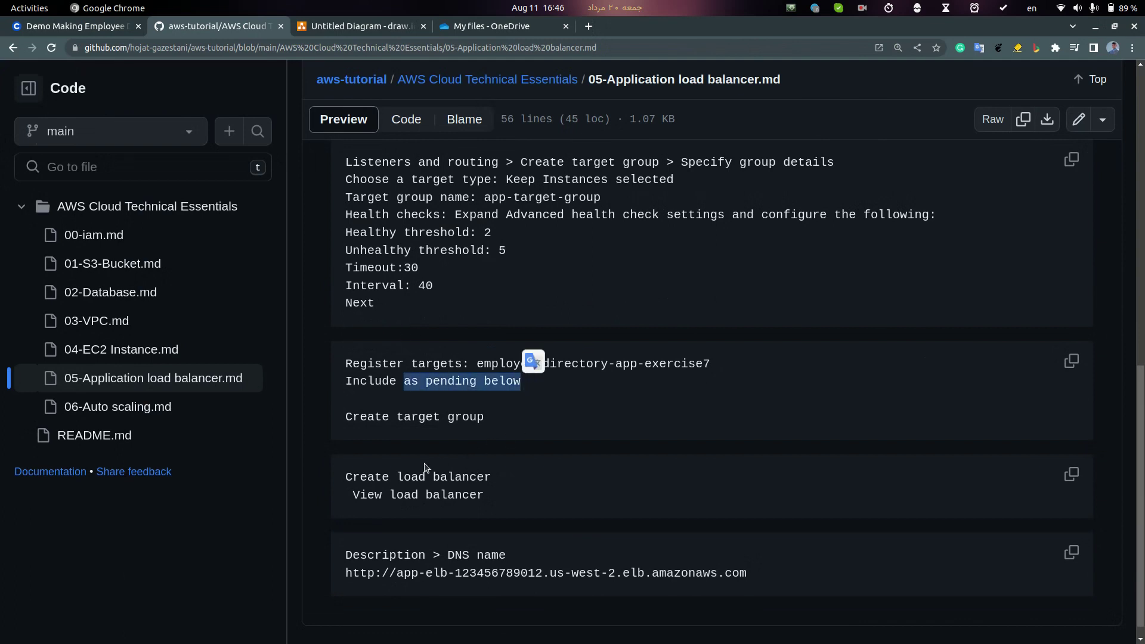
Return to Firefox, create the load balancer and view it in the load balancers list
{"action": "key", "text": "alt+Tab"}
{"action": "scroll", "coordinate": [603, 447], "scroll_direction": "down", "scroll_amount": 10}
{"action": "left_click", "coordinate": [760, 597]}
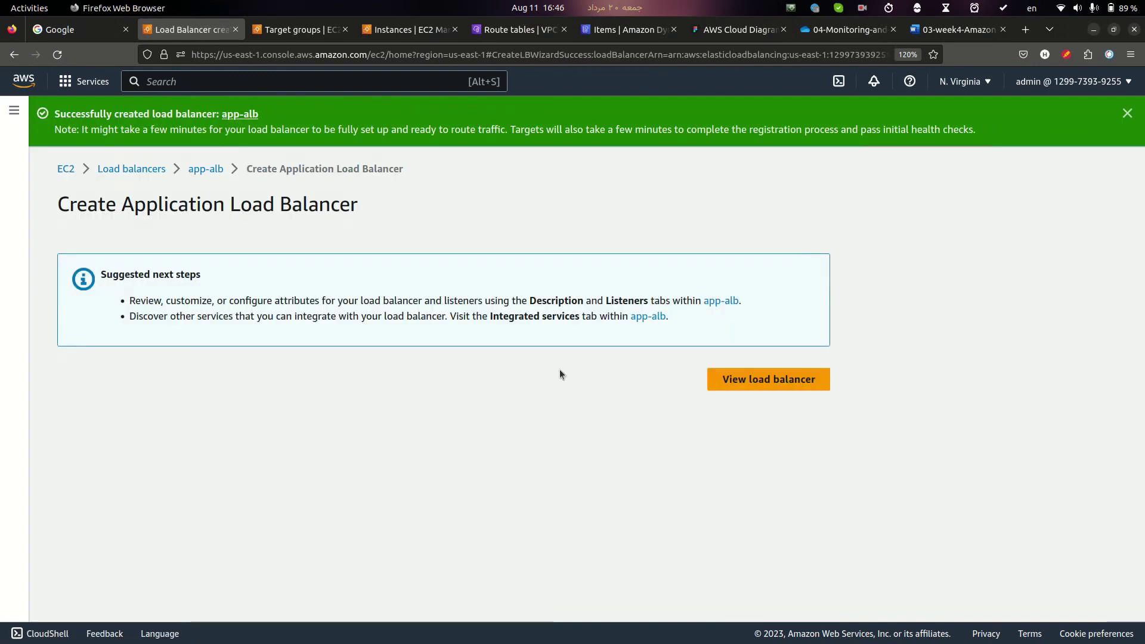
{"action": "left_click", "coordinate": [769, 379]}
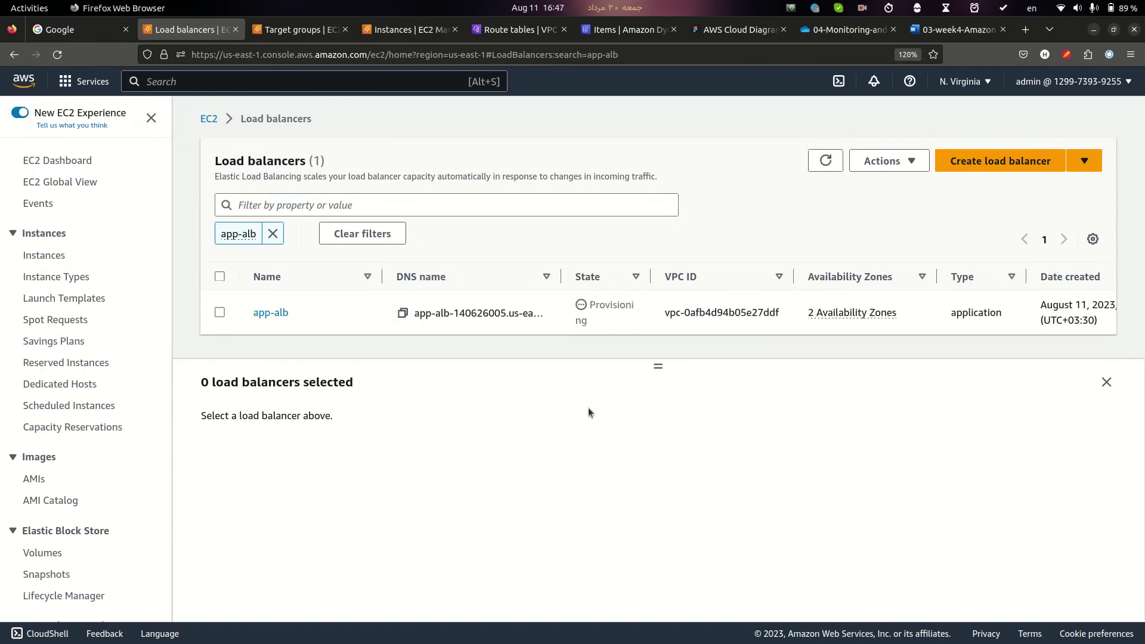
Examine the details and DNS name of app-alb and refresh its provisioning state
{"action": "left_click", "coordinate": [219, 313]}
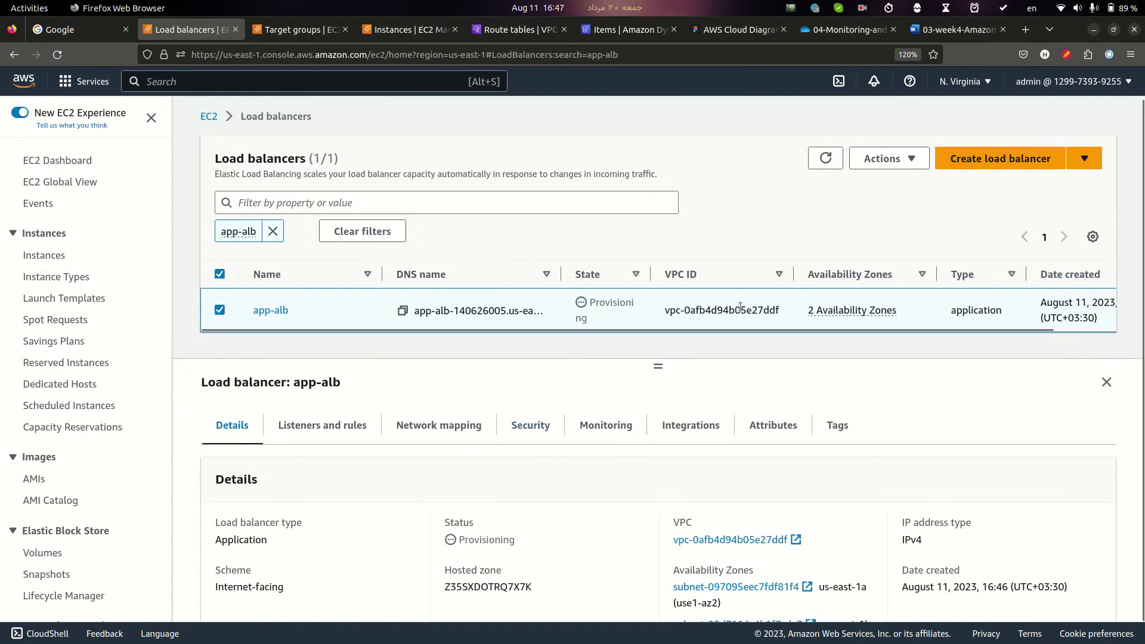
{"action": "scroll", "coordinate": [753, 477], "scroll_direction": "down", "scroll_amount": 3}
{"action": "scroll", "coordinate": [754, 478], "scroll_direction": "up", "scroll_amount": 3}
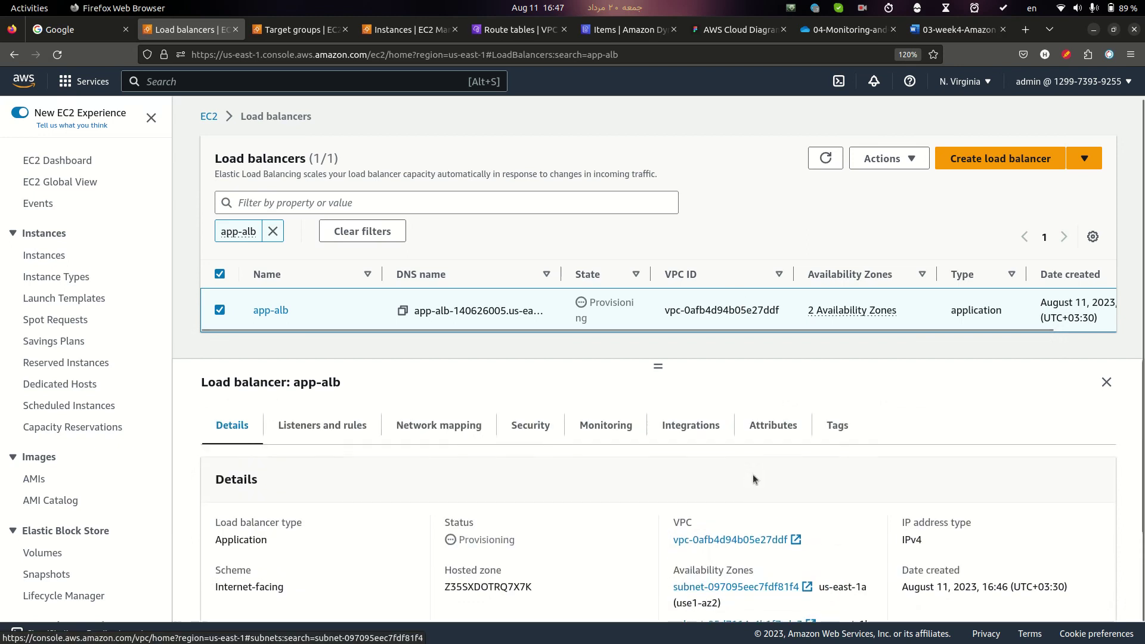
{"action": "scroll", "coordinate": [548, 543], "scroll_direction": "down", "scroll_amount": 3}
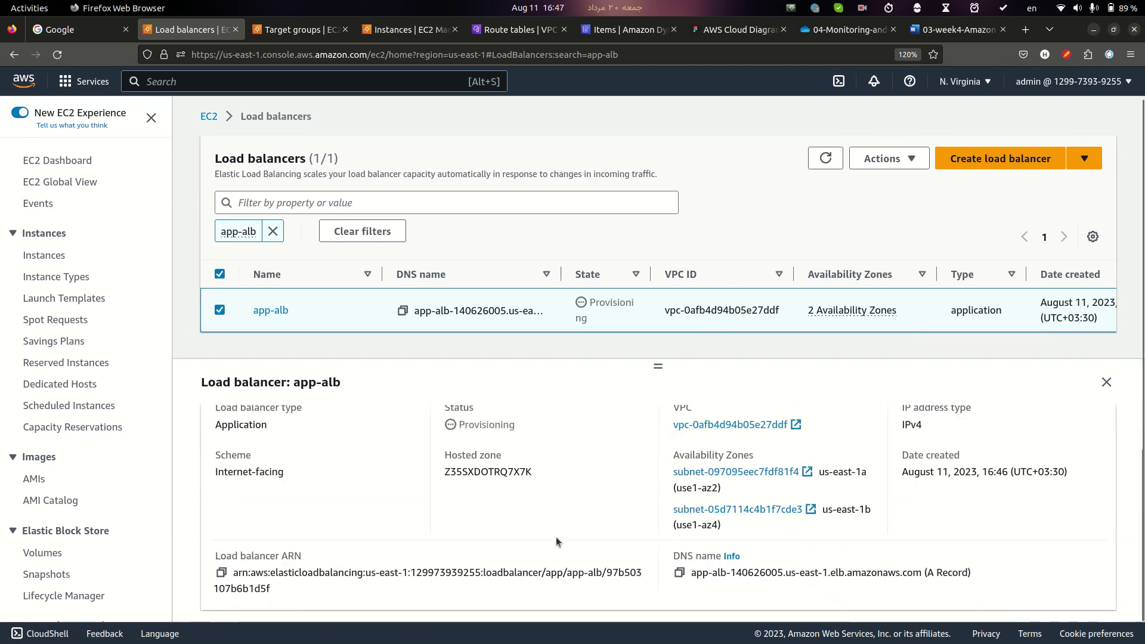
{"action": "left_click_drag", "start_coordinate": [923, 571], "coordinate": [689, 572]}
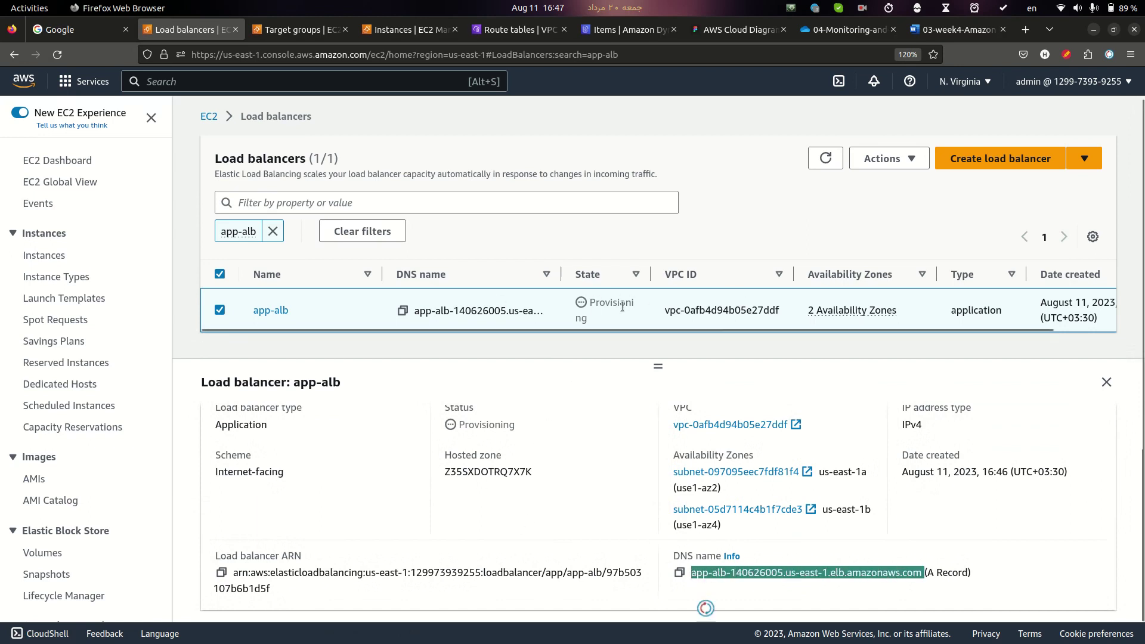
{"action": "left_click", "coordinate": [826, 158]}
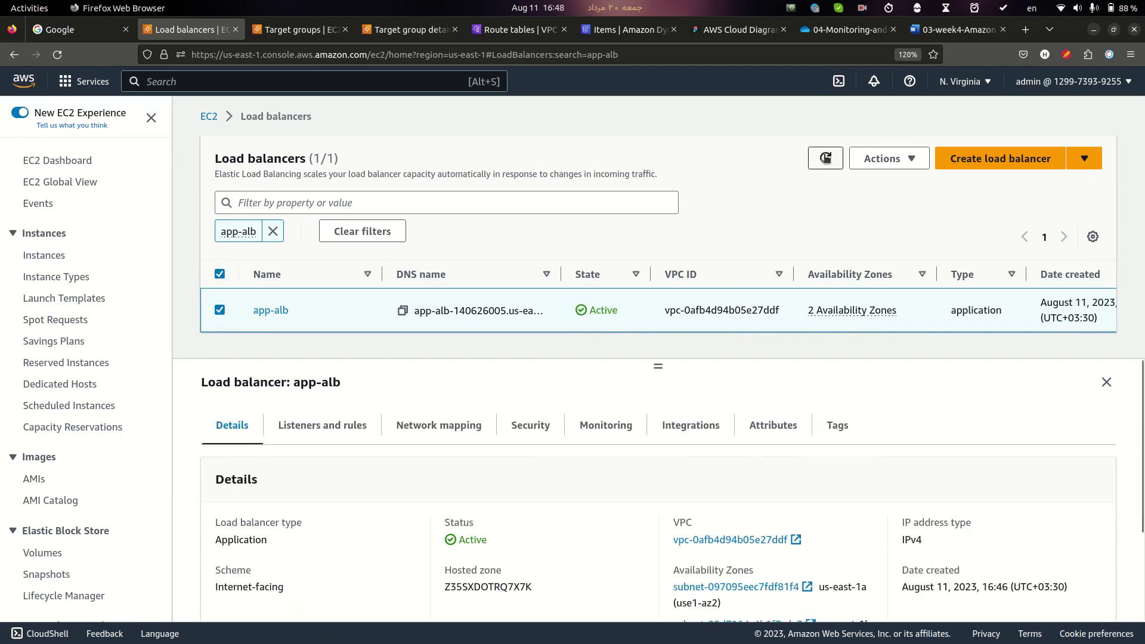
Open the DNS name of app-alb in a new browser tab and reload the page
{"action": "scroll", "coordinate": [703, 448], "scroll_direction": "down", "scroll_amount": 3}
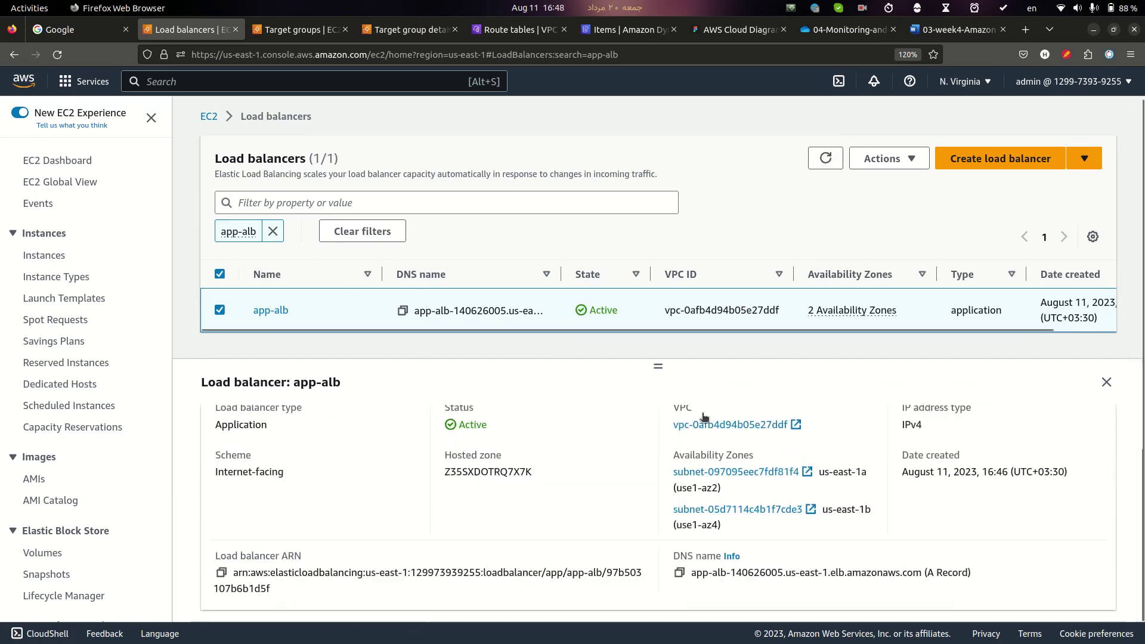
{"action": "left_click_drag", "start_coordinate": [919, 574], "coordinate": [690, 573]}
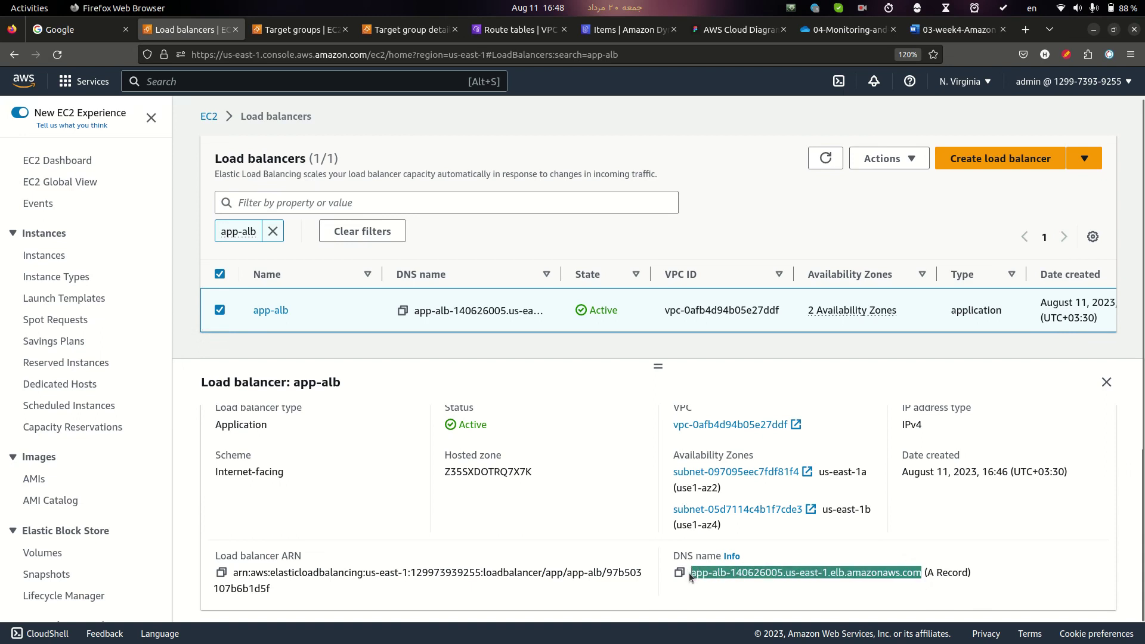
{"action": "right_click", "coordinate": [722, 573]}
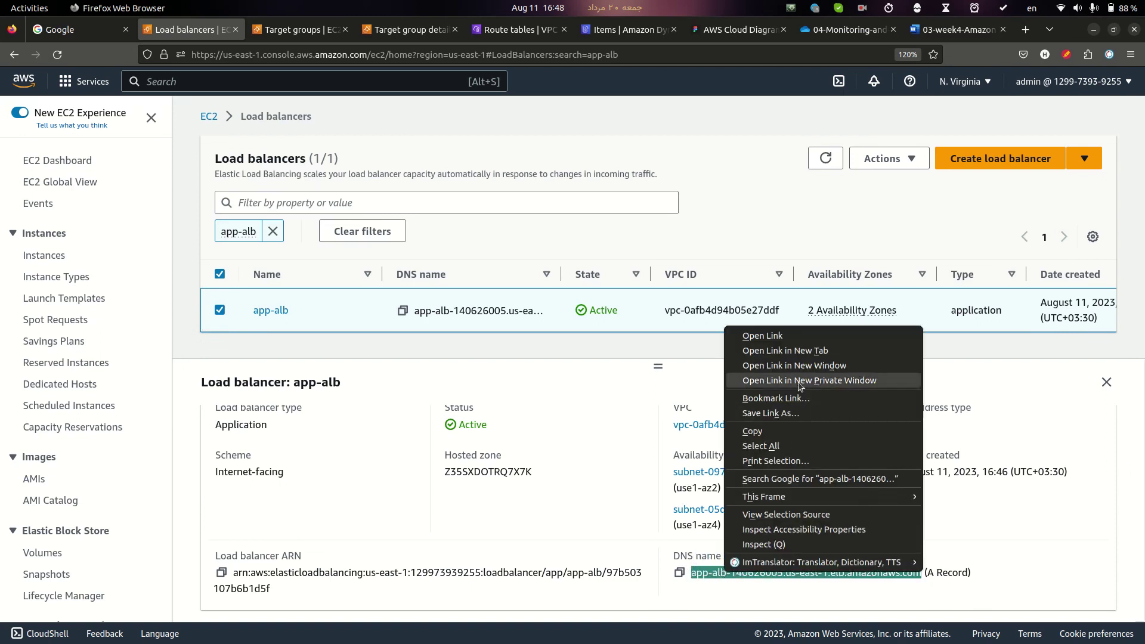
{"action": "left_click", "coordinate": [811, 352]}
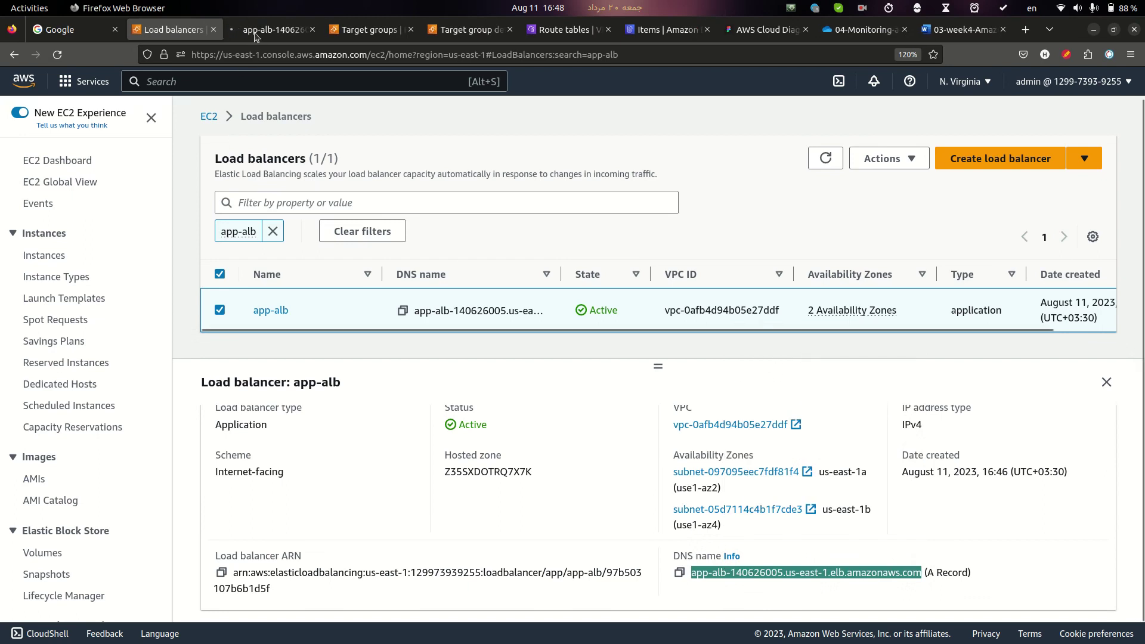
{"action": "left_click", "coordinate": [258, 29]}
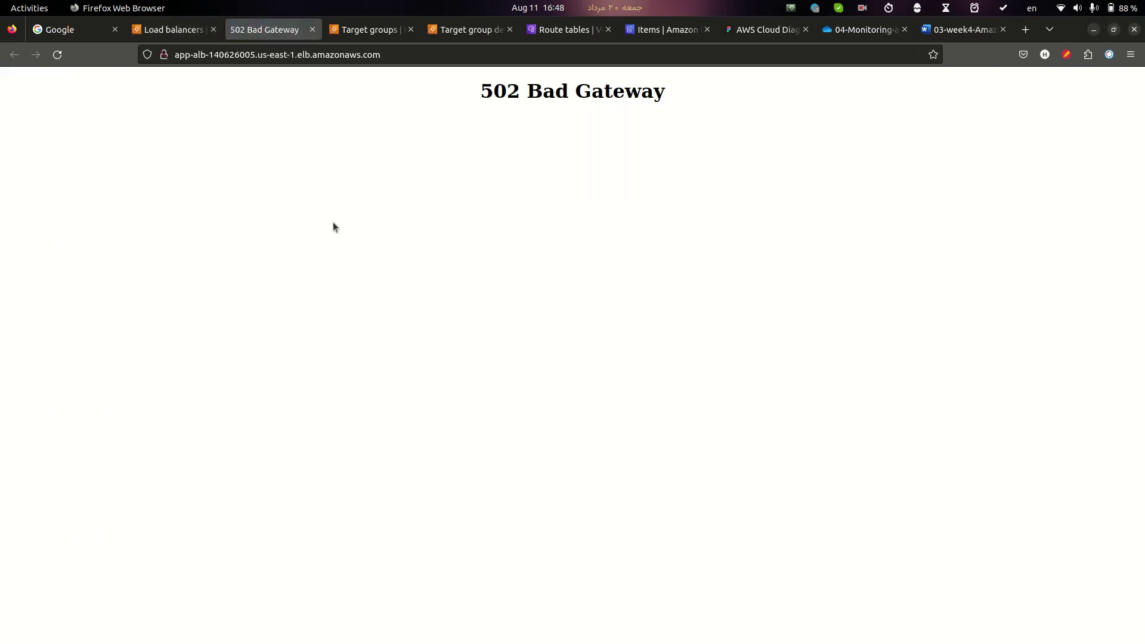
{"action": "left_click", "coordinate": [60, 61]}
{"action": "left_click", "coordinate": [60, 61]}
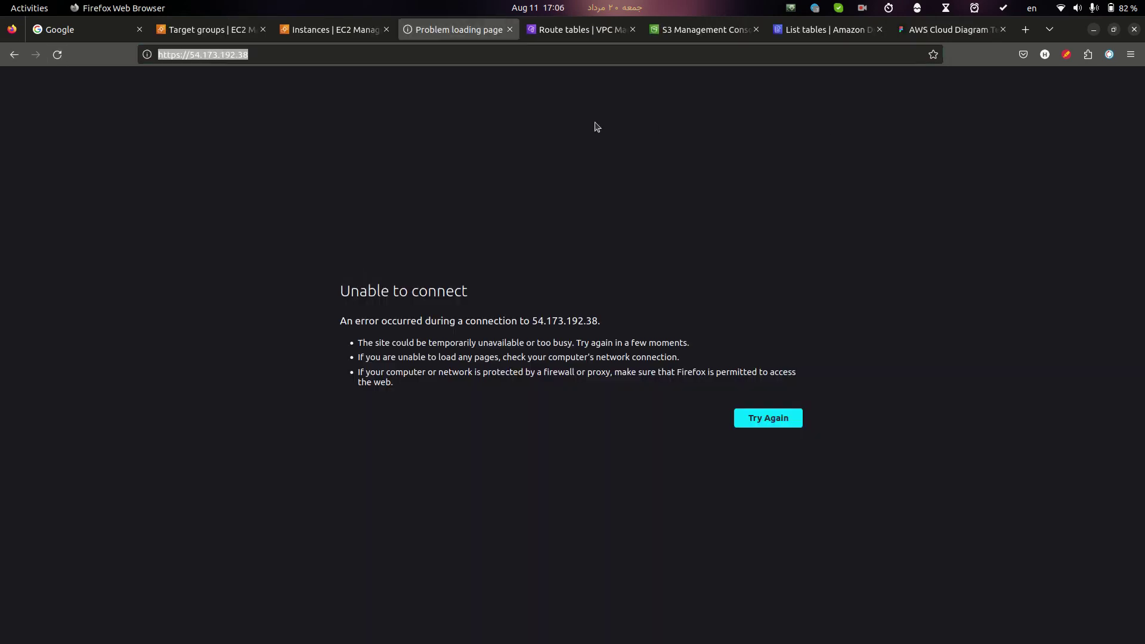
Check the Employee Directory page in Chrome, return to Firefox and open the EC2 Load Balancers page
{"action": "key", "text": "alt+Tab"}
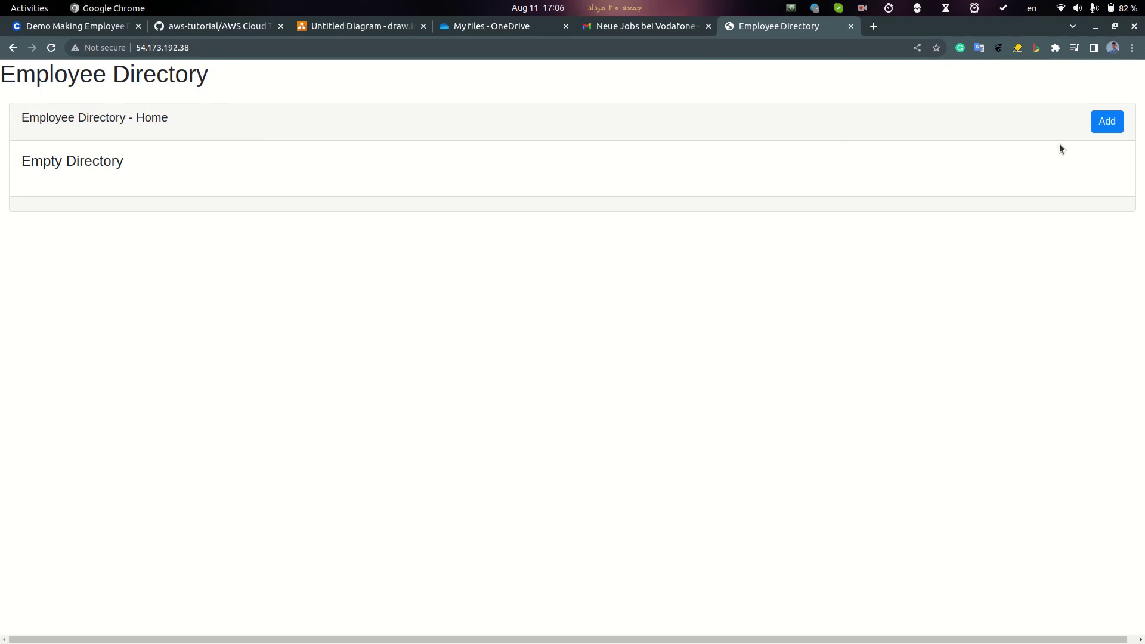
{"action": "key", "text": "alt+Tab"}
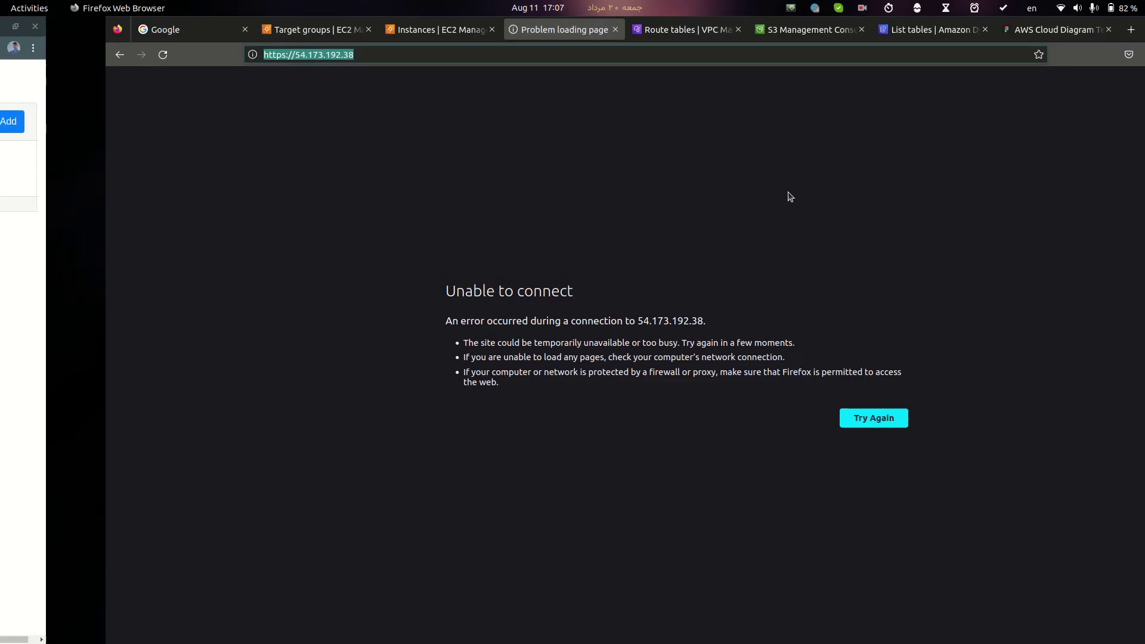
{"action": "left_click", "coordinate": [210, 29]}
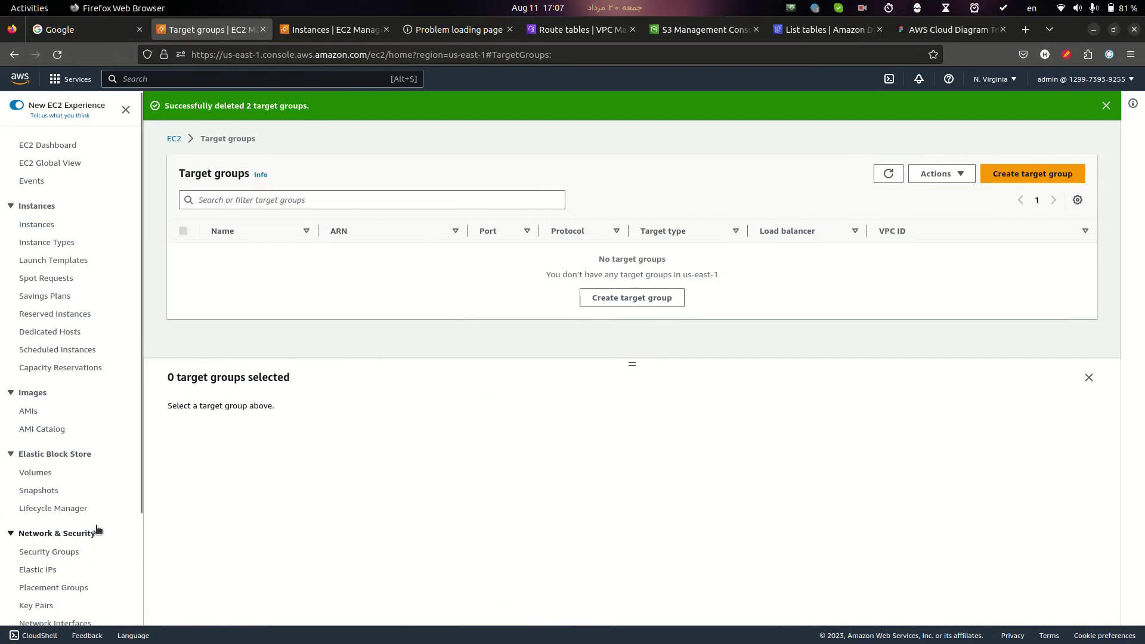
{"action": "scroll", "coordinate": [94, 504], "scroll_direction": "down", "scroll_amount": 4}
{"action": "left_click", "coordinate": [47, 534]}
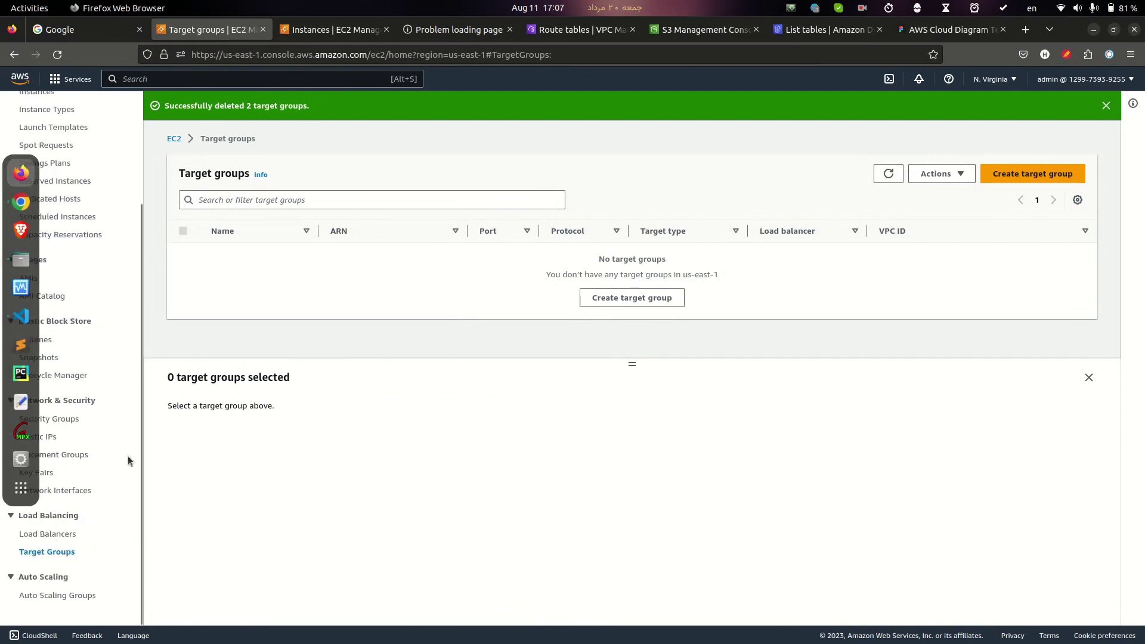
Close the browser tab that cannot connect and open the Create subnet form from the VPC subnets list
{"action": "left_click", "coordinate": [455, 29]}
{"action": "key", "text": "ctrl+w"}
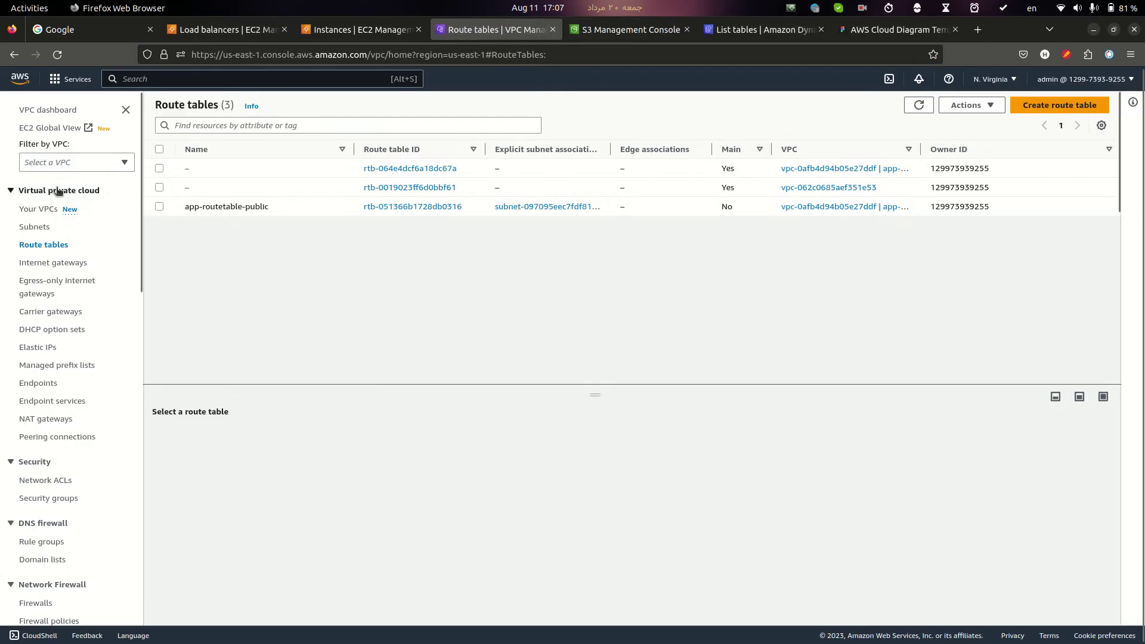
{"action": "left_click", "coordinate": [37, 226]}
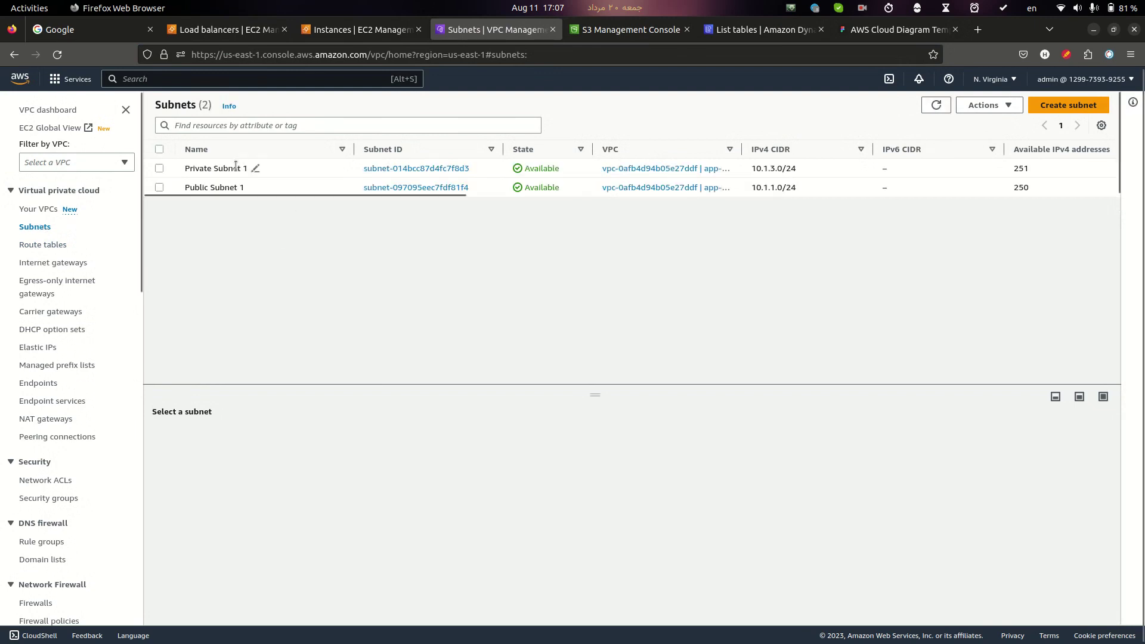
{"action": "left_click", "coordinate": [1068, 105]}
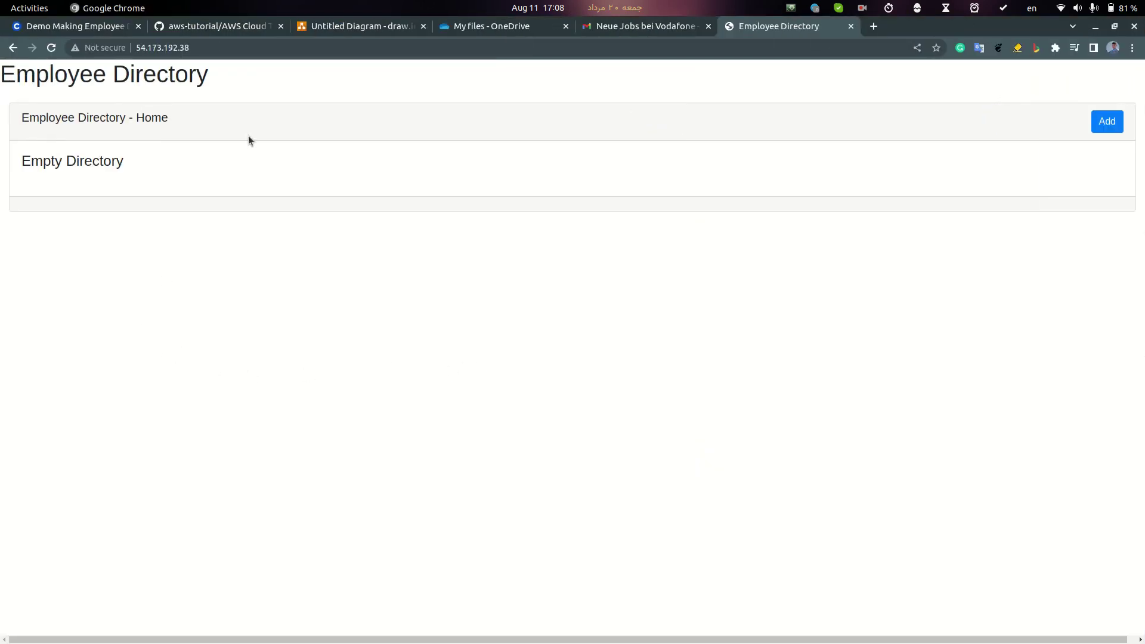
Consult the Creating subnets section of the 03-VPC.md guide in Chrome and return to the subnet form in Firefox
{"action": "left_click", "coordinate": [219, 25]}
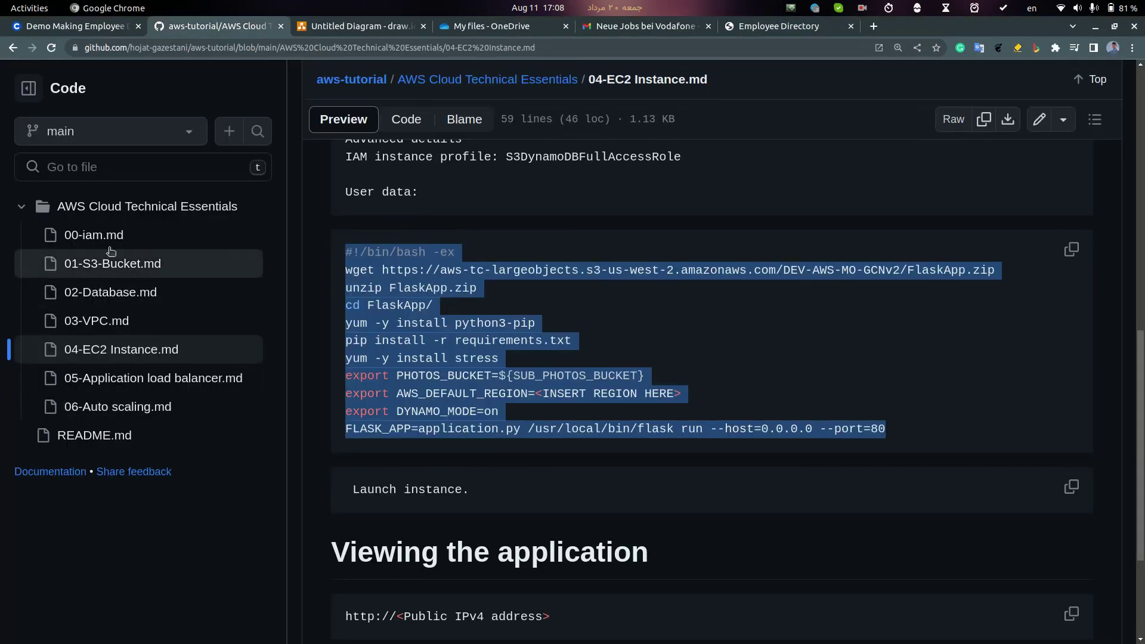
{"action": "left_click", "coordinate": [121, 316]}
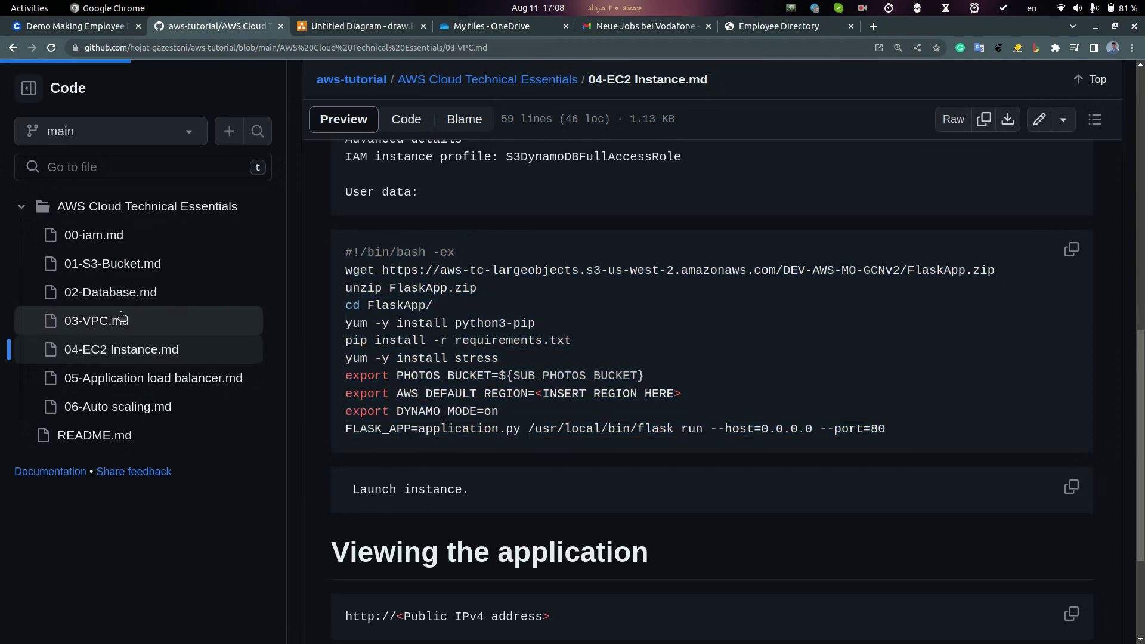
{"action": "scroll", "coordinate": [494, 409], "scroll_direction": "down", "scroll_amount": 6}
{"action": "scroll", "coordinate": [494, 412], "scroll_direction": "down", "scroll_amount": 3}
{"action": "key", "text": "alt+Tab"}
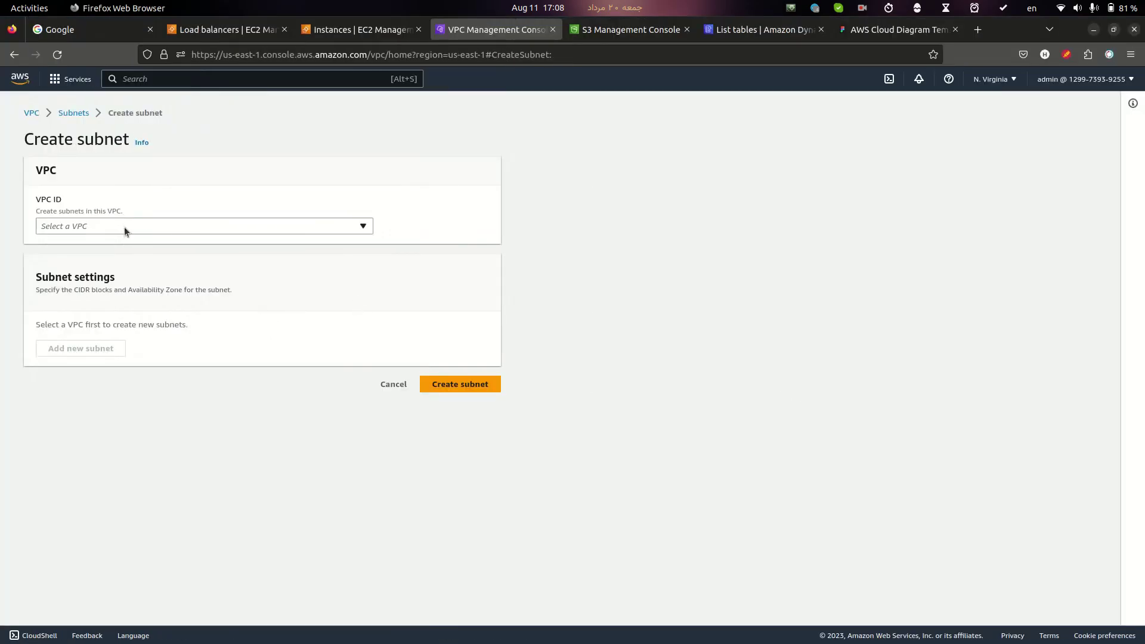
Select app-vpc for the new subnet and name it Public Subnet 2, copying the name from the guide in Chrome
{"action": "left_click", "coordinate": [124, 228]}
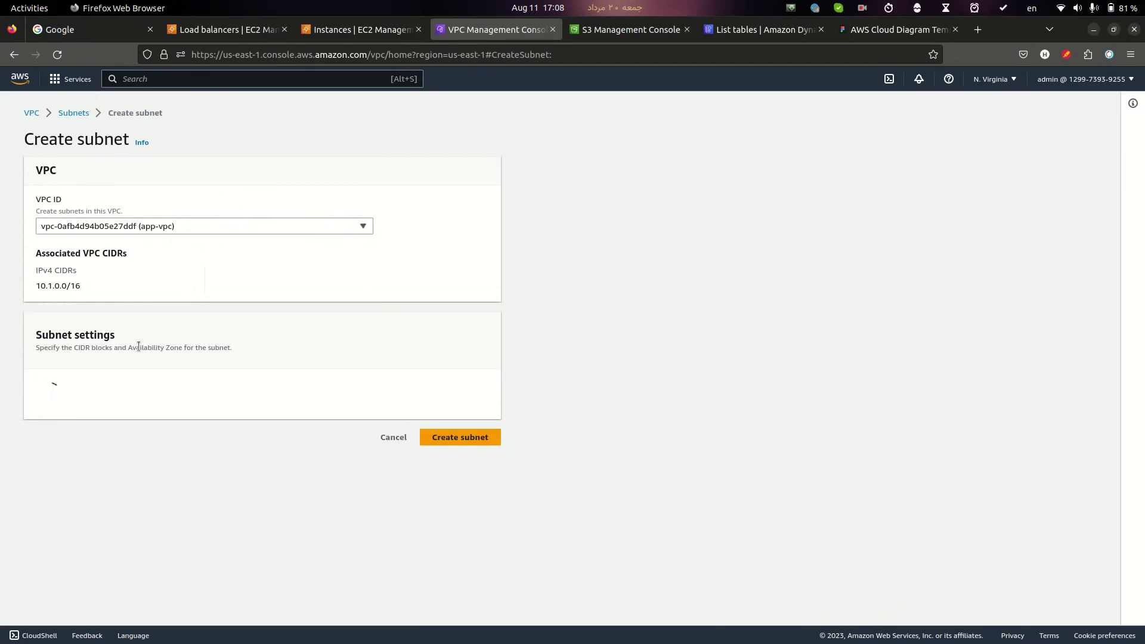
{"action": "key", "text": "alt+Tab"}
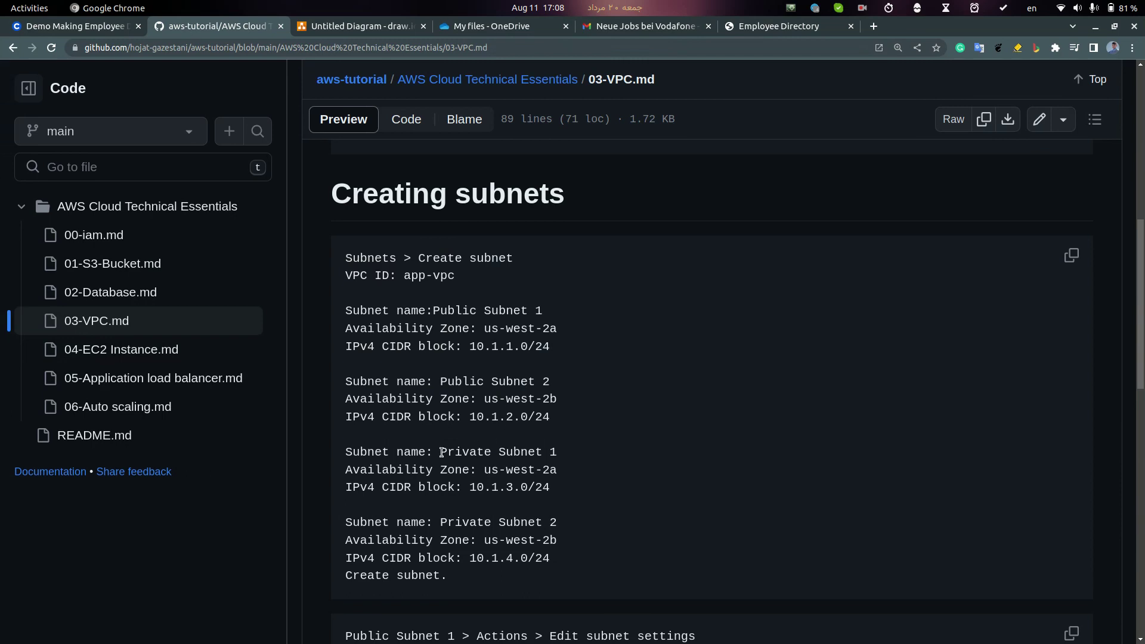
{"action": "left_click_drag", "start_coordinate": [443, 381], "coordinate": [593, 382]}
{"action": "key", "text": "ctrl+c"}
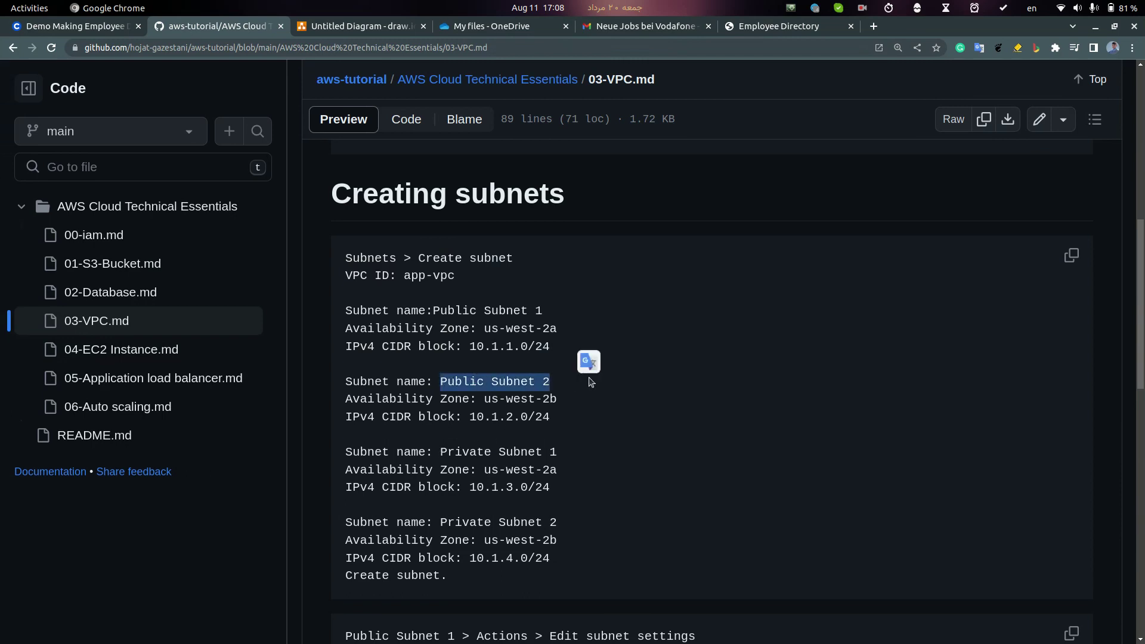
{"action": "key", "text": "alt+Tab"}
{"action": "left_click", "coordinate": [117, 431]}
{"action": "key", "text": "ctrl+v"}
Return to the subnet form in Firefox and set the Availability Zone to US East (N. Virginia) / us-east-1b
{"action": "scroll", "coordinate": [180, 448], "scroll_direction": "down", "scroll_amount": 3}
{"action": "left_click", "coordinate": [148, 377]}
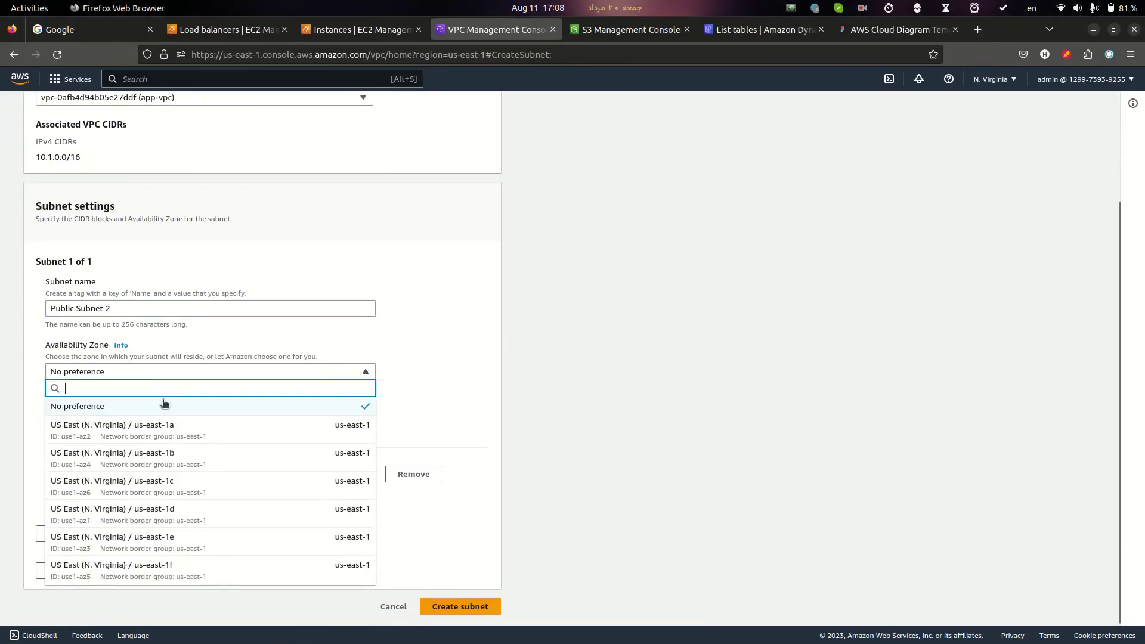
{"action": "left_click", "coordinate": [183, 457]}
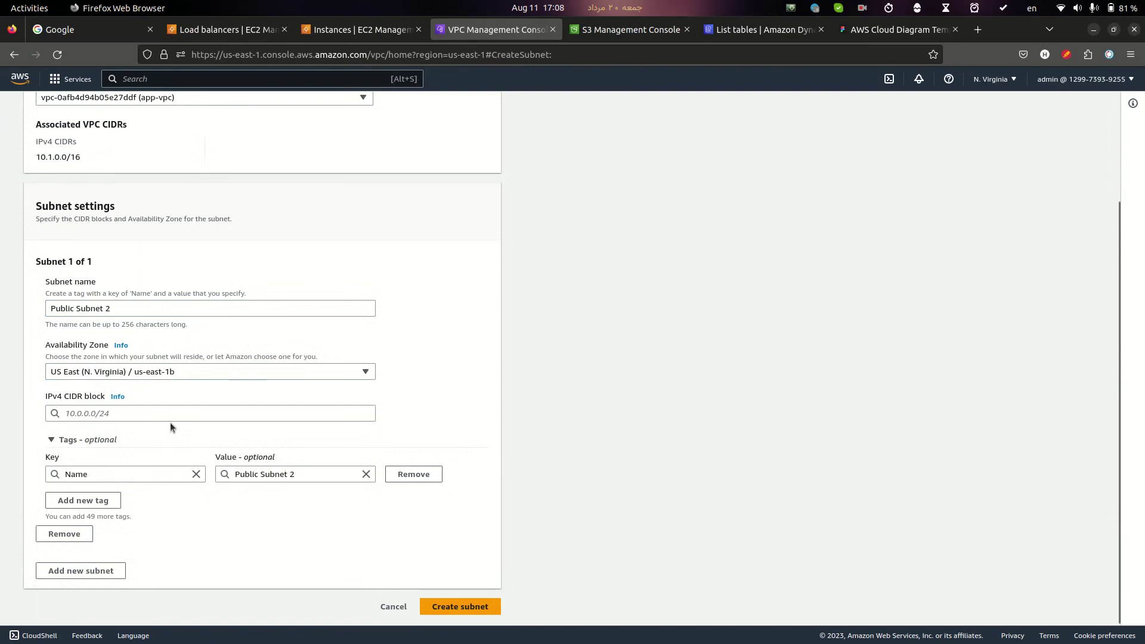
Set the IPv4 CIDR block to 10.1.2.0/24, copied from the Public Subnet 2 entry of the guide in Chrome, and create the subnet
{"action": "key", "text": "alt+Tab"}
{"action": "left_click_drag", "start_coordinate": [469, 416], "coordinate": [589, 413]}
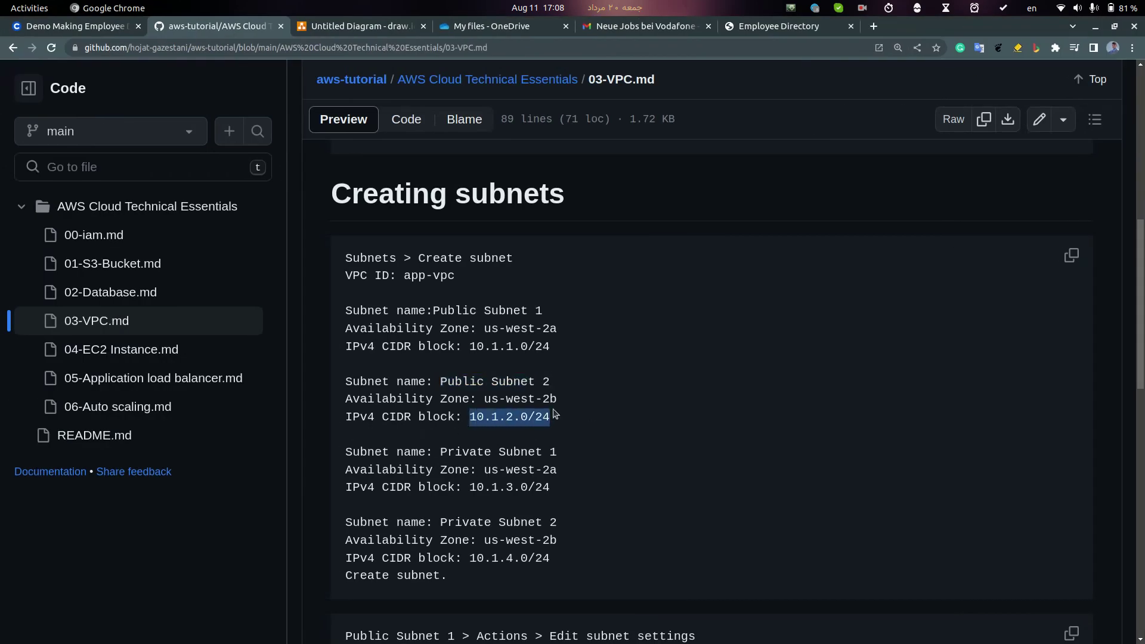
{"action": "key", "text": "ctrl+c"}
{"action": "key", "text": "alt+Tab"}
{"action": "left_click", "coordinate": [178, 413]}
{"action": "key", "text": "ctrl+v"}
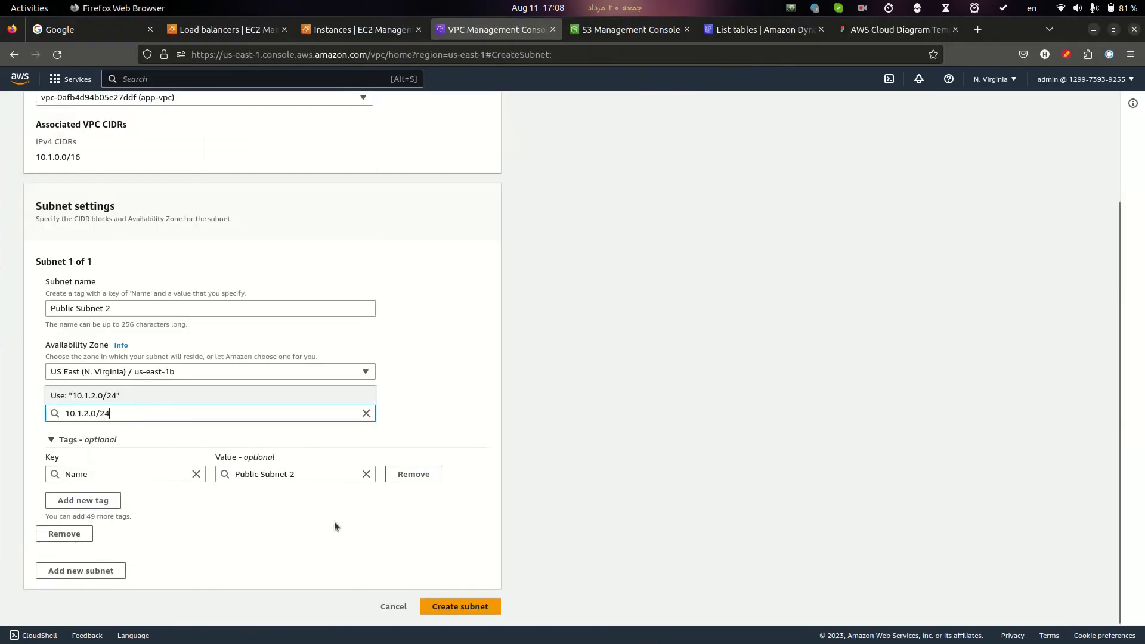
{"action": "left_click", "coordinate": [460, 606]}
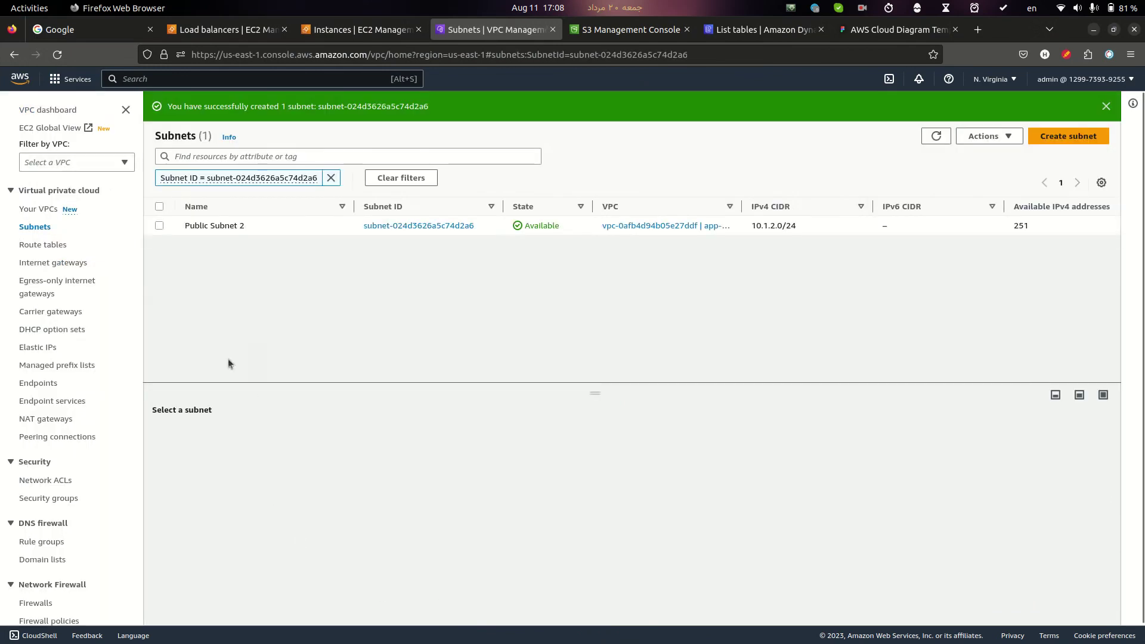
Open the VPC route tables list and select app-routetable-public
{"action": "left_click", "coordinate": [57, 245]}
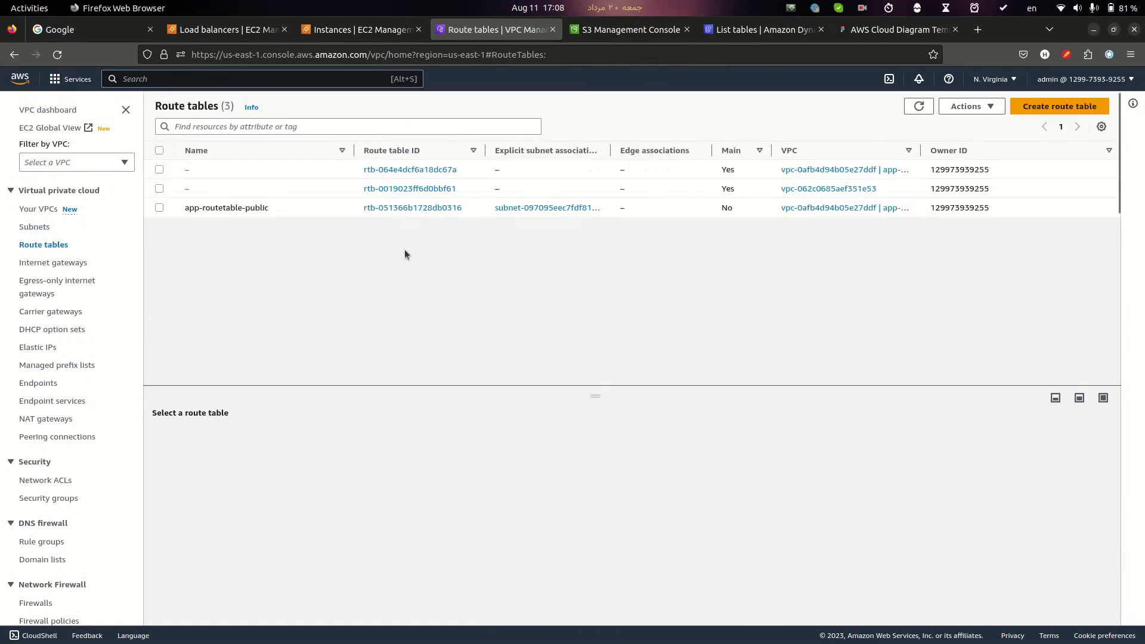
{"action": "left_click", "coordinate": [160, 208]}
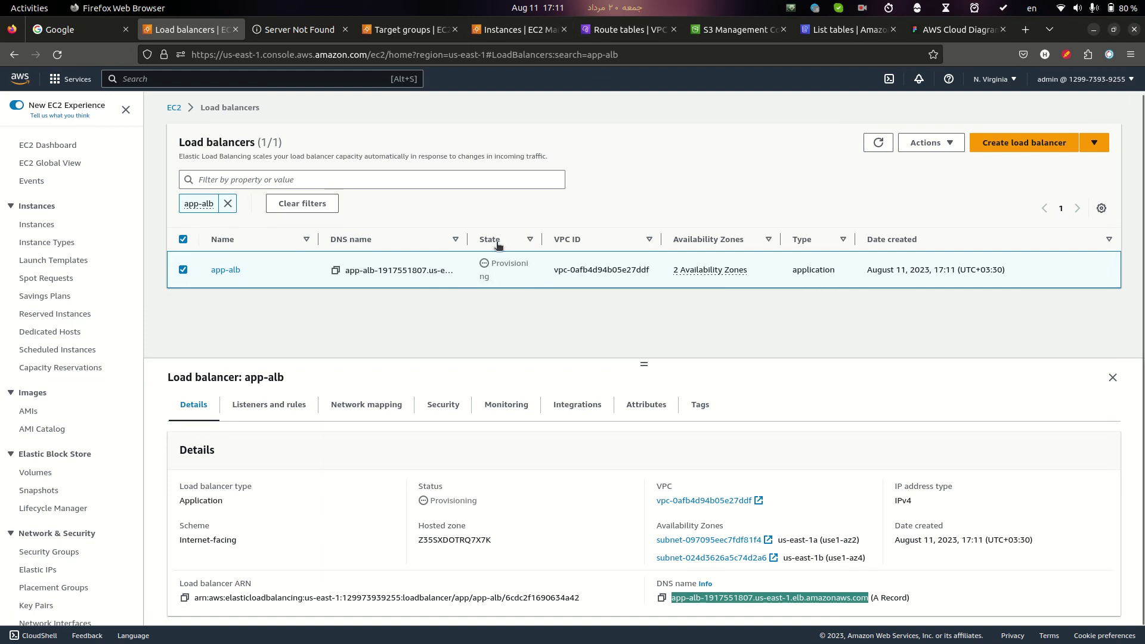
Examine app-target-group in the EC2 target groups, checking its details, target distribution by Availability Zone and registered targets
{"action": "left_click", "coordinate": [418, 36]}
{"action": "scroll", "coordinate": [92, 543], "scroll_direction": "down", "scroll_amount": 3}
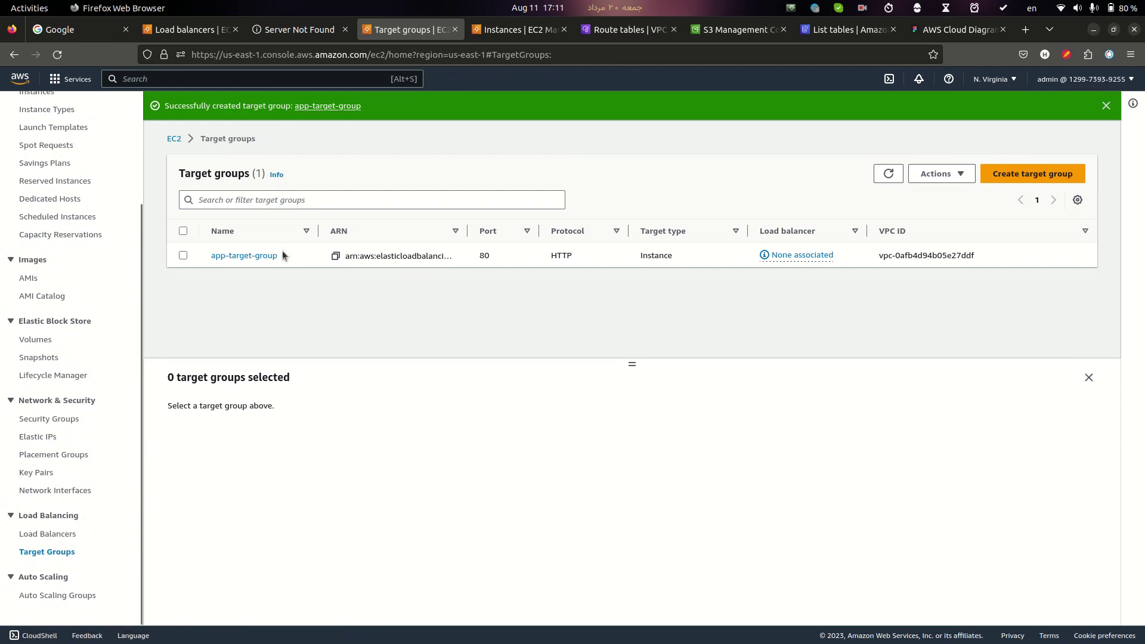
{"action": "left_click", "coordinate": [191, 262]}
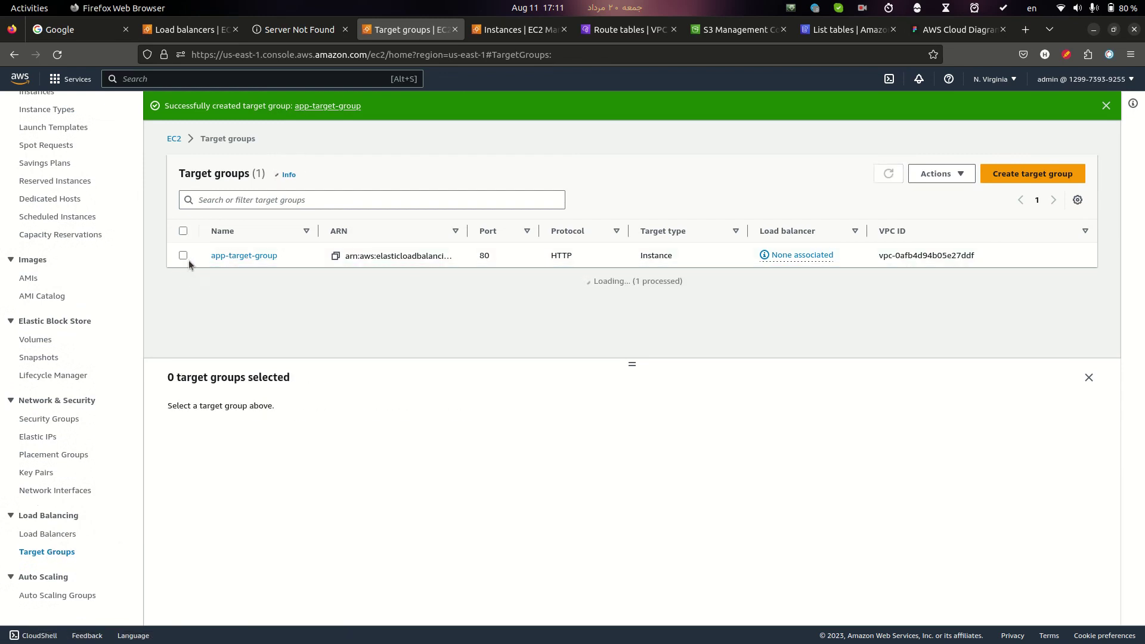
{"action": "scroll", "coordinate": [615, 477], "scroll_direction": "down", "scroll_amount": 2}
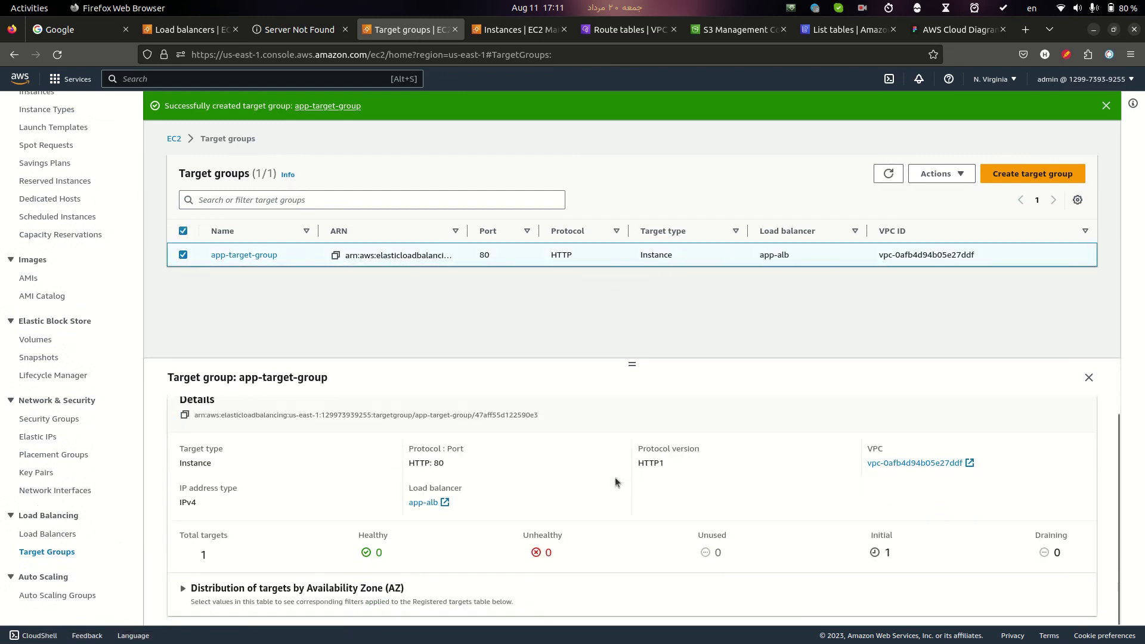
{"action": "left_click", "coordinate": [221, 589]}
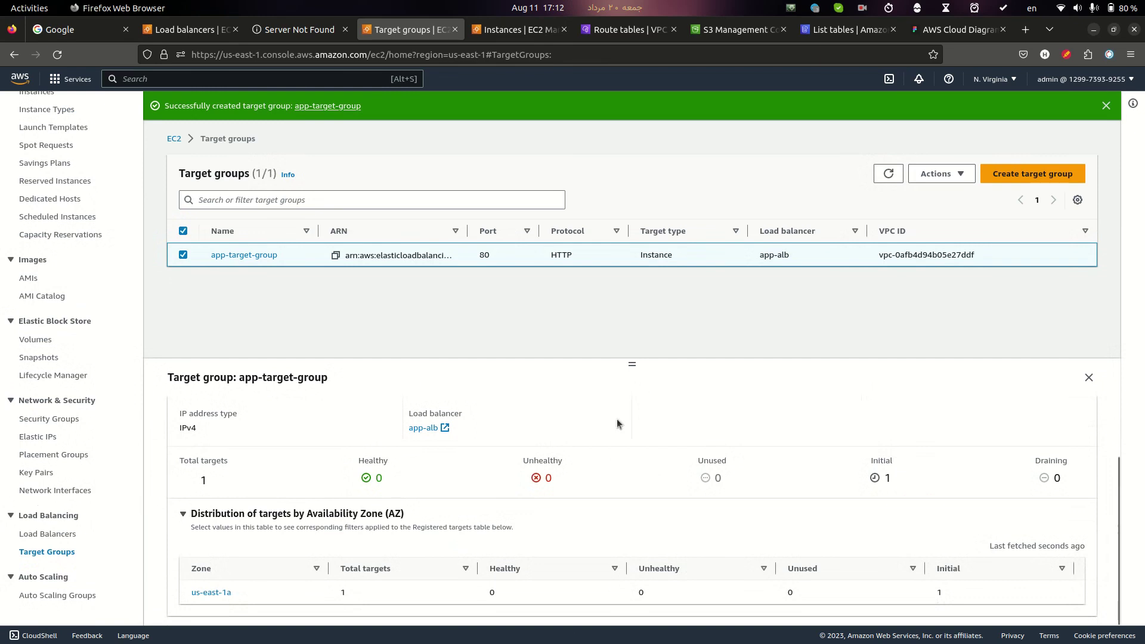
{"action": "scroll", "coordinate": [573, 464], "scroll_direction": "up", "scroll_amount": 3}
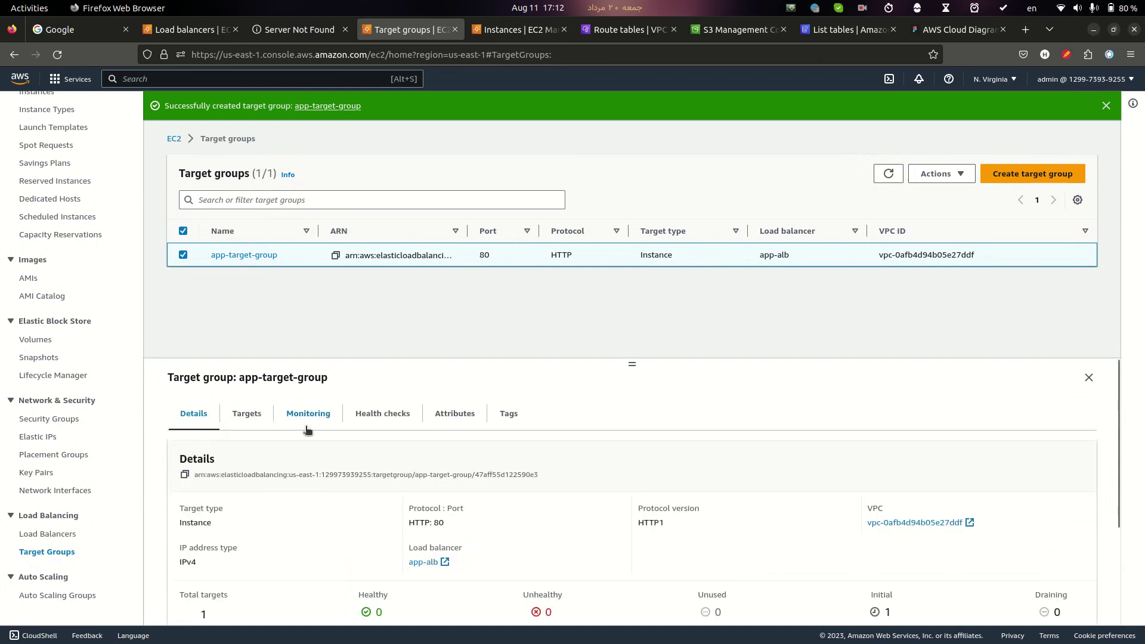
{"action": "left_click", "coordinate": [239, 412]}
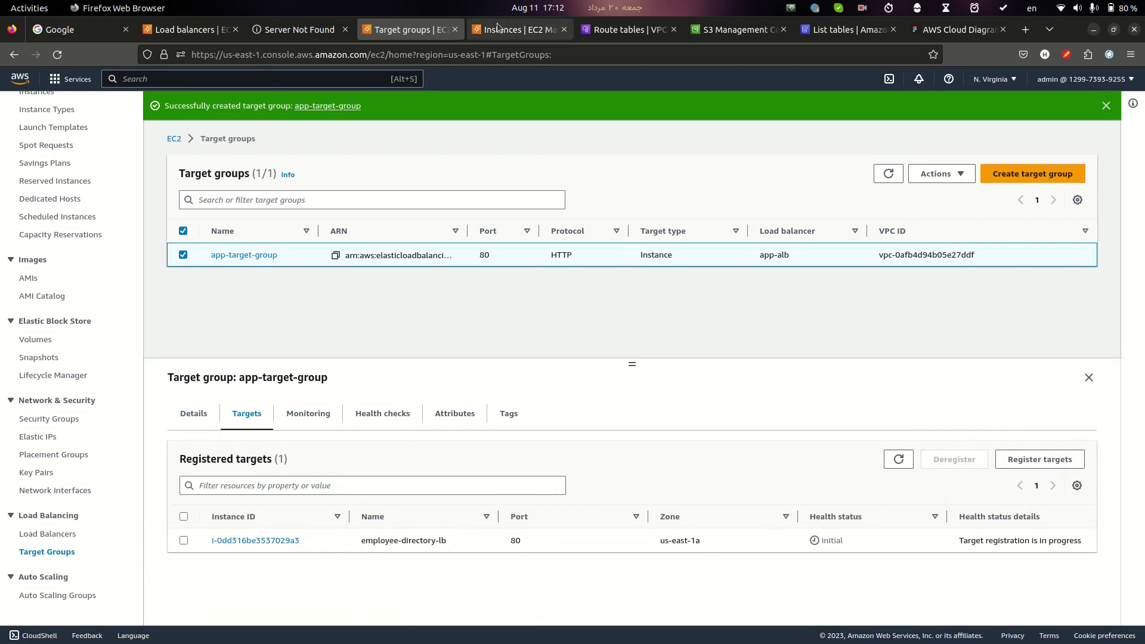
Reload the EC2 instances list to check employee-directory-lb, and refresh the load balancers list to check the state of app-alb
{"action": "left_click", "coordinate": [516, 28]}
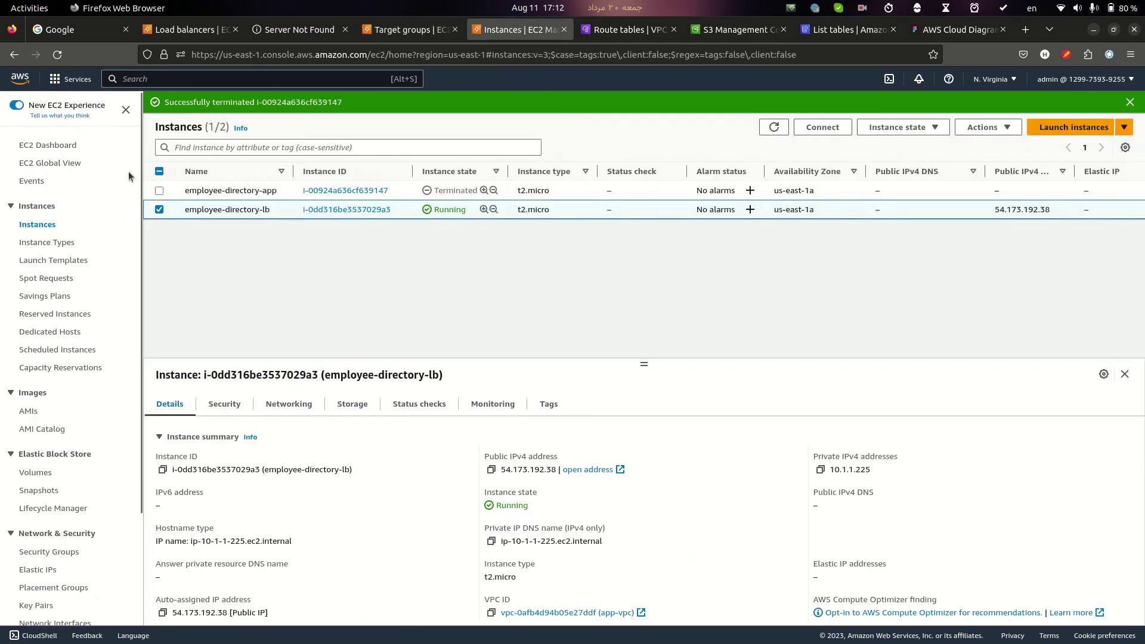
{"action": "left_click", "coordinate": [58, 55]}
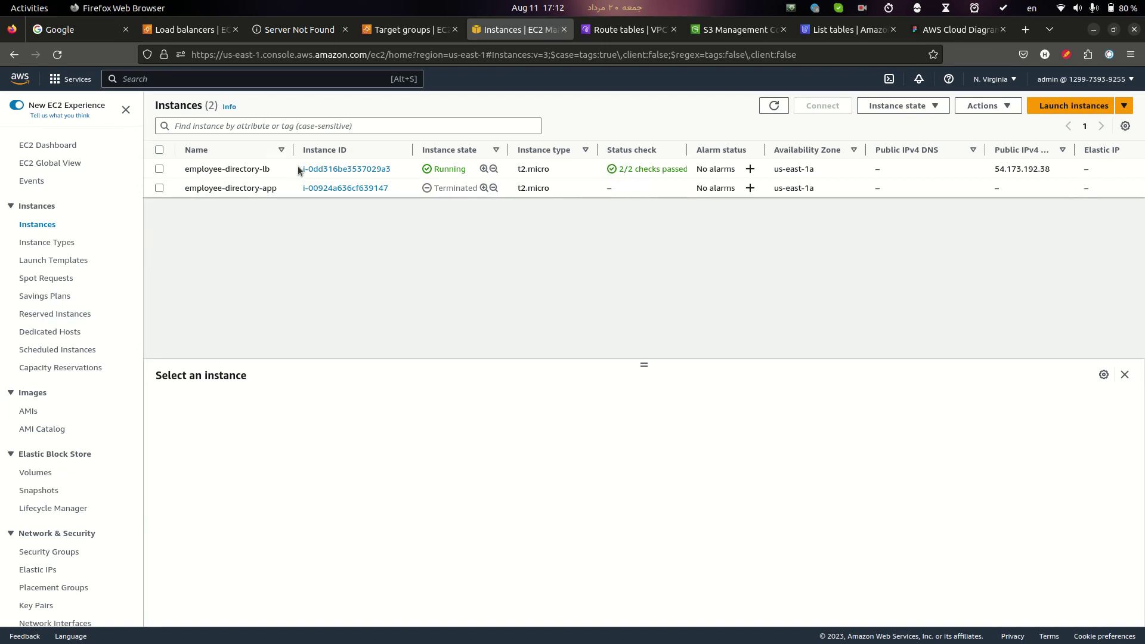
{"action": "left_click", "coordinate": [181, 32]}
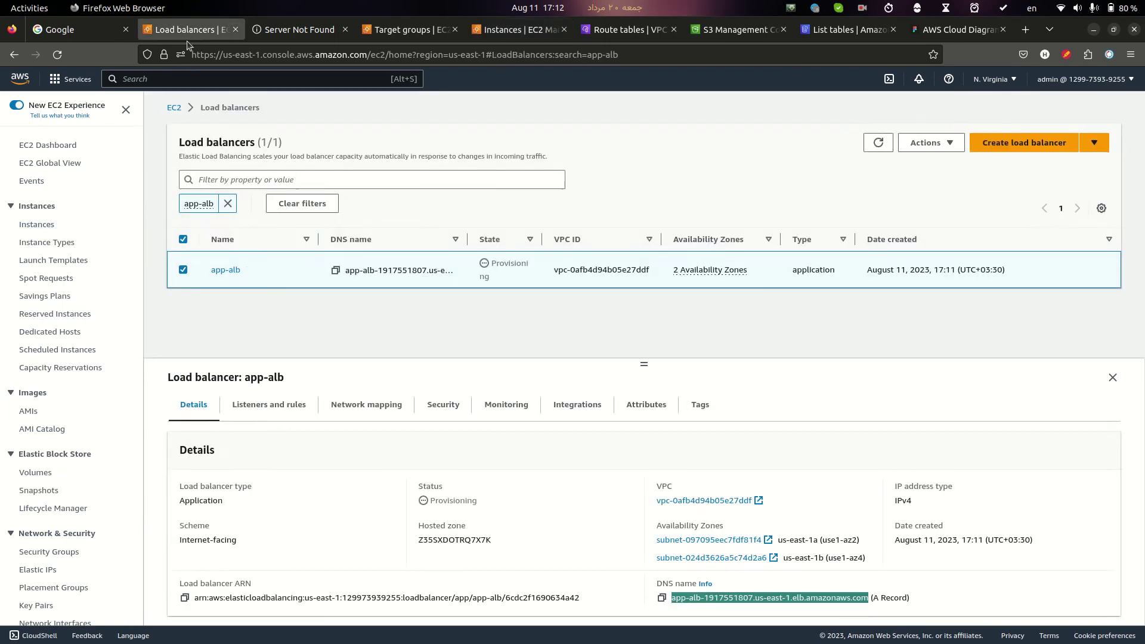
{"action": "left_click", "coordinate": [871, 144]}
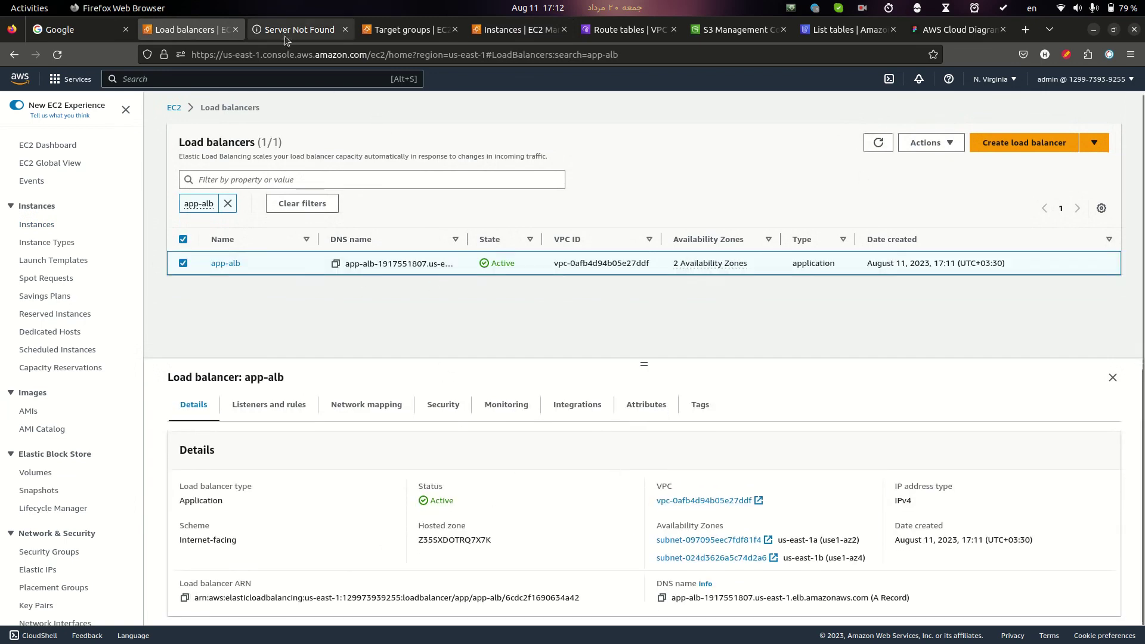
Load the Employee Directory through the app-alb address and open its /info page
{"action": "left_click", "coordinate": [298, 29]}
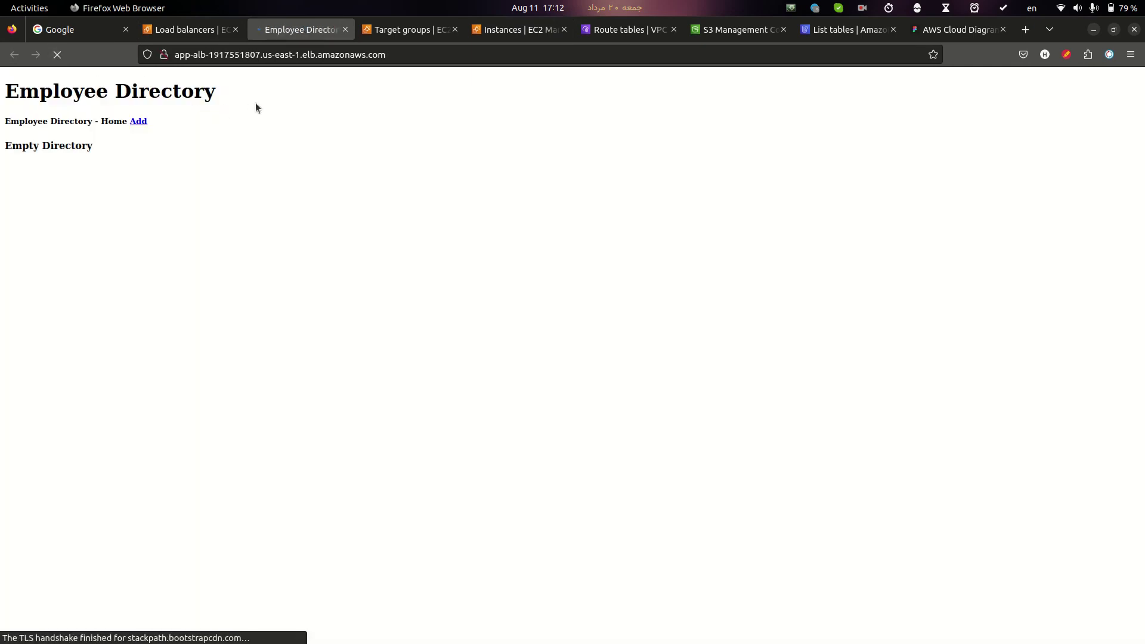
{"action": "left_click", "coordinate": [441, 55]}
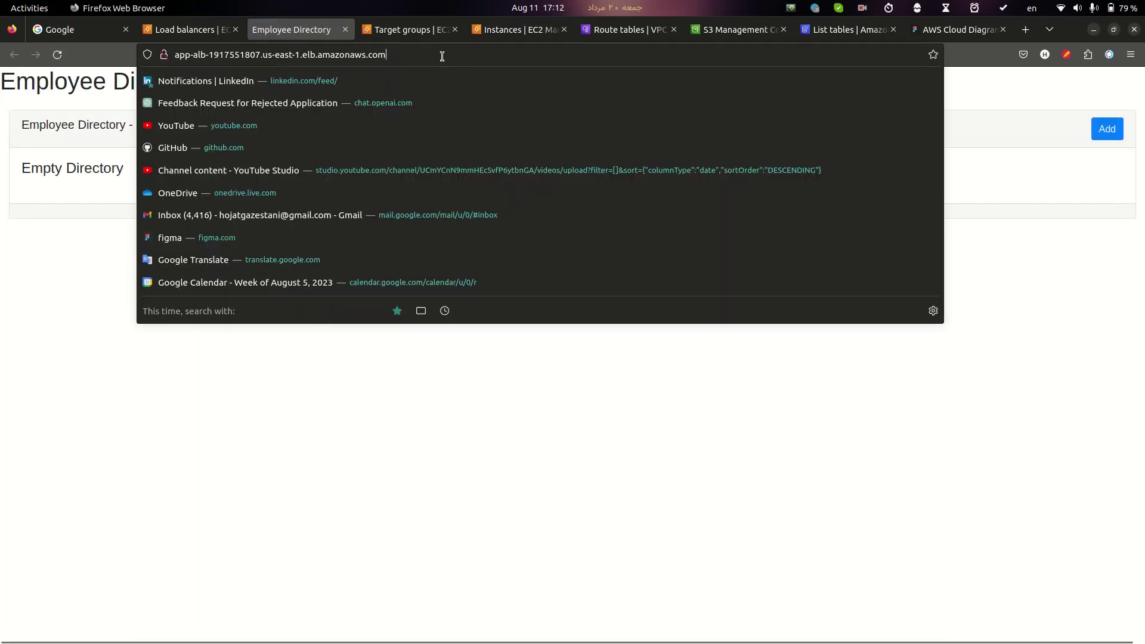
{"action": "type", "text": "/info"}
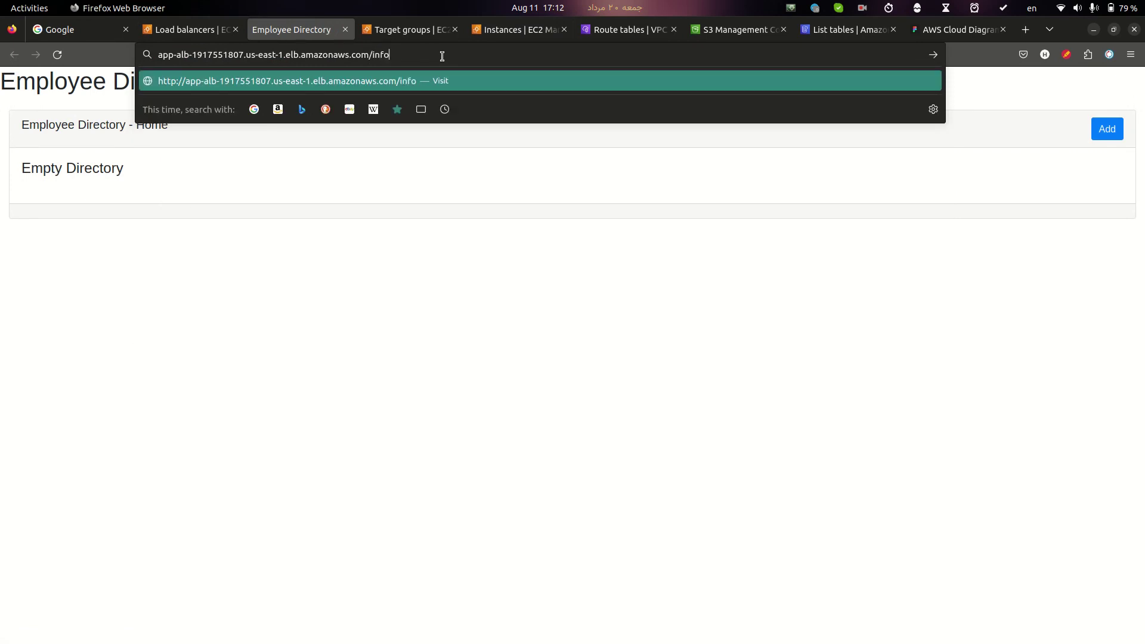
{"action": "key", "text": "Return"}
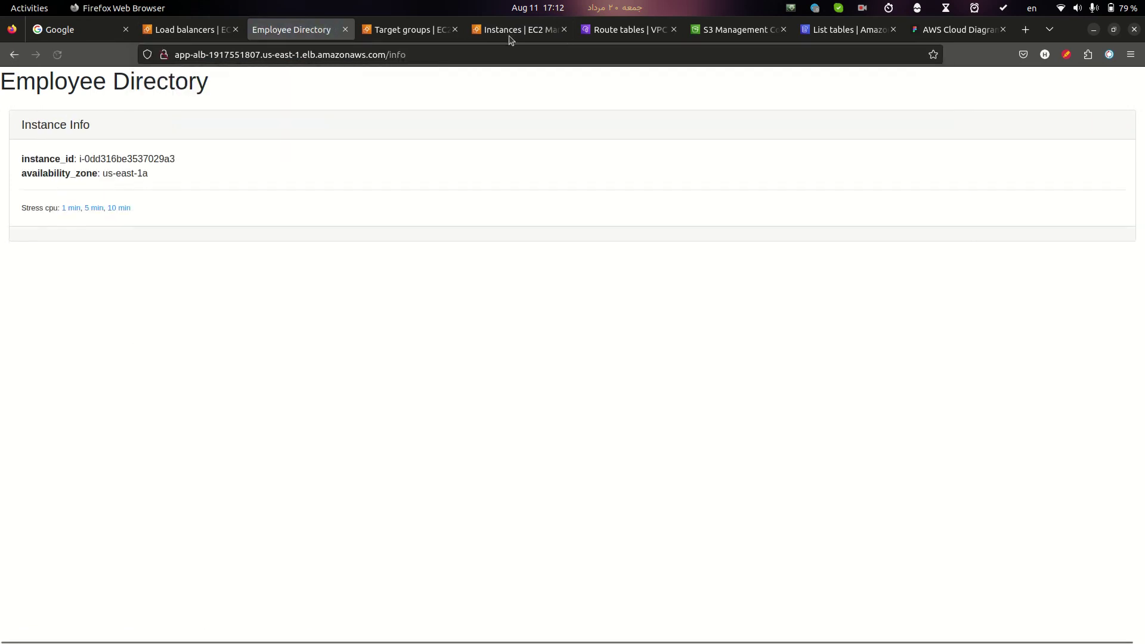
Reload the Instance Info page several times to check which instance and availability zone serve the requests
{"action": "left_click", "coordinate": [52, 54]}
{"action": "left_click", "coordinate": [52, 54]}
{"action": "left_click", "coordinate": [52, 54]}
{"action": "left_click", "coordinate": [52, 54]}
{"action": "left_click", "coordinate": [52, 54]}
{"action": "left_click", "coordinate": [52, 54]}
{"action": "left_click", "coordinate": [52, 54]}
{"action": "left_click", "coordinate": [863, 8]}
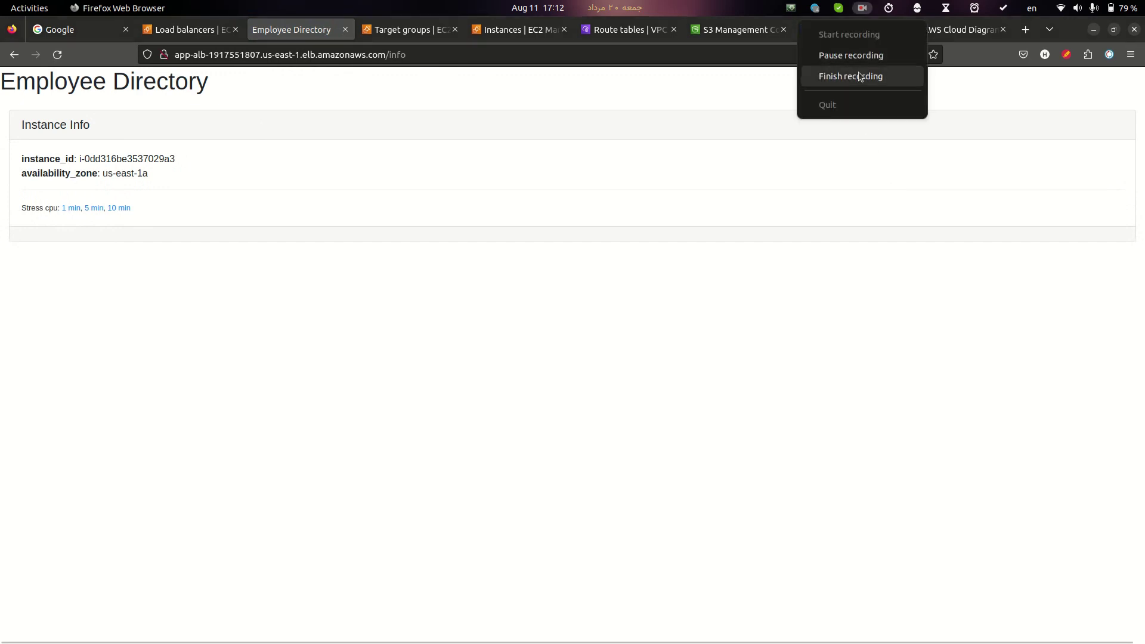